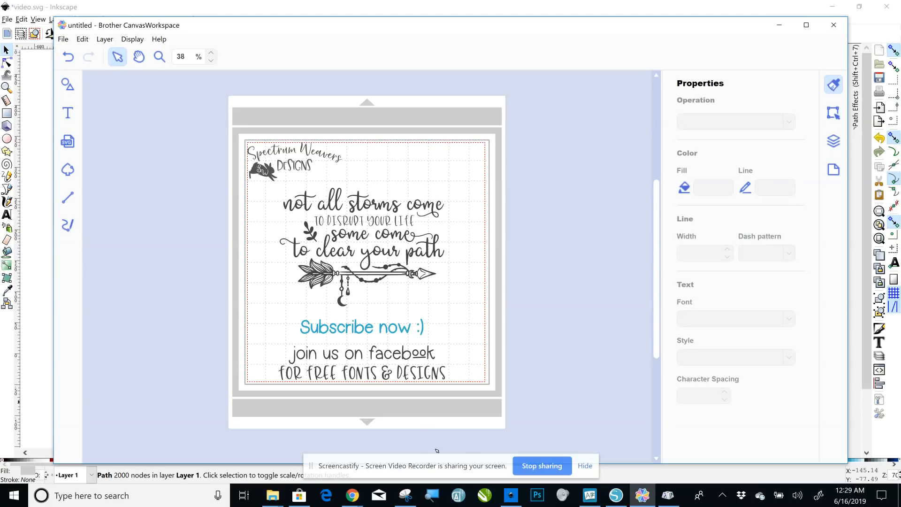
Step: Switch to the video.svg drawing in Inkscape and deselect the light grey quote design
{"action": "left_click", "coordinate": [513, 502]}
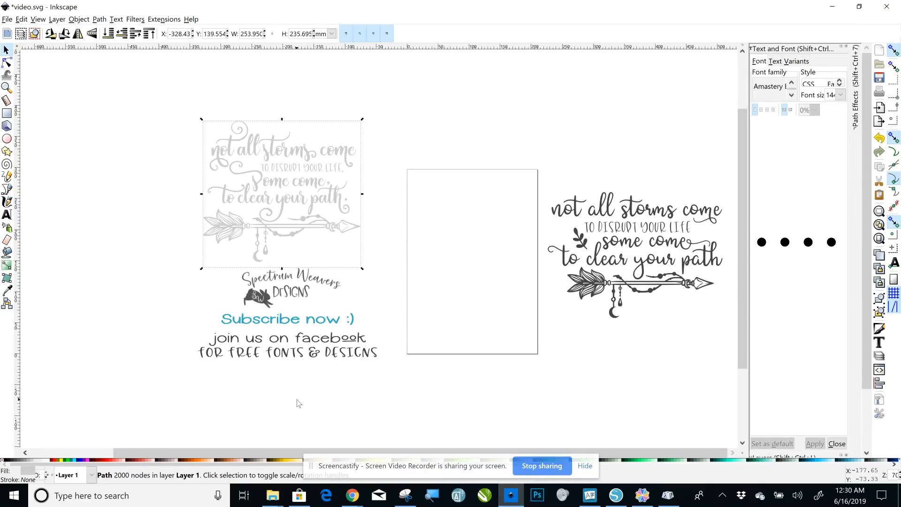
{"action": "key", "text": "minus"}
{"action": "key", "text": "minus"}
{"action": "key", "text": "minus"}
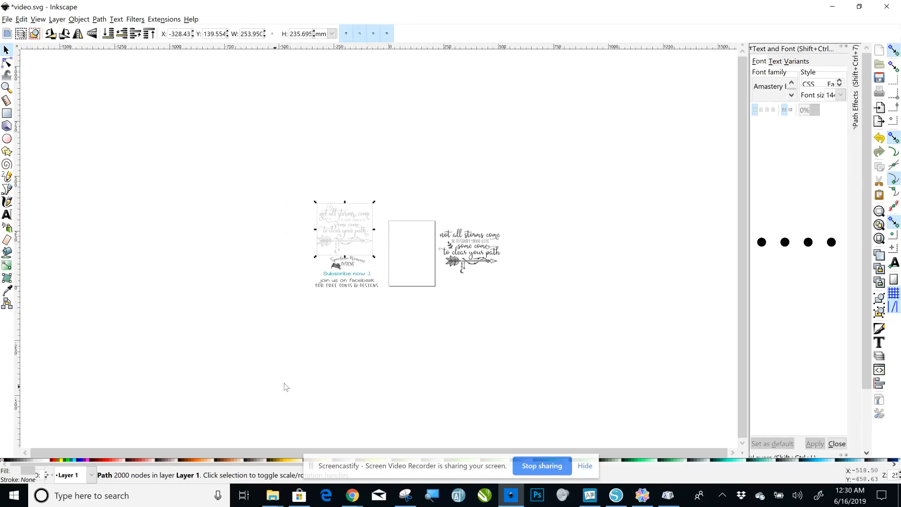
{"action": "left_click", "coordinate": [184, 258]}
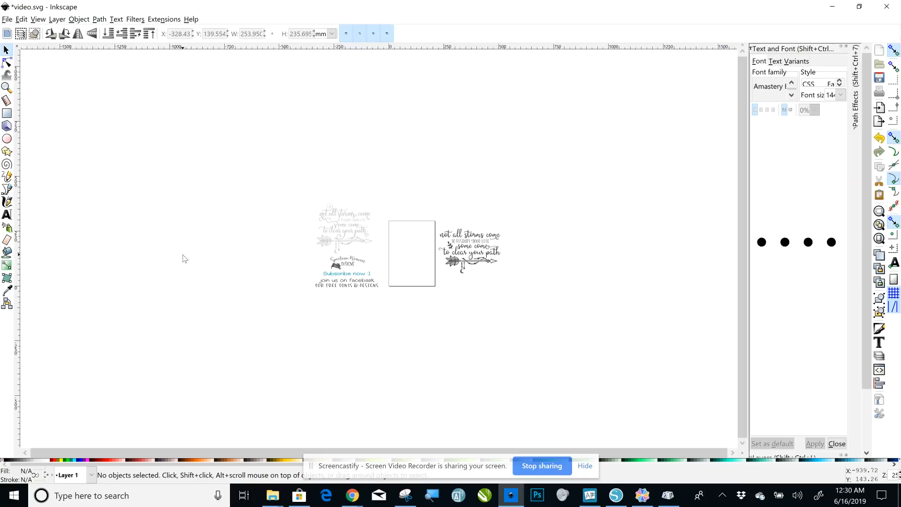
{"action": "key", "text": "plus"}
{"action": "key", "text": "plus"}
{"action": "key", "text": "plus"}
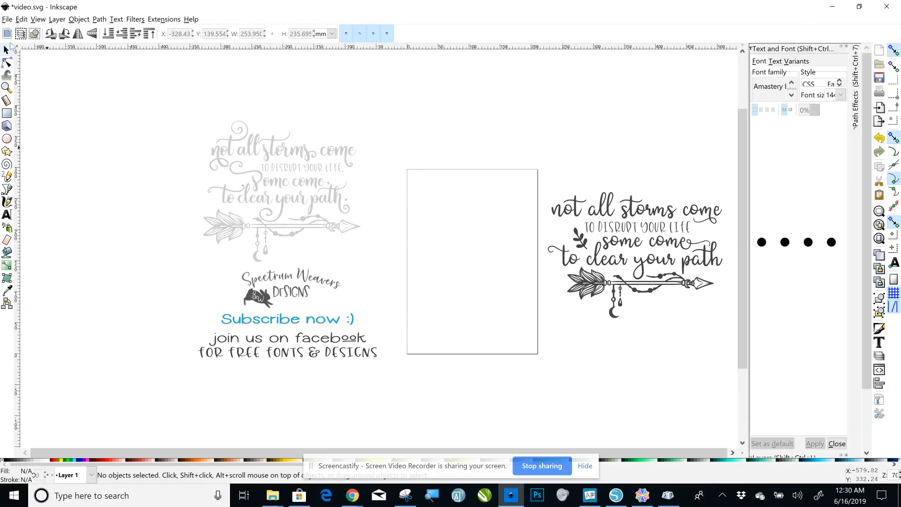
Step: Choose Larger for the first size option on the Interface page of the preferences and close them
{"action": "left_click", "coordinate": [21, 19]}
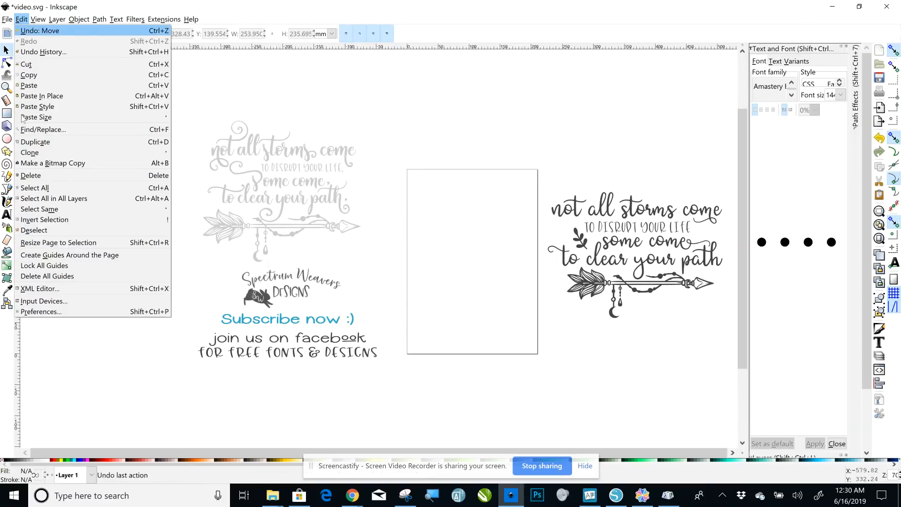
{"action": "left_click", "coordinate": [34, 313]}
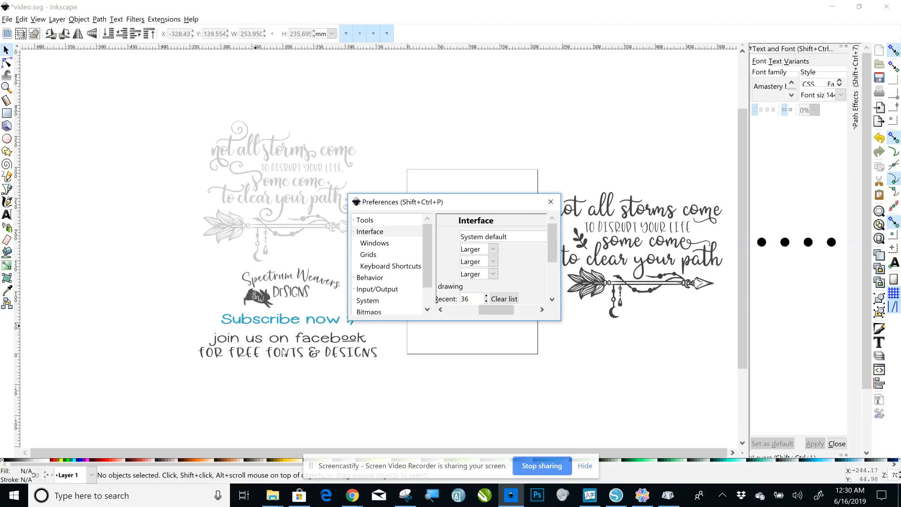
{"action": "left_click", "coordinate": [373, 235]}
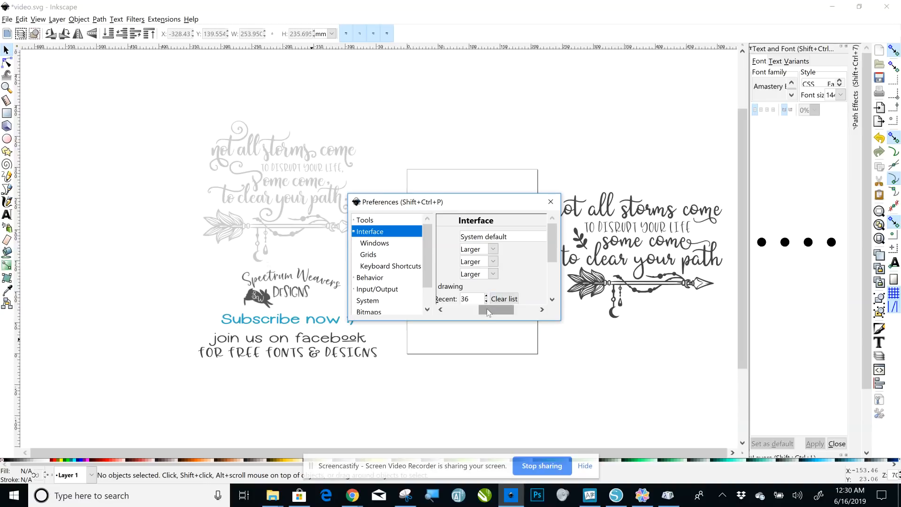
{"action": "mouse_move", "coordinate": [488, 310]}
{"action": "left_mouse_down"}
{"action": "mouse_move", "coordinate": [449, 311]}
{"action": "mouse_move", "coordinate": [487, 314]}
{"action": "left_mouse_up"}
{"action": "left_click", "coordinate": [476, 248]}
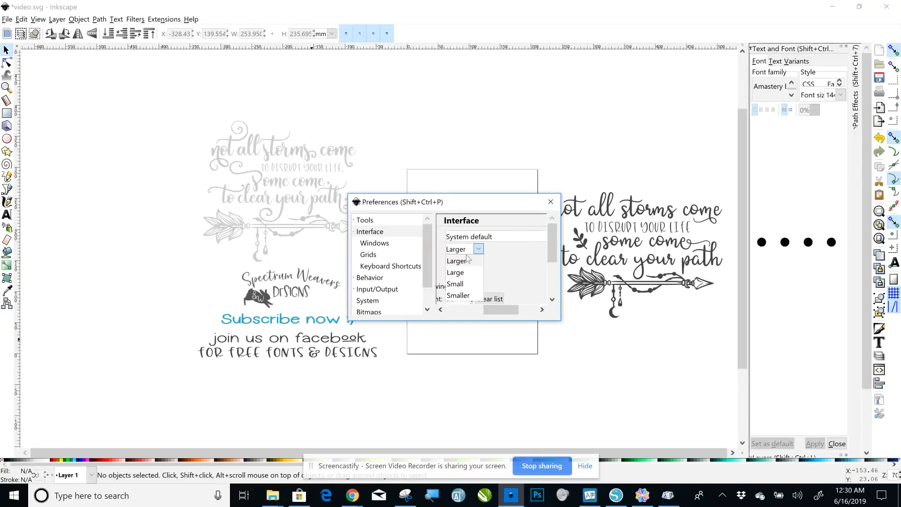
{"action": "left_click", "coordinate": [465, 261]}
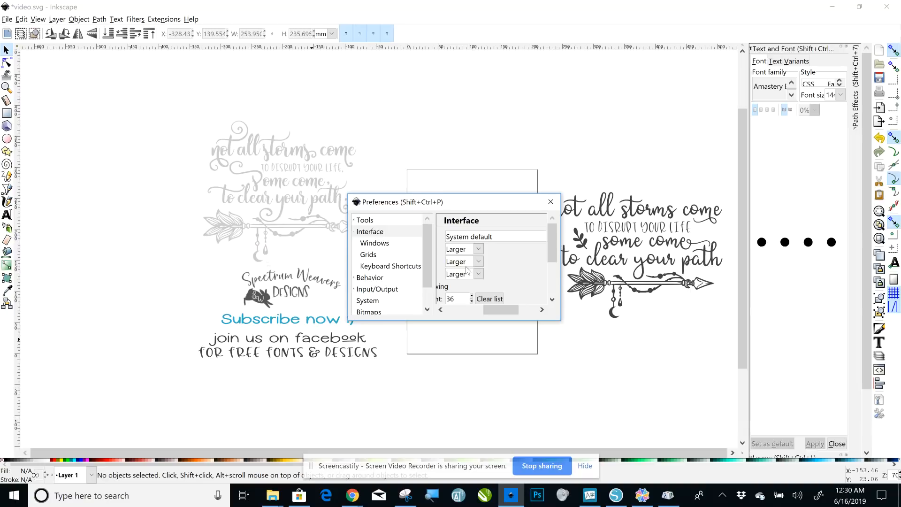
{"action": "left_click", "coordinate": [550, 201]}
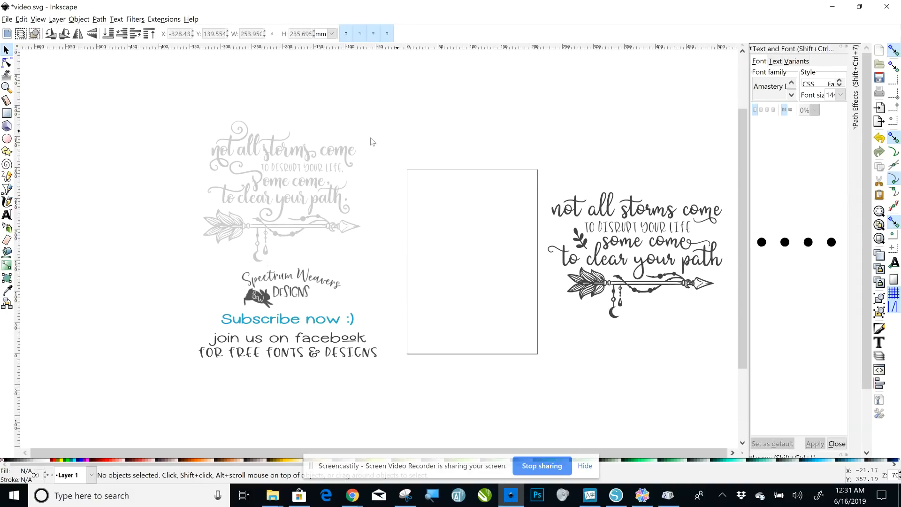
Step: Delete the light grey "not all storms come" quote design above the Spectrum Weavers Designs logo
{"action": "left_click", "coordinate": [277, 151]}
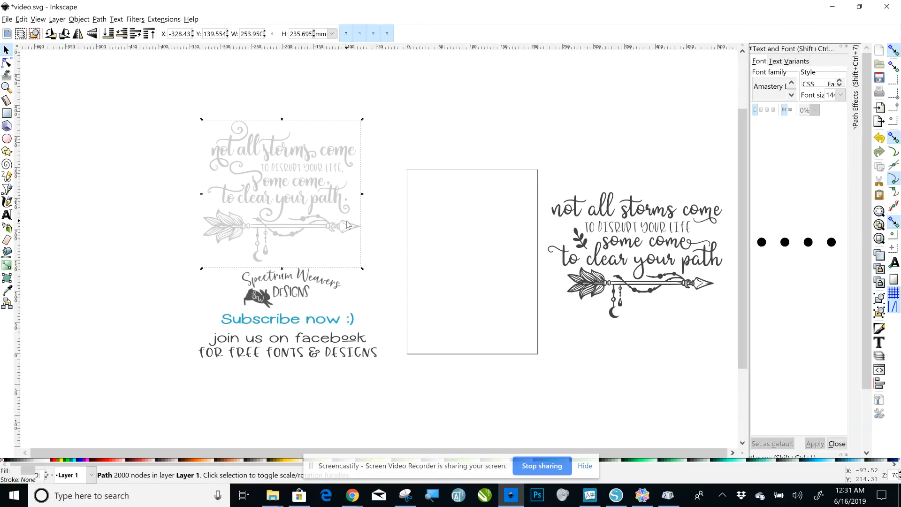
{"action": "key", "text": "Delete"}
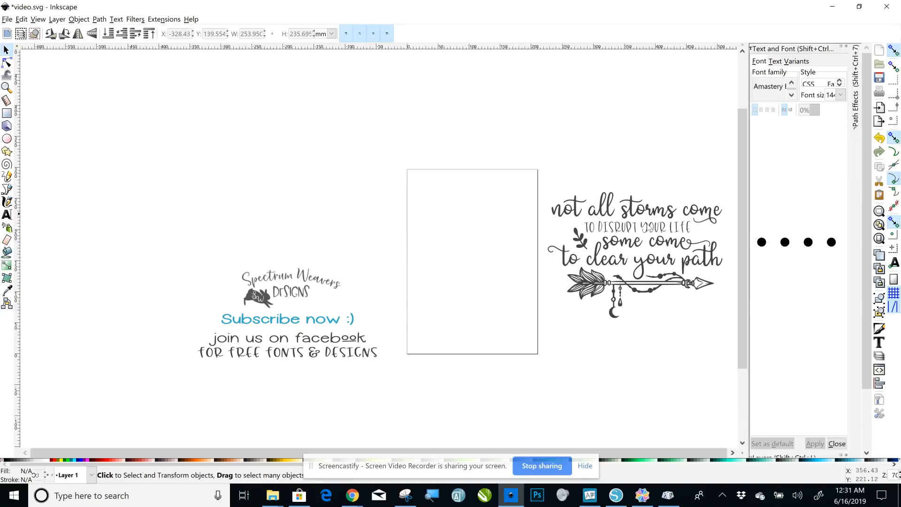
Step: Move the dark quote design to the empty area above the Spectrum Weavers Designs logo and fill it with a lighter grey
{"action": "left_click_drag", "start_coordinate": [654, 207], "coordinate": [305, 151]}
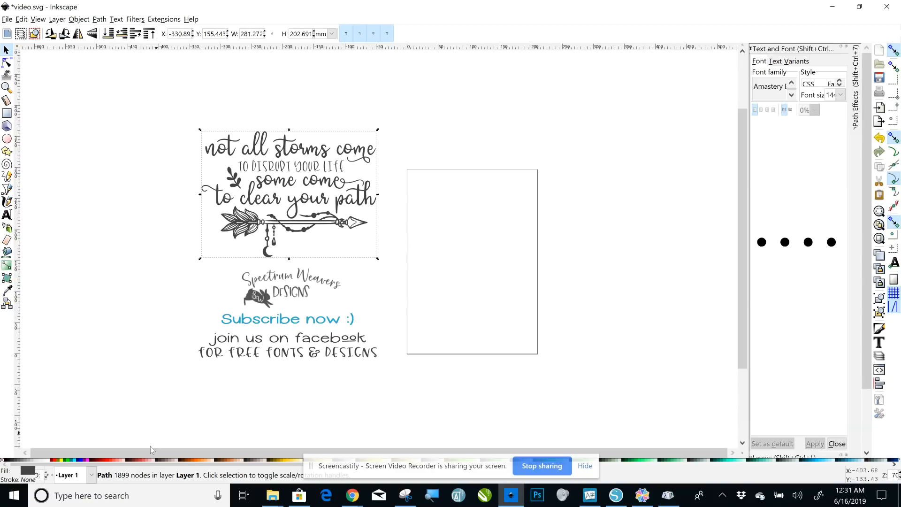
{"action": "left_click", "coordinate": [24, 460]}
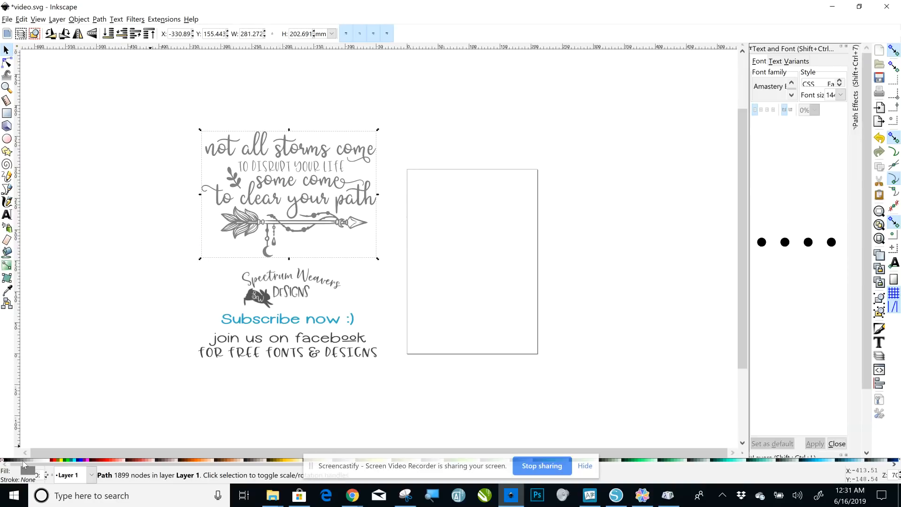
{"action": "left_click", "coordinate": [30, 258]}
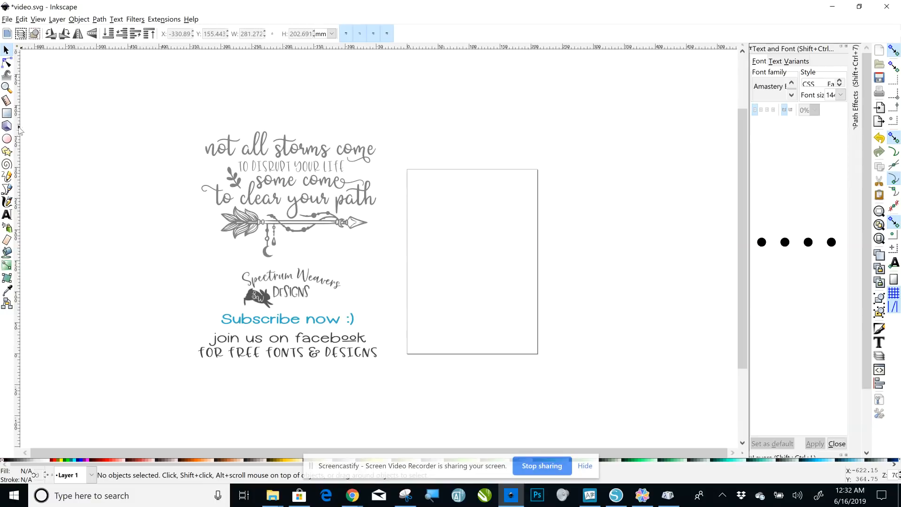
Step: Activate the Text tool and set its font to Shining Glory
{"action": "left_click", "coordinate": [7, 216]}
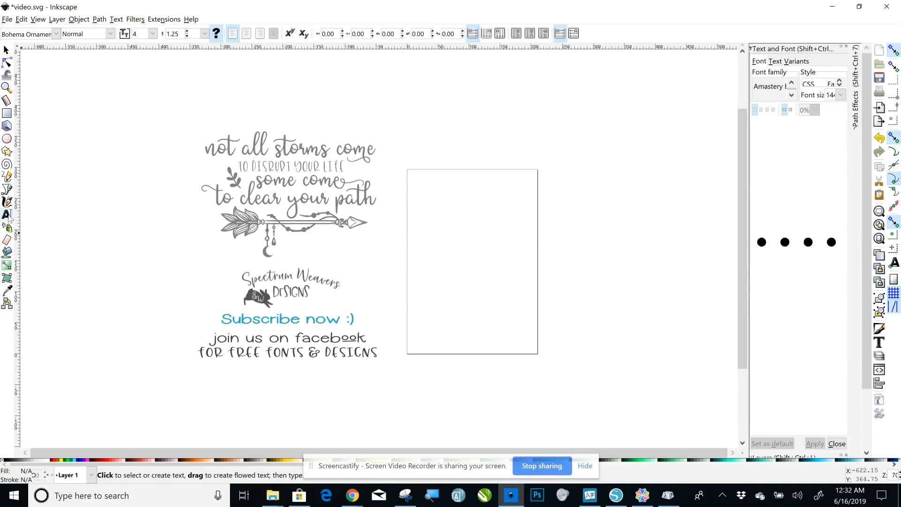
{"action": "left_click", "coordinate": [57, 34]}
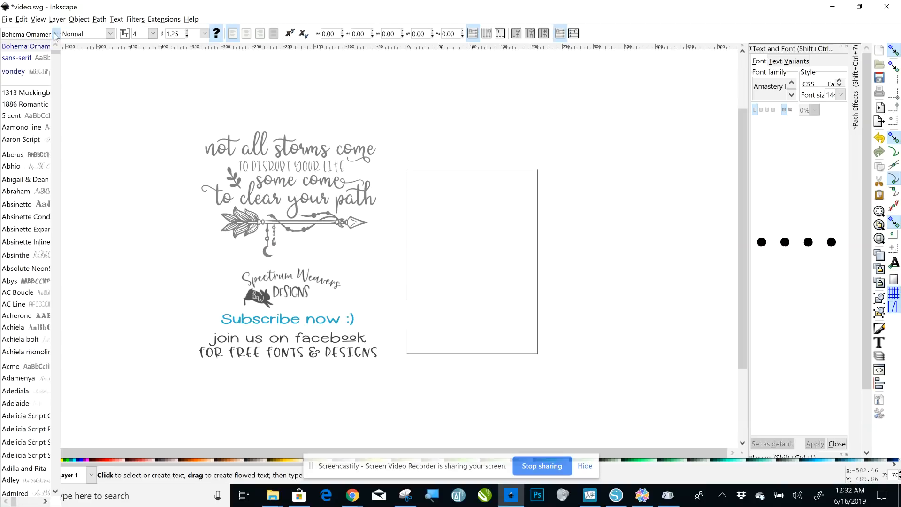
{"action": "left_click", "coordinate": [49, 35]}
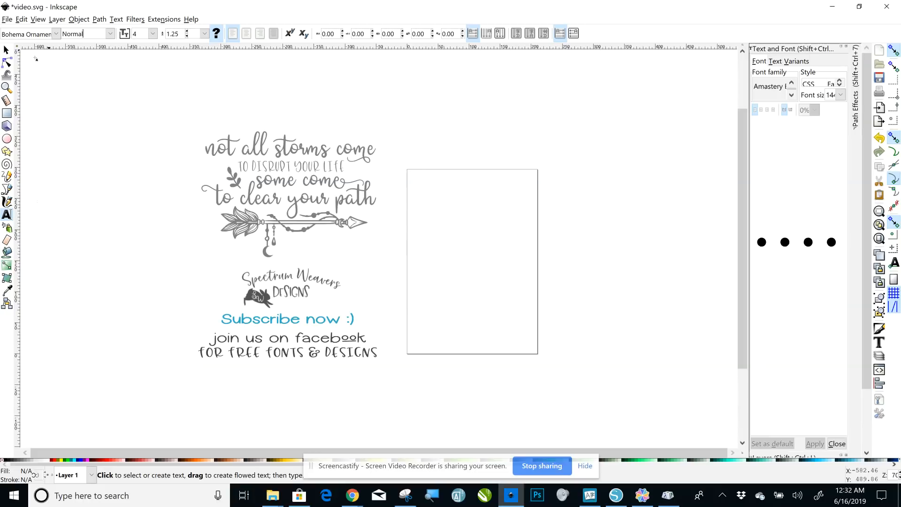
{"action": "left_click", "coordinate": [53, 39]}
{"action": "key", "text": "BackSpace"}
{"action": "key", "text": "BackSpace"}
{"action": "key", "text": "BackSpace"}
{"action": "key", "text": "BackSpace"}
{"action": "key", "text": "BackSpace"}
{"action": "key", "text": "BackSpace"}
{"action": "key", "text": "BackSpace"}
{"action": "key", "text": "BackSpace"}
{"action": "key", "text": "BackSpace"}
{"action": "key", "text": "BackSpace"}
{"action": "key", "text": "BackSpace"}
{"action": "key", "text": "BackSpace"}
{"action": "key", "text": "BackSpace"}
{"action": "key", "text": "BackSpace"}
{"action": "key", "text": "BackSpace"}
{"action": "key", "text": "BackSpace"}
{"action": "type", "text": "shining"}
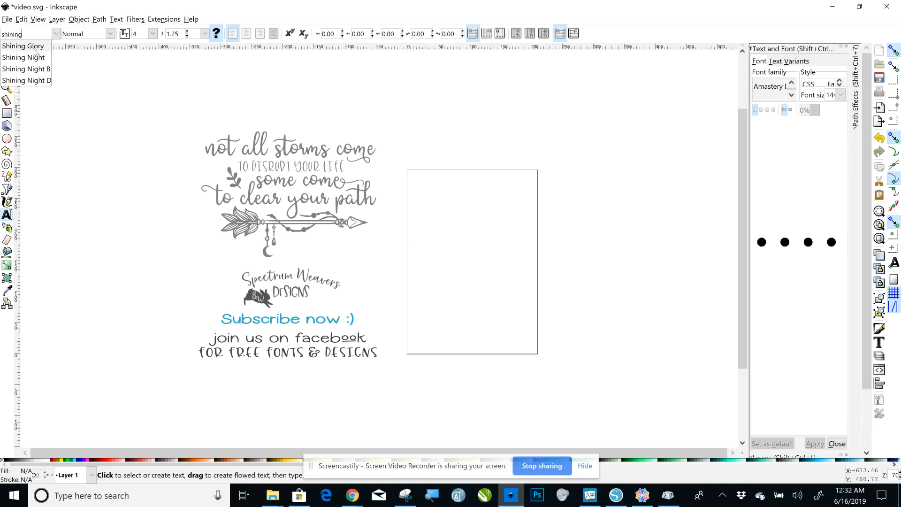
{"action": "left_click", "coordinate": [33, 46]}
Step: Add the text line "not all storms come" on the canvas just above the page
{"action": "left_click", "coordinate": [436, 124]}
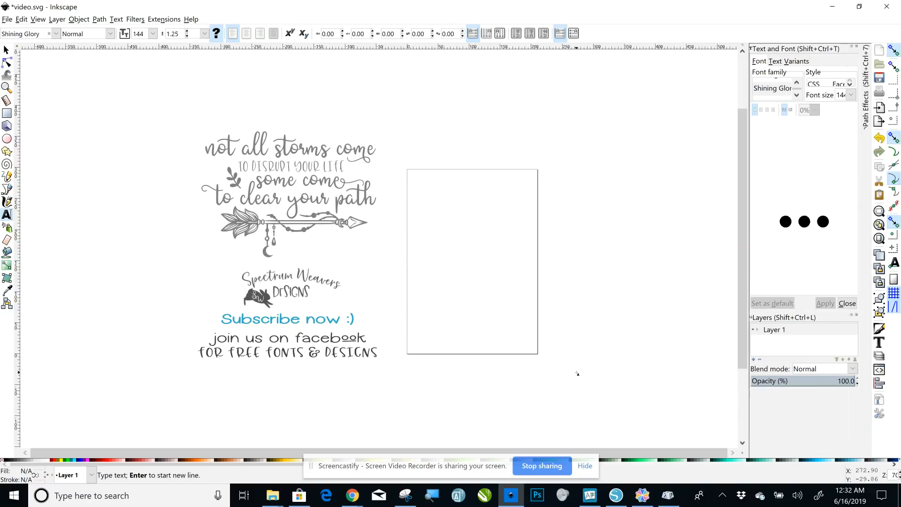
{"action": "type", "text": "not all s"}
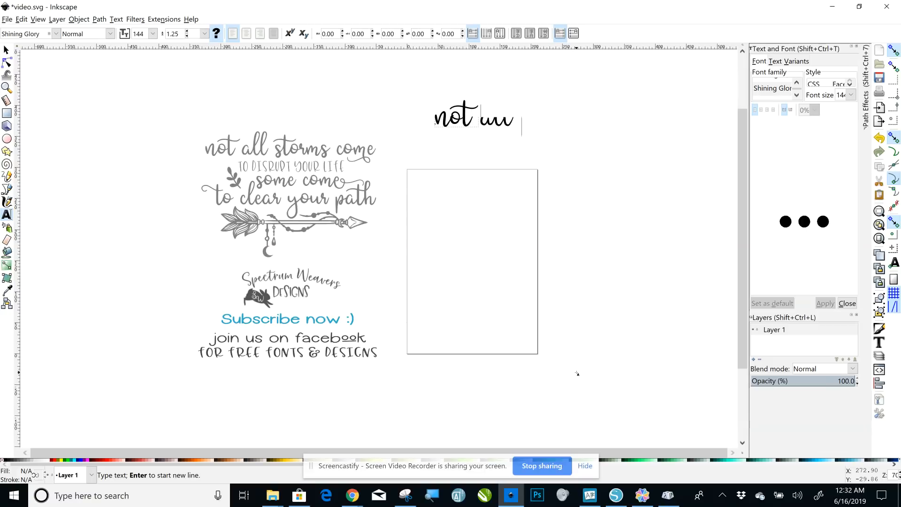
{"action": "type", "text": "torm"}
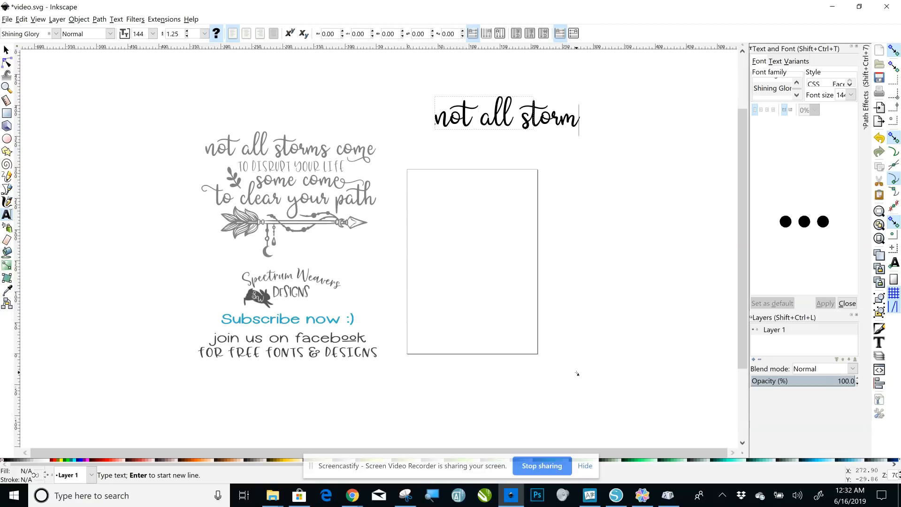
{"action": "type", "text": "s"}
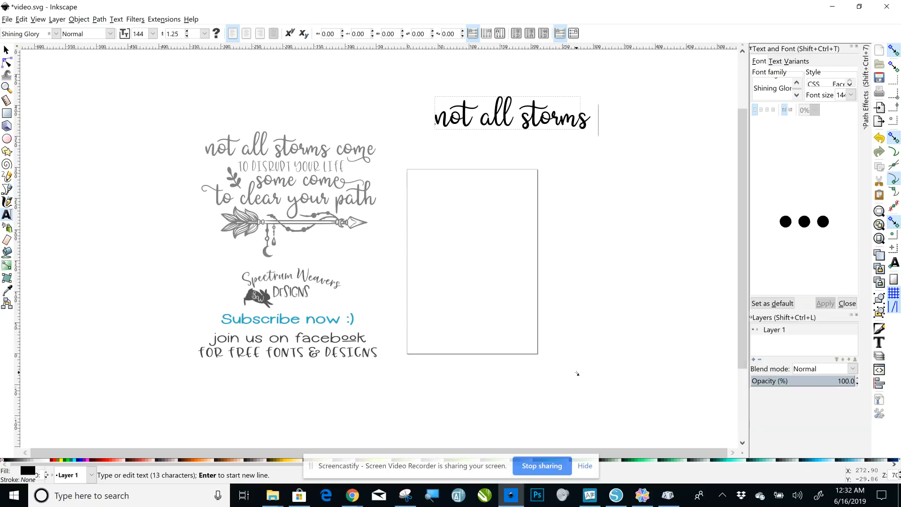
{"action": "type", "text": " come"}
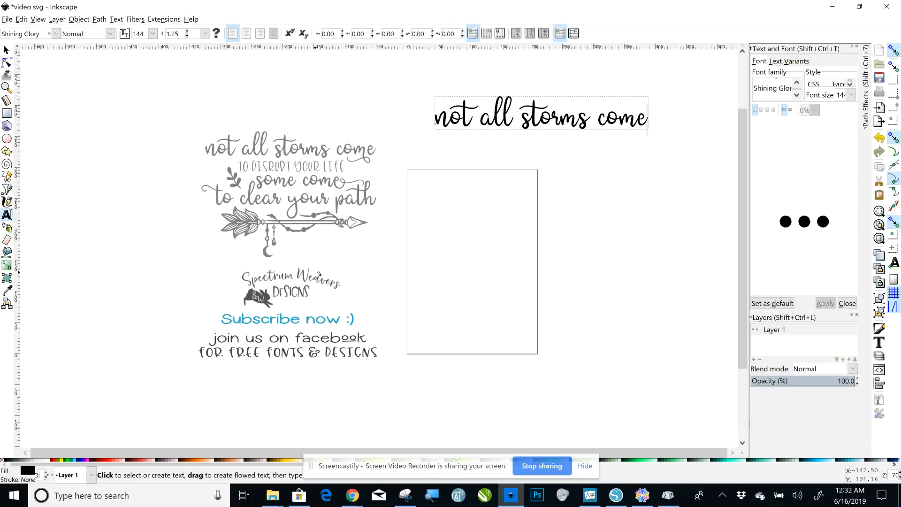
Step: Find and open the Windows Character Map app
{"action": "scroll", "coordinate": [319, 273], "scroll_direction": "down", "scroll_amount": 1}
{"action": "scroll", "coordinate": [319, 273], "scroll_direction": "down", "scroll_amount": 9}
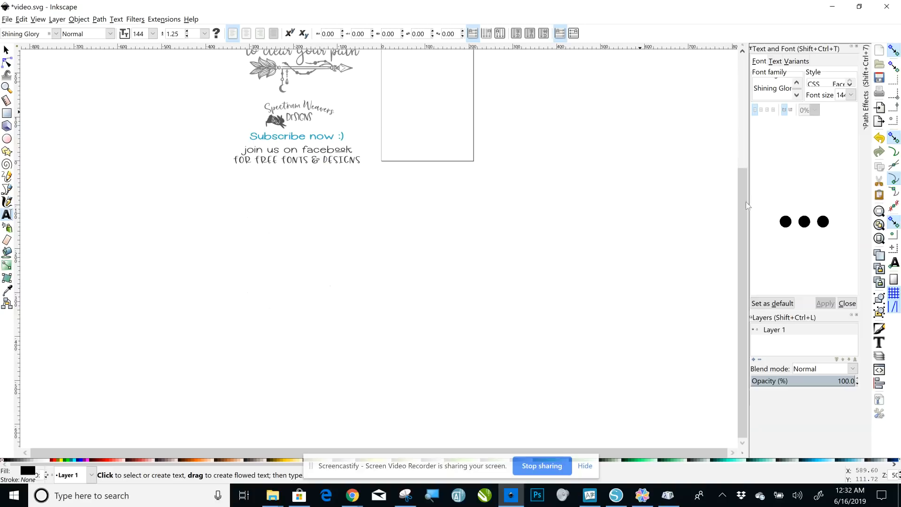
{"action": "left_click_drag", "start_coordinate": [741, 185], "coordinate": [739, 106]}
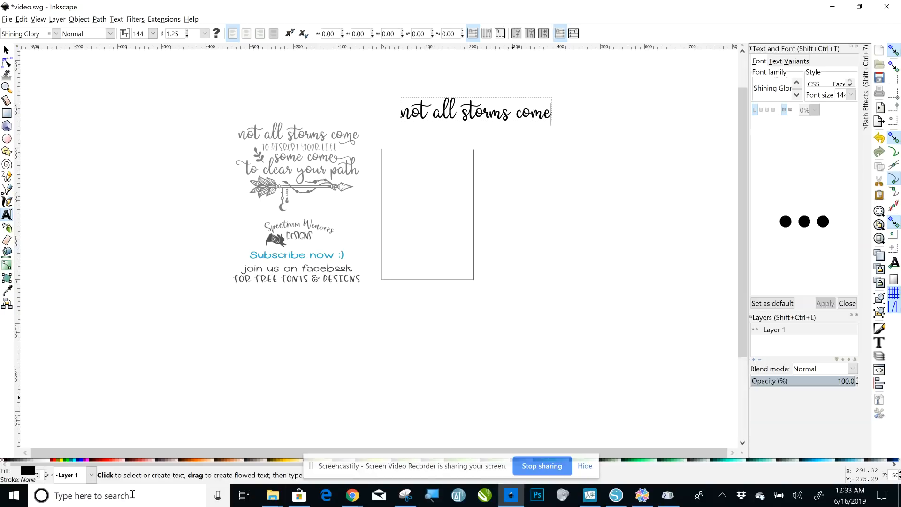
{"action": "left_click", "coordinate": [133, 496]}
{"action": "type", "text": "ch"}
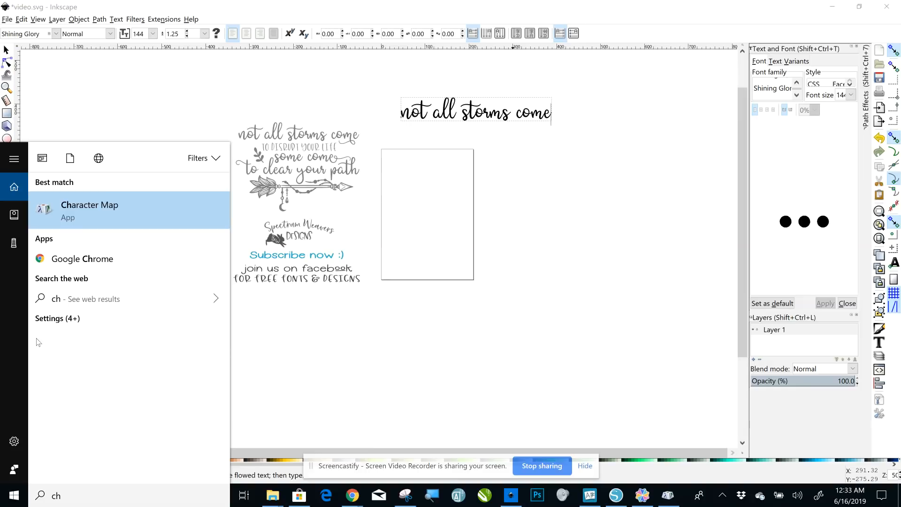
{"action": "left_click", "coordinate": [111, 207]}
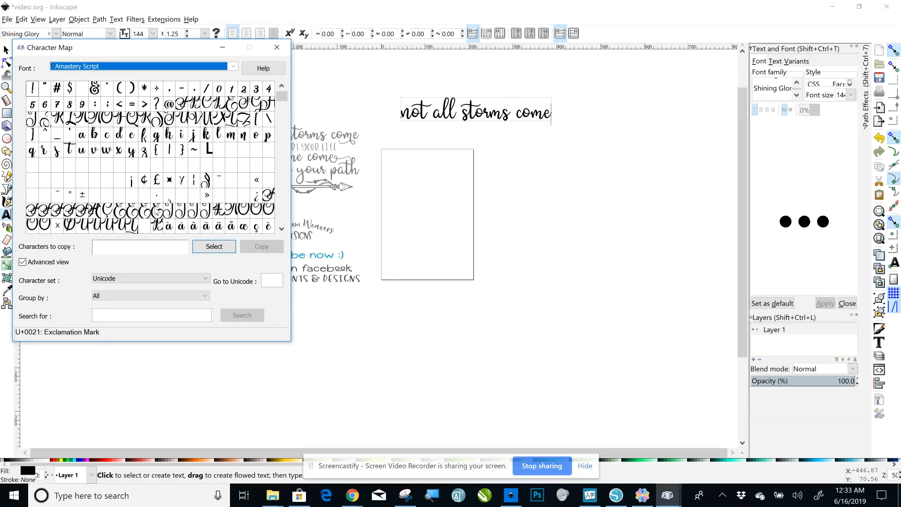
Step: Set the Character Map font to Shining Glory
{"action": "left_click", "coordinate": [233, 67]}
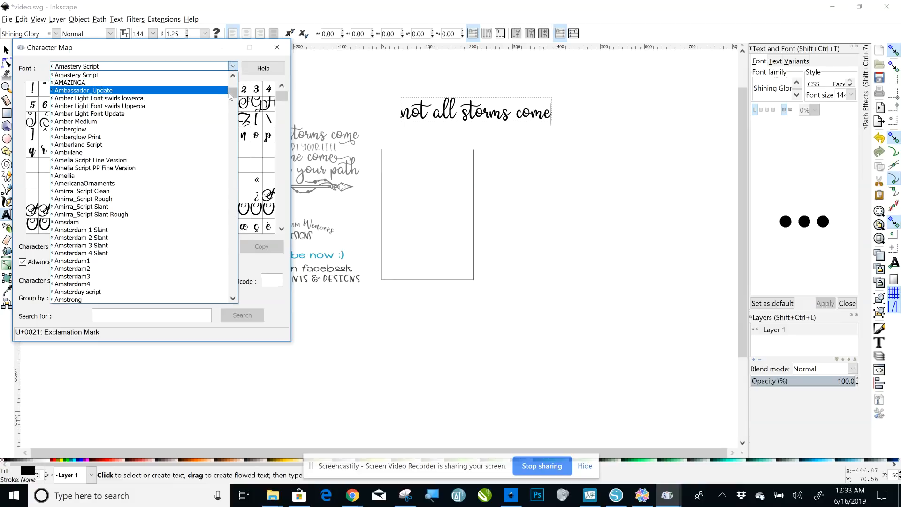
{"action": "left_click_drag", "start_coordinate": [233, 99], "coordinate": [246, 244]}
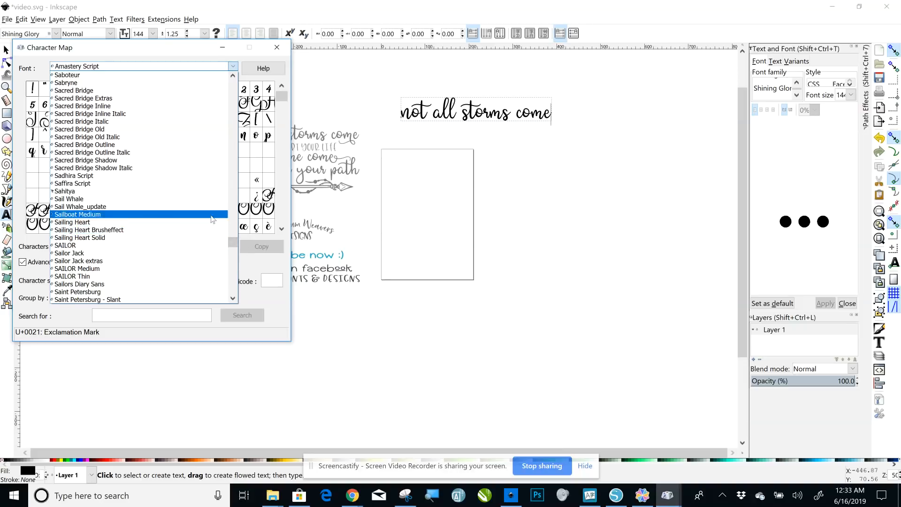
{"action": "left_click_drag", "start_coordinate": [234, 249], "coordinate": [235, 255]}
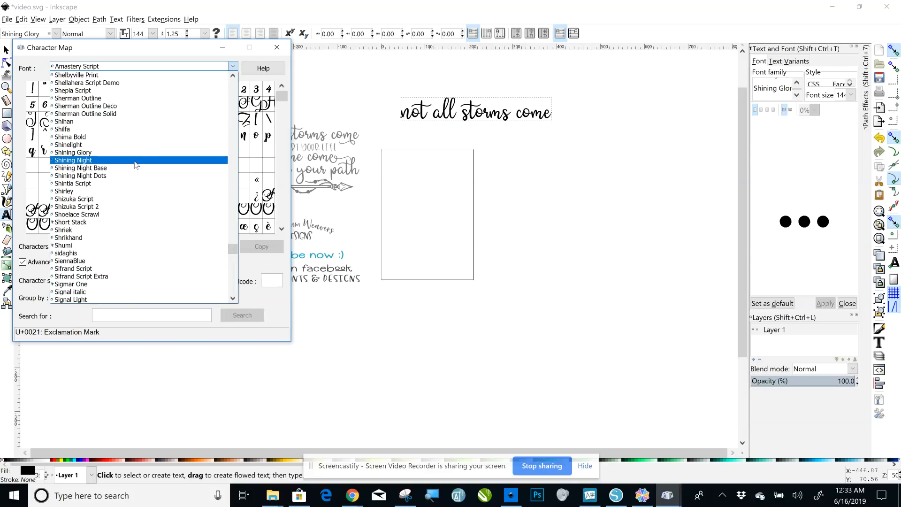
{"action": "left_click", "coordinate": [120, 158]}
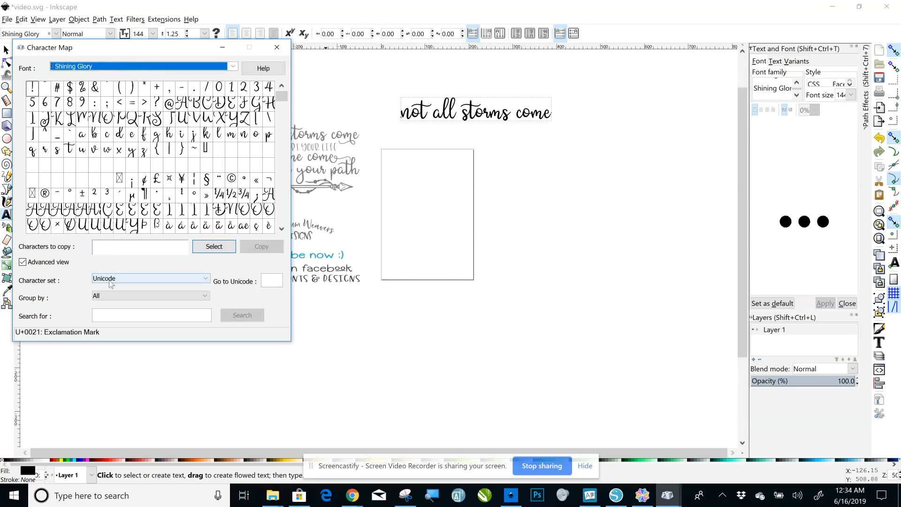
Step: Group the Shining Glory characters by Unicode Subrange and show the Private Use Characters
{"action": "left_click", "coordinate": [206, 296]}
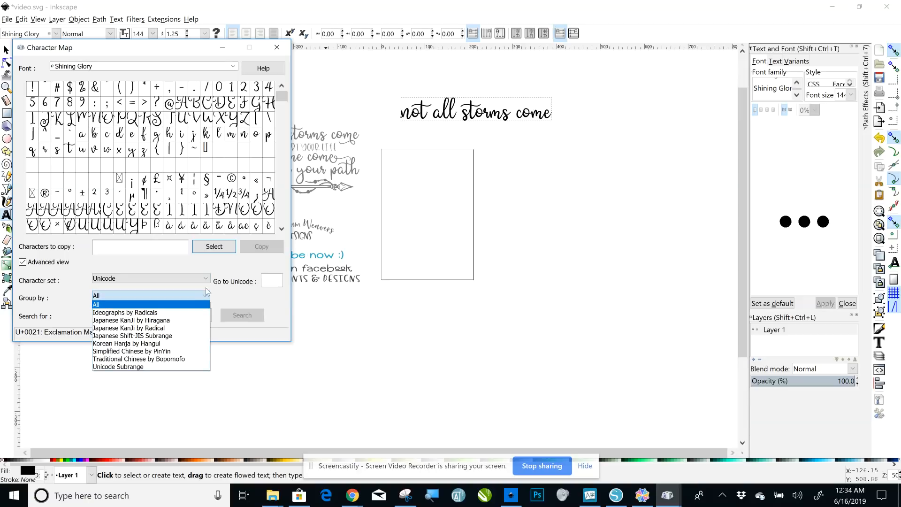
{"action": "key", "text": "Down"}
{"action": "key", "text": "Down"}
{"action": "key", "text": "Down"}
{"action": "key", "text": "Down"}
{"action": "key", "text": "Down"}
{"action": "key", "text": "Down"}
{"action": "key", "text": "Down"}
{"action": "key", "text": "Down"}
{"action": "key", "text": "Return"}
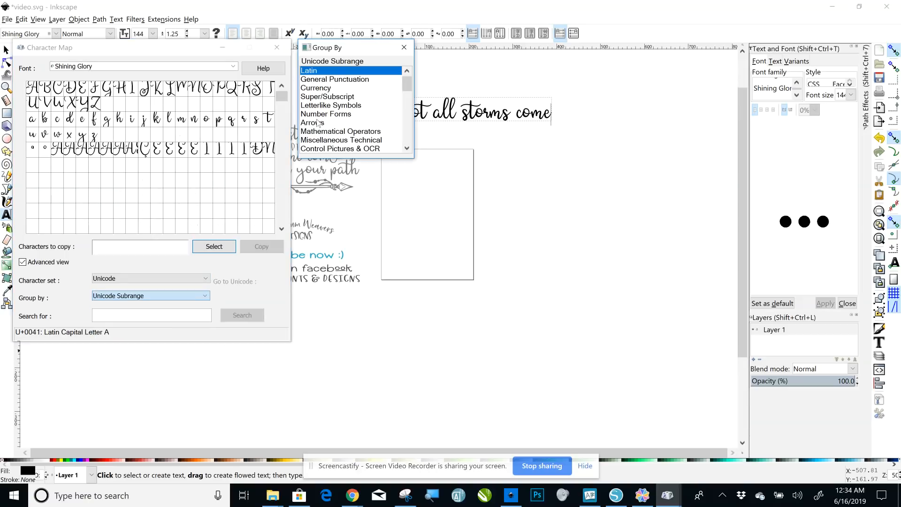
{"action": "left_click_drag", "start_coordinate": [406, 87], "coordinate": [407, 137]}
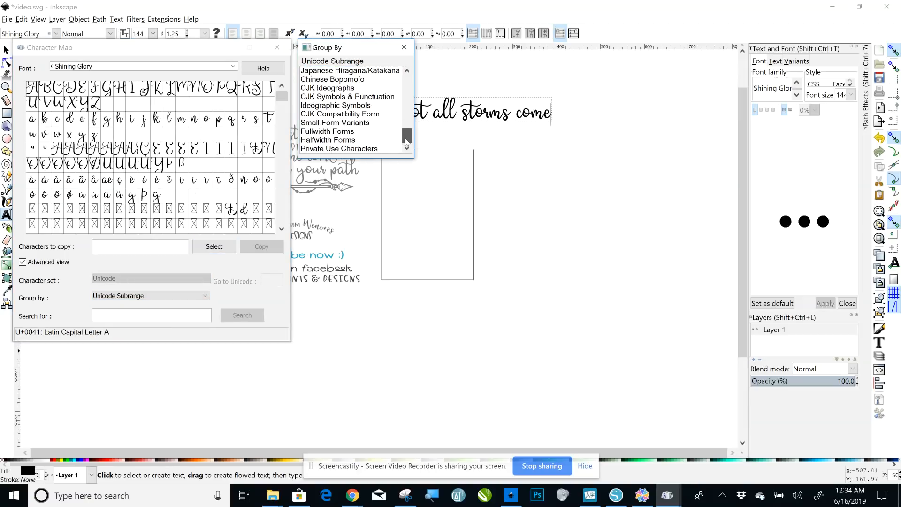
{"action": "left_click", "coordinate": [364, 149]}
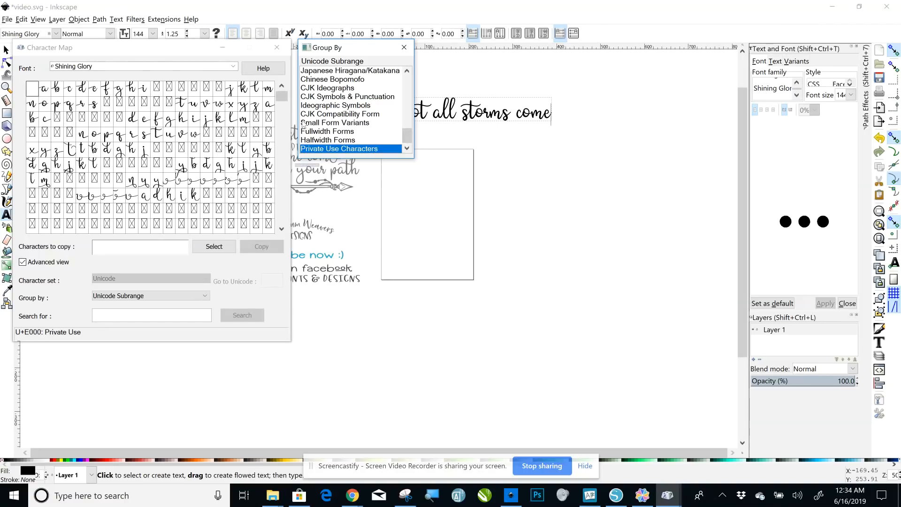
Step: Look through the private-use glyphs of the font and close Character Map
{"action": "left_click", "coordinate": [283, 98]}
{"action": "mouse_move", "coordinate": [282, 99]}
{"action": "left_mouse_down"}
{"action": "mouse_move", "coordinate": [283, 107]}
{"action": "mouse_move", "coordinate": [283, 96]}
{"action": "left_mouse_up"}
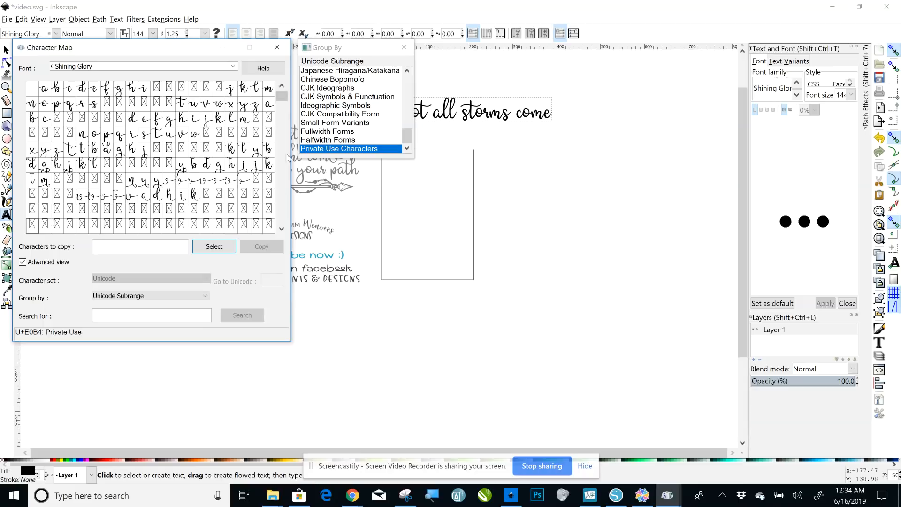
{"action": "left_click", "coordinate": [276, 49]}
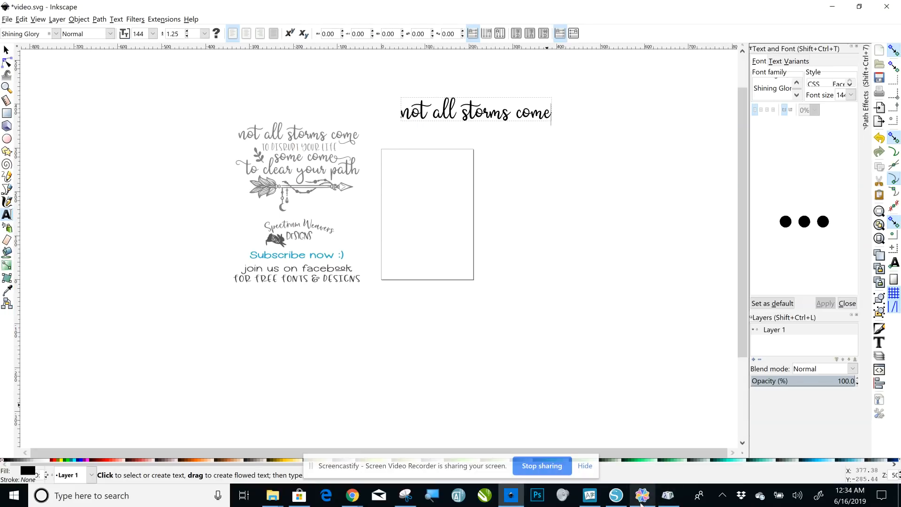
Step: Switch to UI Character Map and resize its window so three columns of glyphs stay visible beside the canvas text
{"action": "mouse_move", "coordinate": [644, 498]}
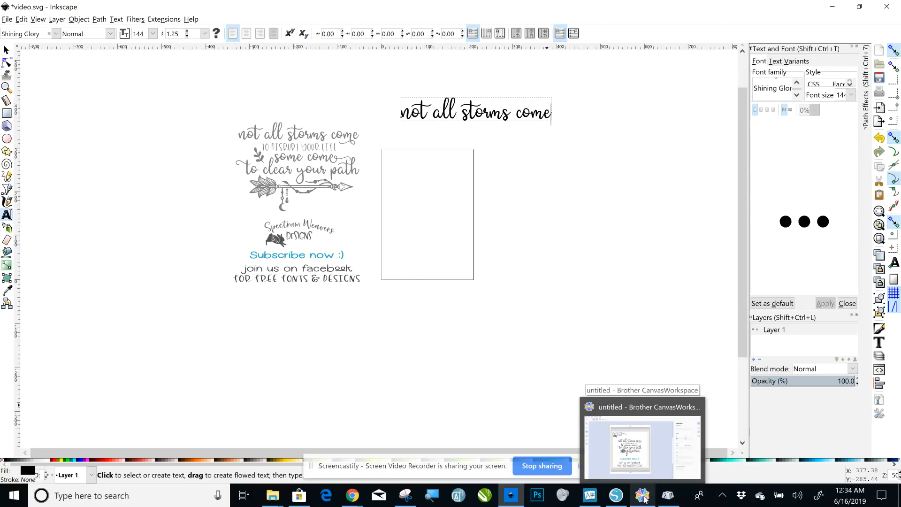
{"action": "left_click", "coordinate": [591, 500]}
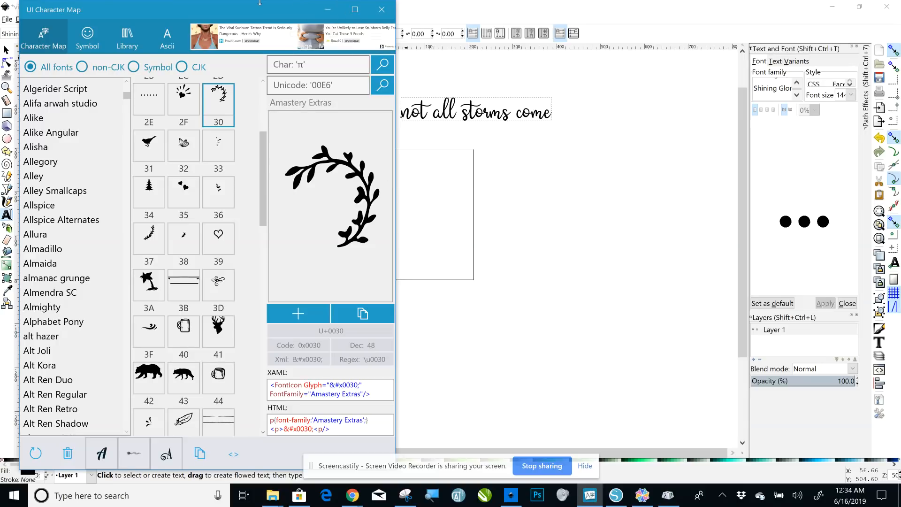
{"action": "left_click_drag", "start_coordinate": [395, 147], "coordinate": [286, 156]}
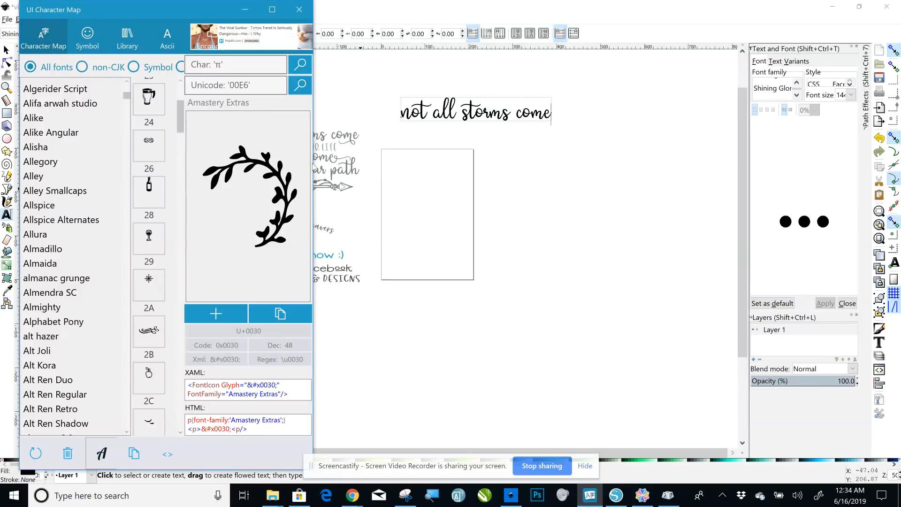
{"action": "left_click_drag", "start_coordinate": [317, 164], "coordinate": [379, 165]}
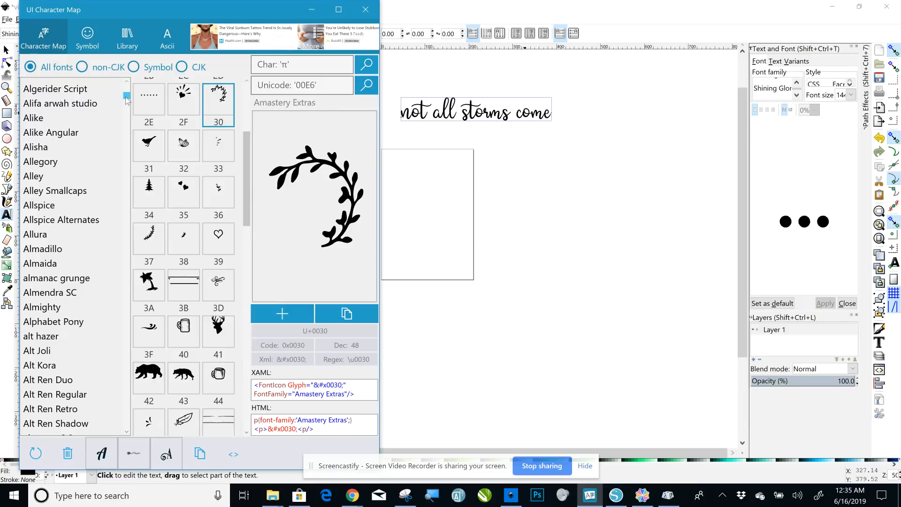
Step: Find Shining Glory in the UI Character Map font list and show its glyphs
{"action": "left_click_drag", "start_coordinate": [127, 96], "coordinate": [125, 326]}
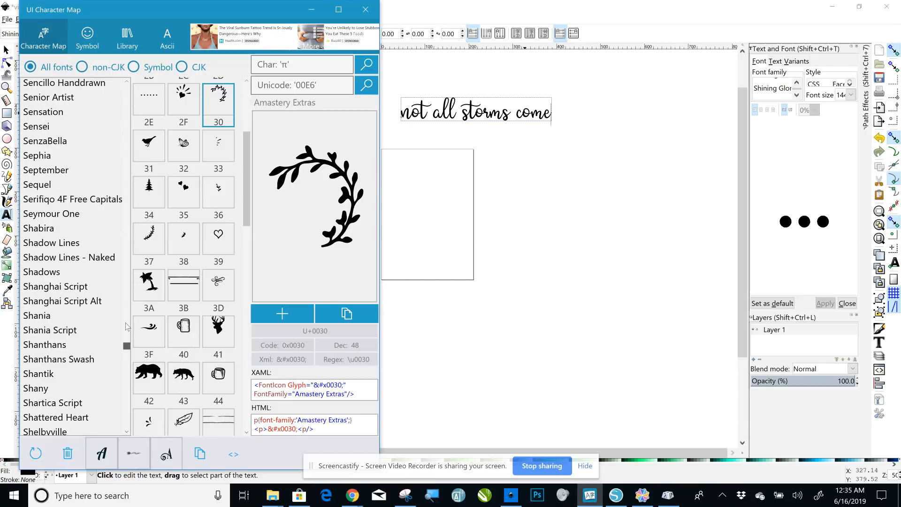
{"action": "left_click", "coordinate": [127, 431]}
{"action": "left_click", "coordinate": [127, 431]}
{"action": "left_click", "coordinate": [127, 432]}
{"action": "left_click", "coordinate": [126, 432]}
{"action": "left_click", "coordinate": [127, 431]}
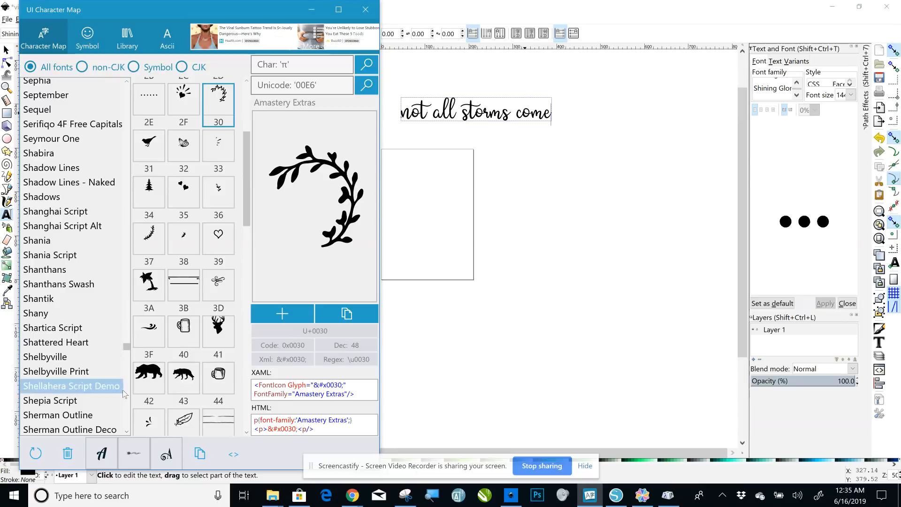
{"action": "left_click_drag", "start_coordinate": [129, 347], "coordinate": [130, 349]}
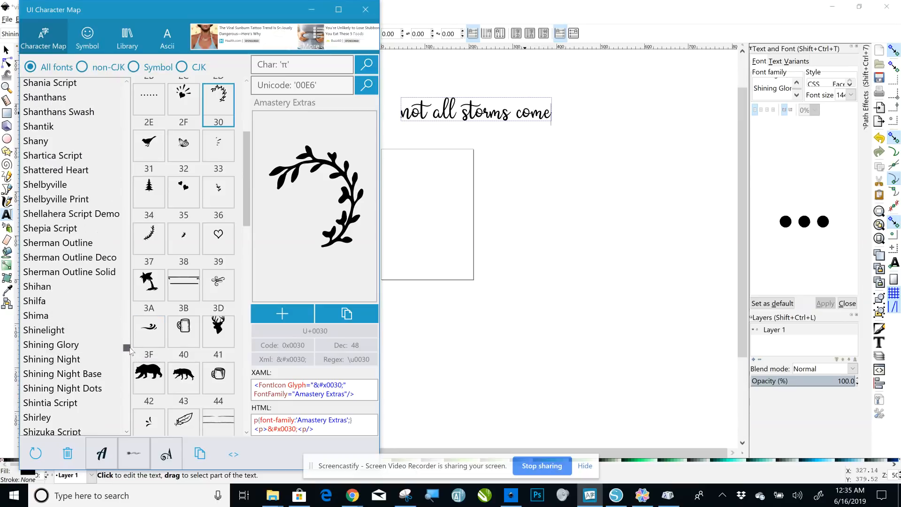
{"action": "left_click", "coordinate": [89, 339]}
Step: Find the Shining Glory alternate "m" with a trailing tail, glyph E101, and copy it
{"action": "left_click_drag", "start_coordinate": [246, 99], "coordinate": [218, 332]}
{"action": "scroll", "coordinate": [218, 336], "scroll_direction": "down", "scroll_amount": 5}
{"action": "scroll", "coordinate": [211, 365], "scroll_direction": "up", "scroll_amount": 3}
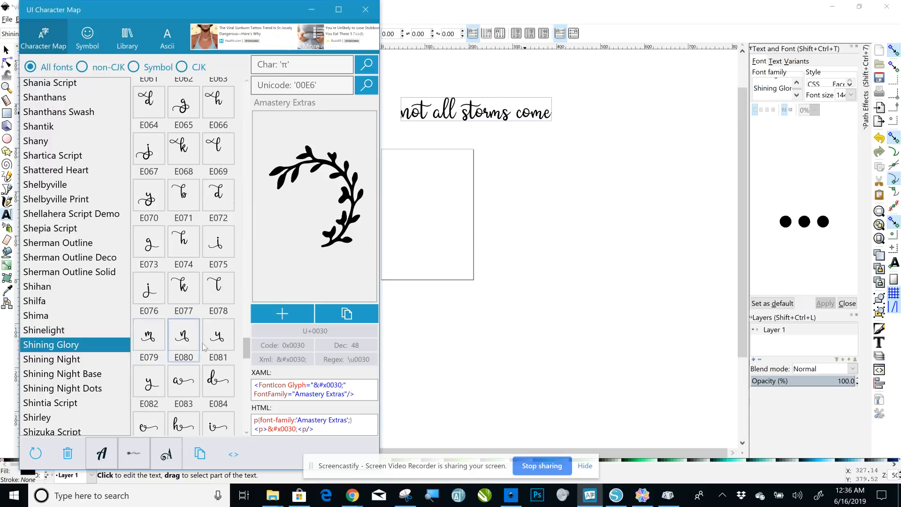
{"action": "left_click_drag", "start_coordinate": [249, 347], "coordinate": [252, 363]}
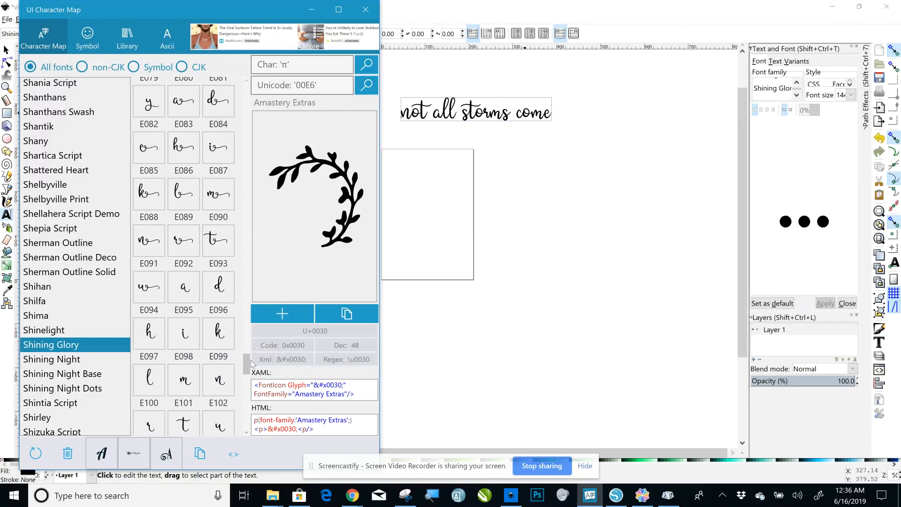
{"action": "left_click", "coordinate": [190, 381]}
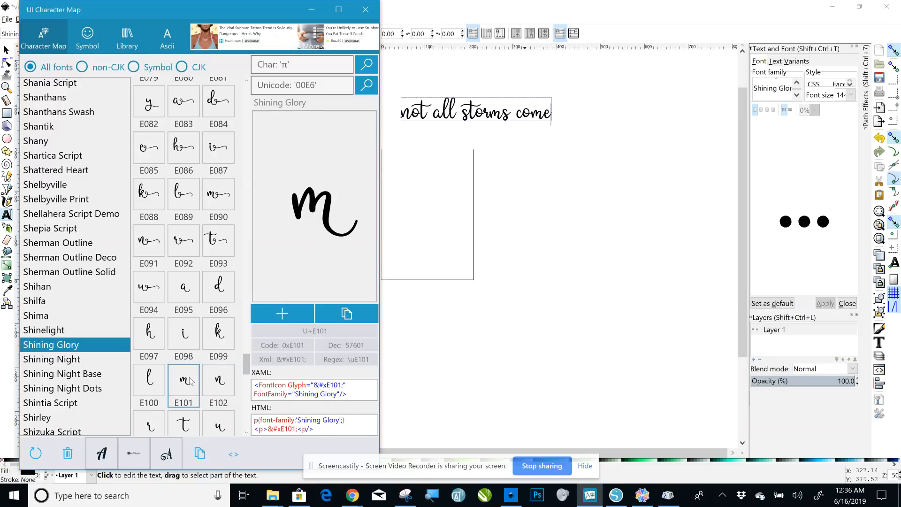
{"action": "left_click", "coordinate": [354, 312]}
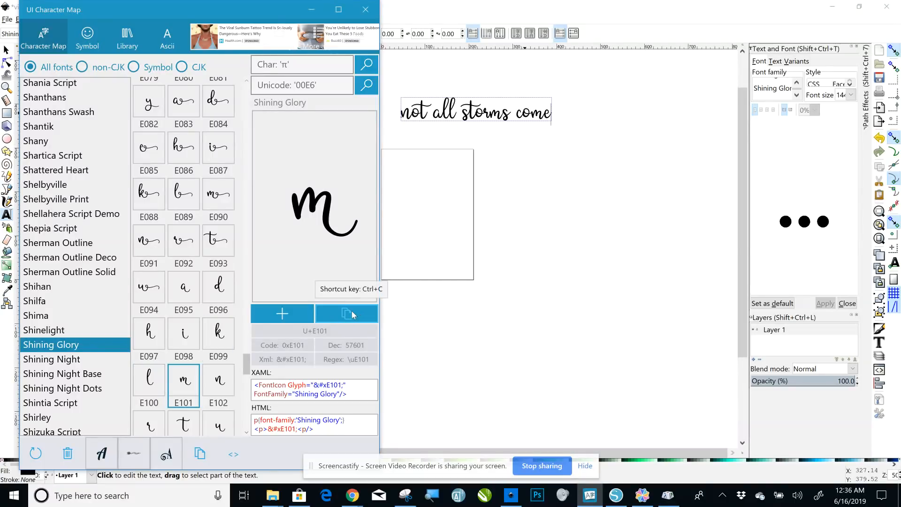
{"action": "left_click", "coordinate": [351, 311]}
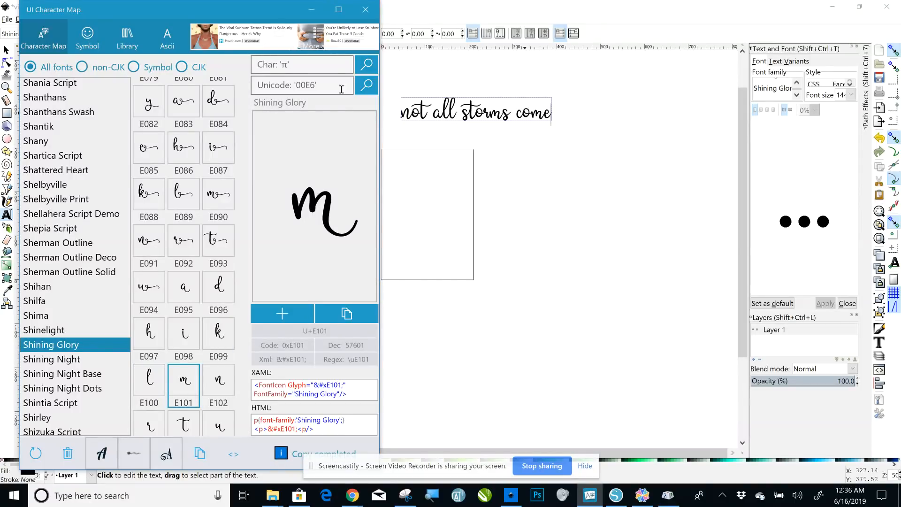
Step: In Inkscape, replace the "m" in "come" with the copied glyph and move the text line above and right of the page
{"action": "left_click", "coordinate": [596, 146]}
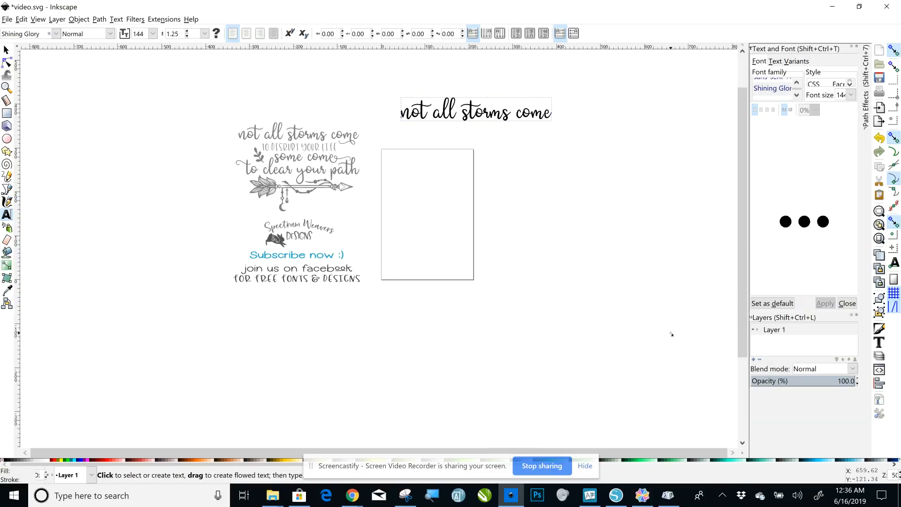
{"action": "key", "text": "Left"}
{"action": "key", "text": "BackSpace"}
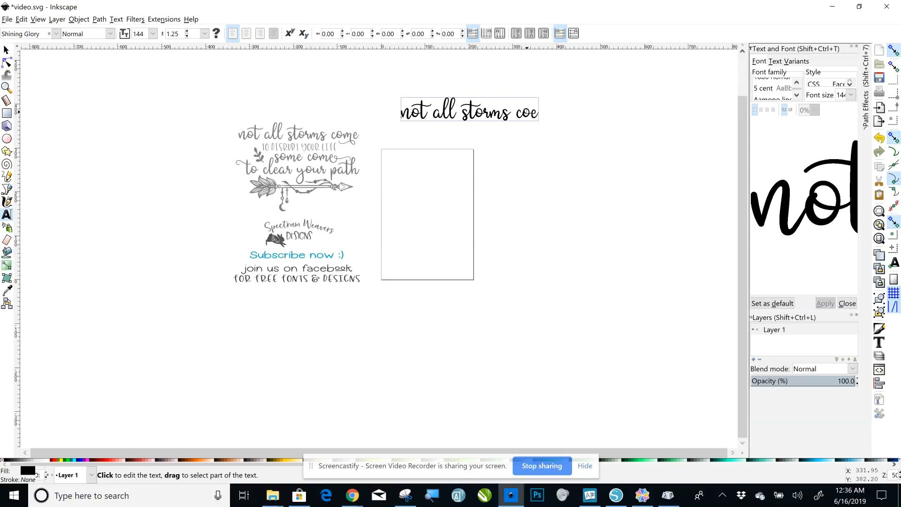
{"action": "right_click", "coordinate": [534, 117]}
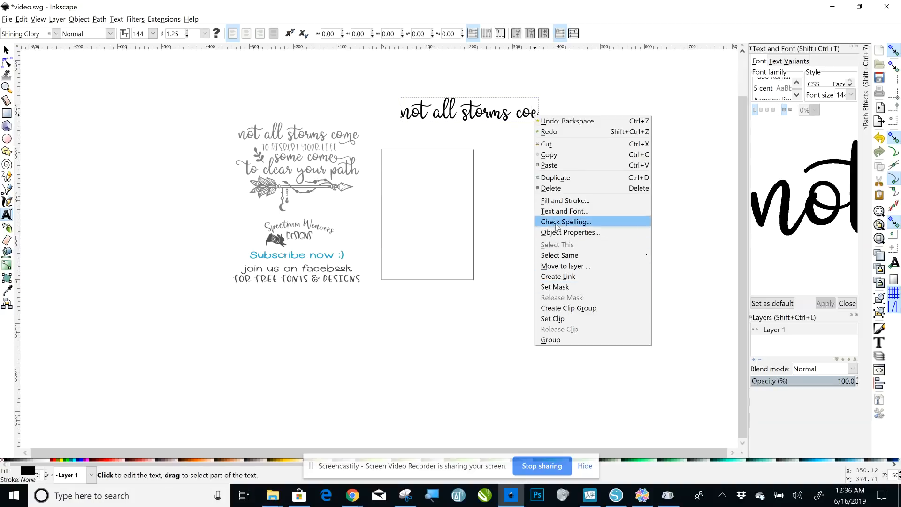
{"action": "left_click", "coordinate": [559, 166]}
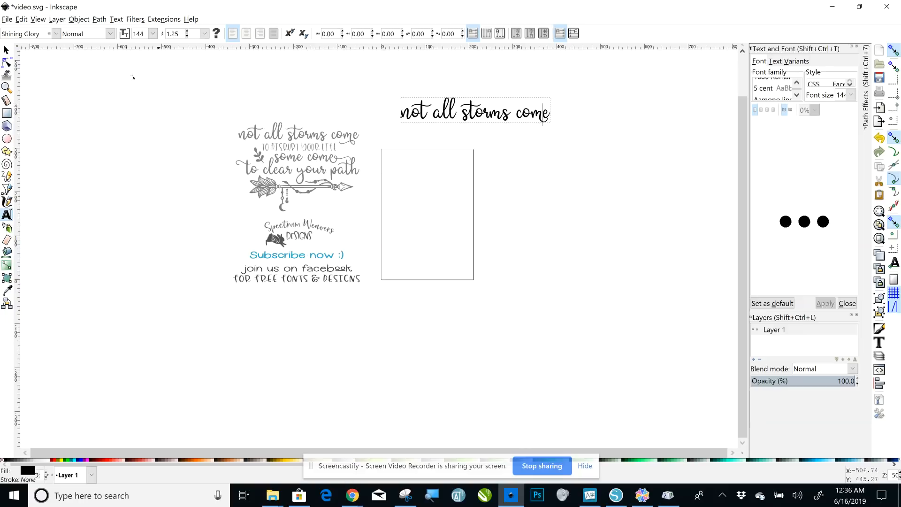
{"action": "left_click", "coordinate": [6, 49]}
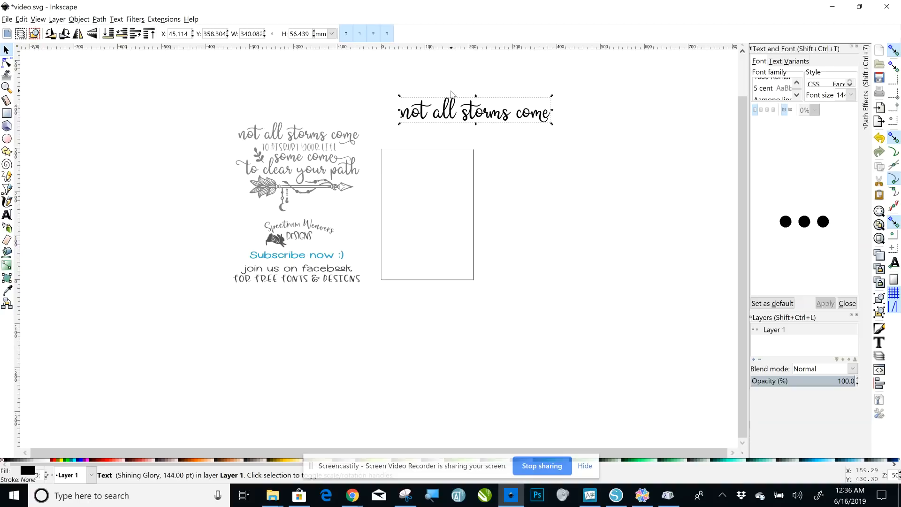
{"action": "left_click_drag", "start_coordinate": [436, 114], "coordinate": [550, 87]}
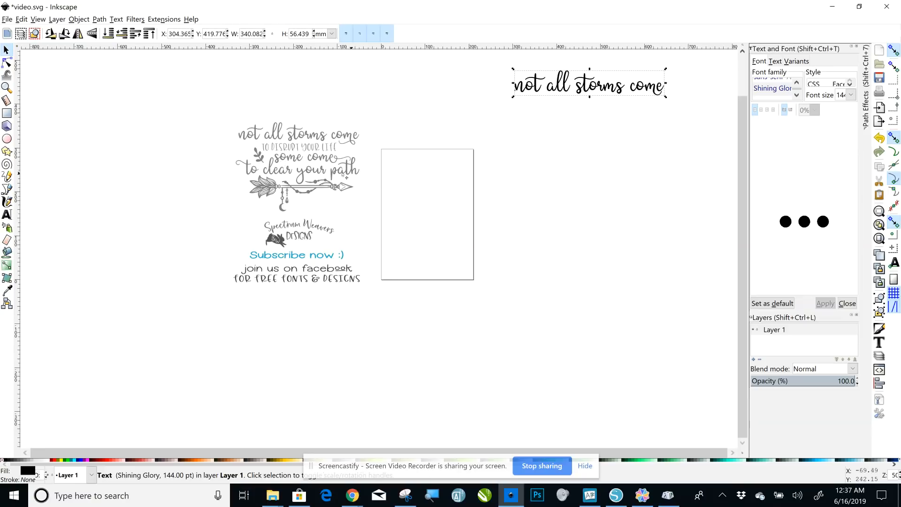
Step: Add two separate text lines, "some come" and "to clear your path", below the "not all storms come" line
{"action": "left_click", "coordinate": [7, 214]}
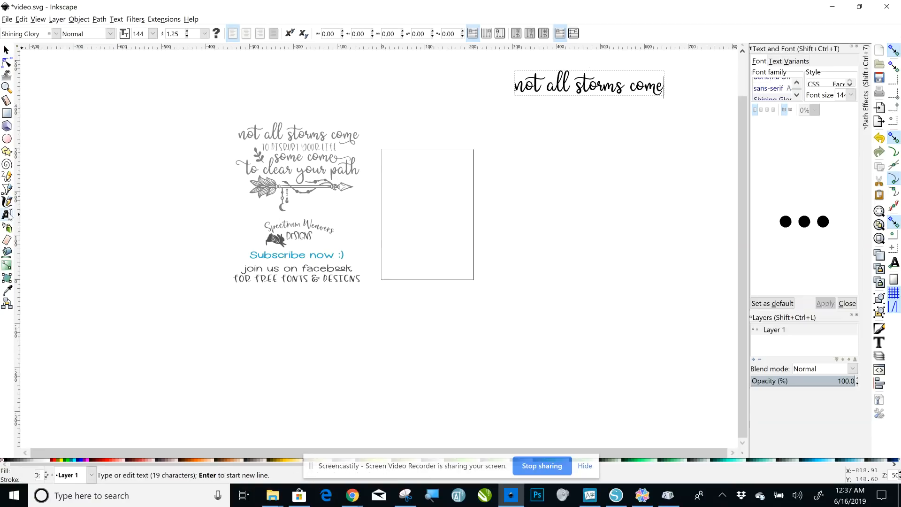
{"action": "left_click", "coordinate": [547, 157]}
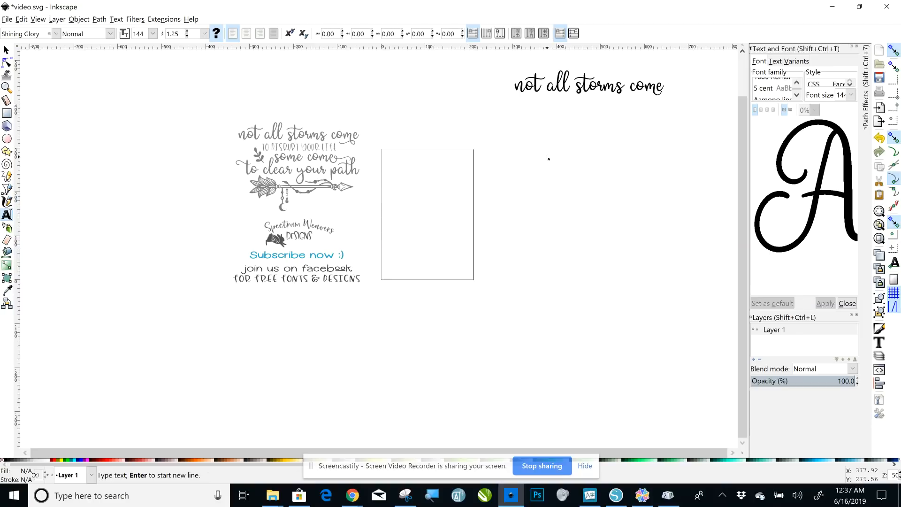
{"action": "type", "text": "some come"}
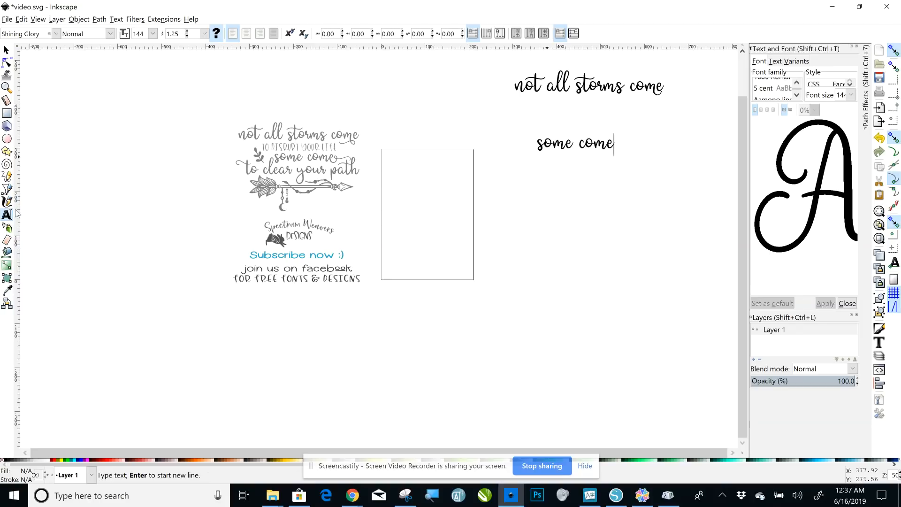
{"action": "left_click", "coordinate": [534, 197]}
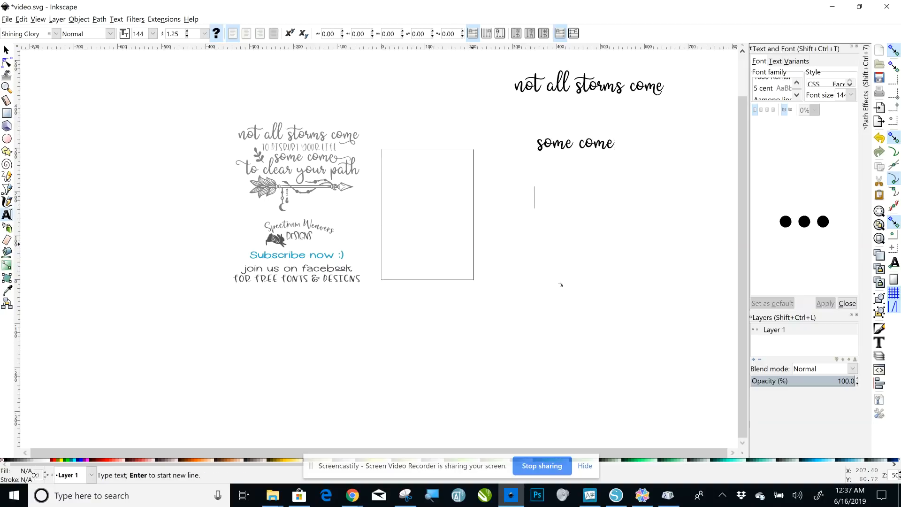
{"action": "type", "text": "to clear"}
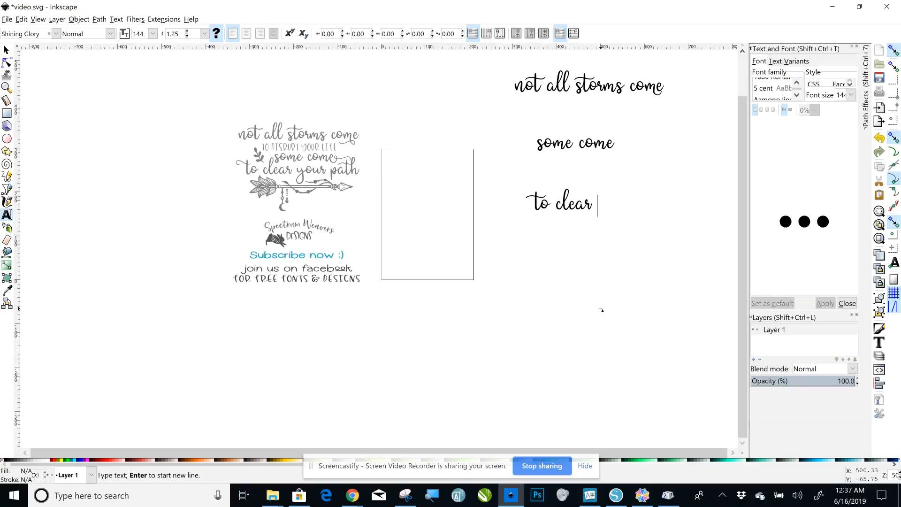
{"action": "type", "text": " your path"}
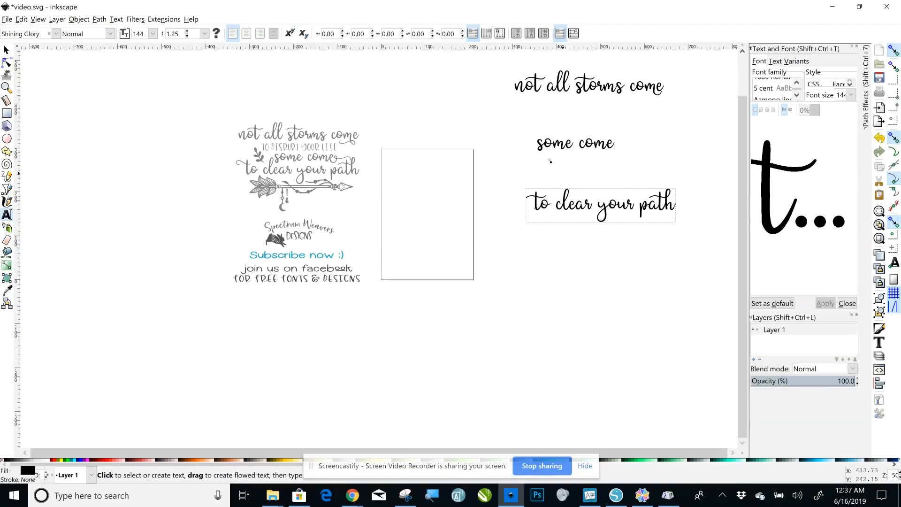
Step: Move "some come" and "to clear your path" up so they stack closely beneath "not all storms come"
{"action": "left_click", "coordinate": [558, 134]}
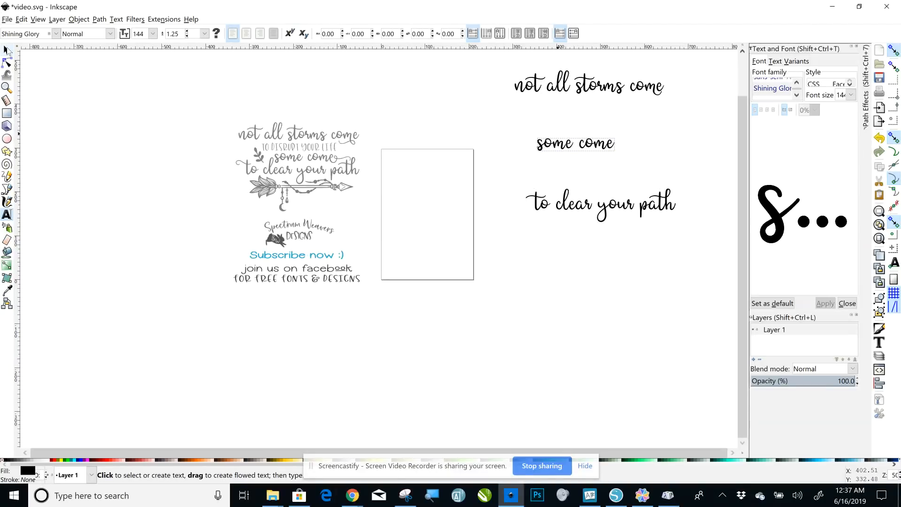
{"action": "left_click", "coordinate": [7, 48]}
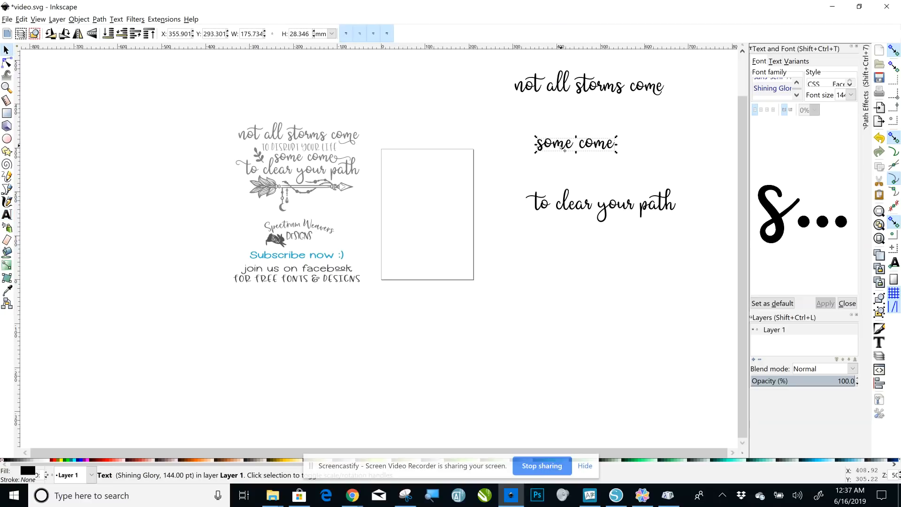
{"action": "left_click_drag", "start_coordinate": [564, 149], "coordinate": [563, 106]}
{"action": "left_click_drag", "start_coordinate": [563, 188], "coordinate": [554, 103]}
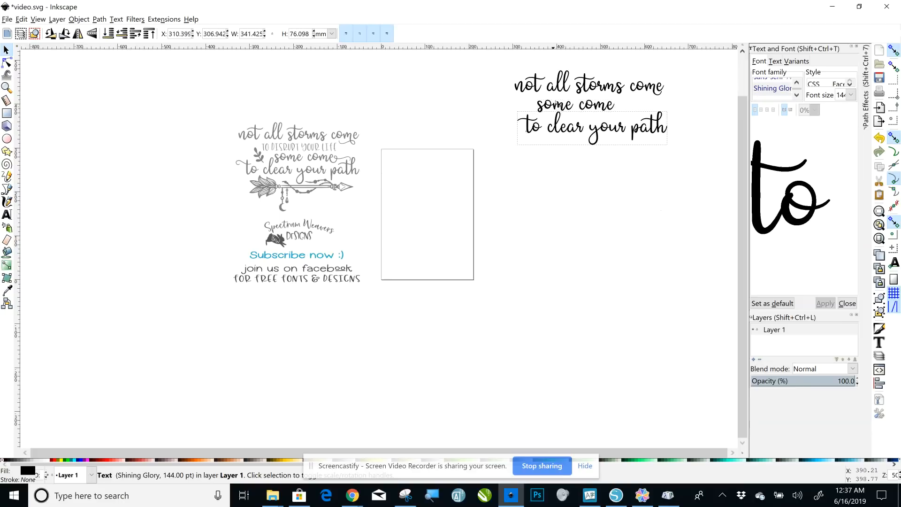
Step: Change the font of the "to clear your path" line to Kinsella Sans
{"action": "left_click", "coordinate": [7, 215]}
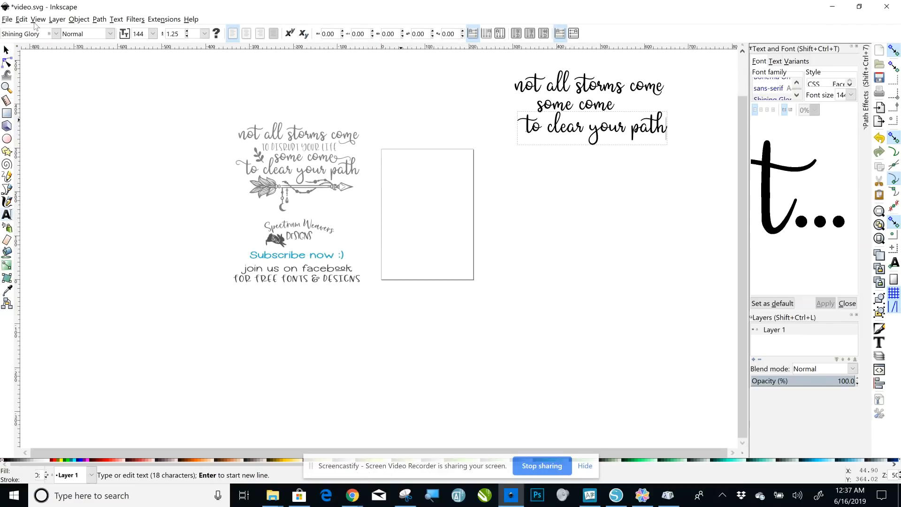
{"action": "key", "text": "BackSpace"}
{"action": "key", "text": "BackSpace"}
{"action": "key", "text": "BackSpace"}
{"action": "key", "text": "BackSpace"}
{"action": "key", "text": "BackSpace"}
{"action": "key", "text": "BackSpace"}
{"action": "key", "text": "BackSpace"}
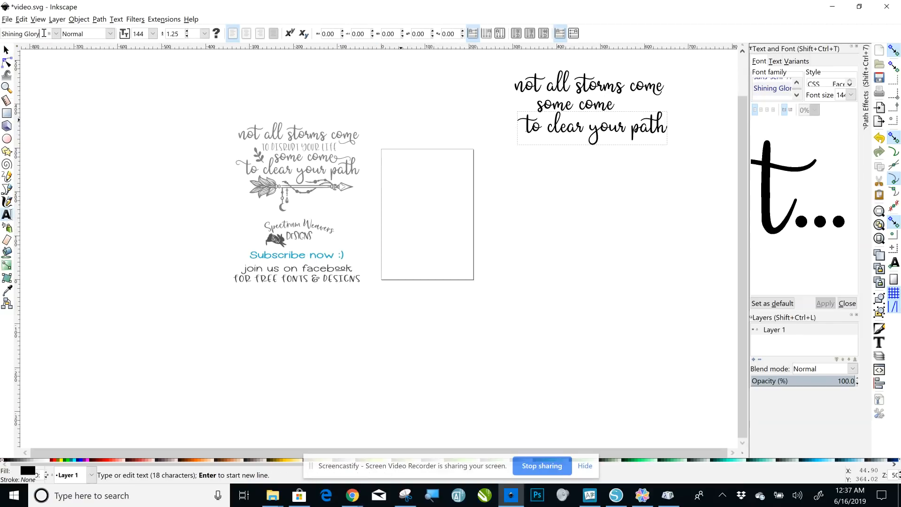
{"action": "key", "text": "BackSpace"}
{"action": "key", "text": "BackSpace"}
{"action": "key", "text": "BackSpace"}
{"action": "key", "text": "BackSpace"}
{"action": "key", "text": "BackSpace"}
{"action": "key", "text": "BackSpace"}
{"action": "type", "text": "kinsella"}
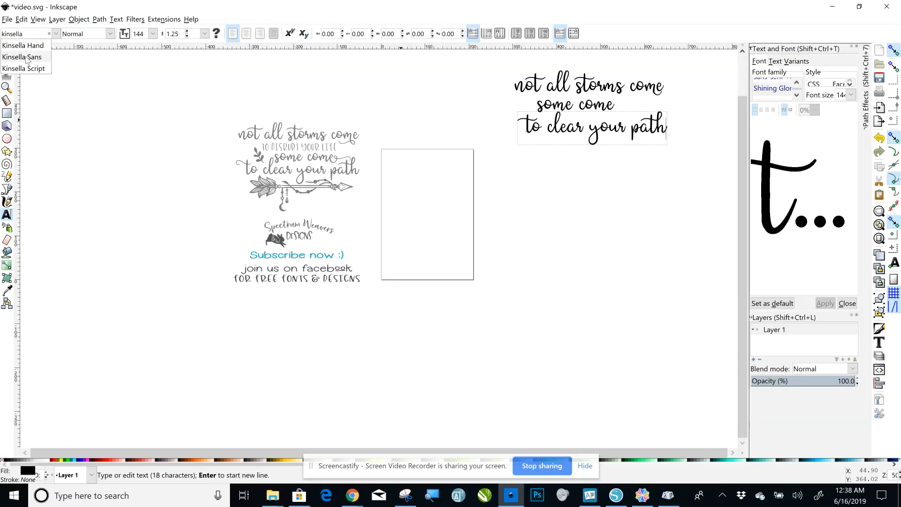
{"action": "left_click", "coordinate": [26, 58]}
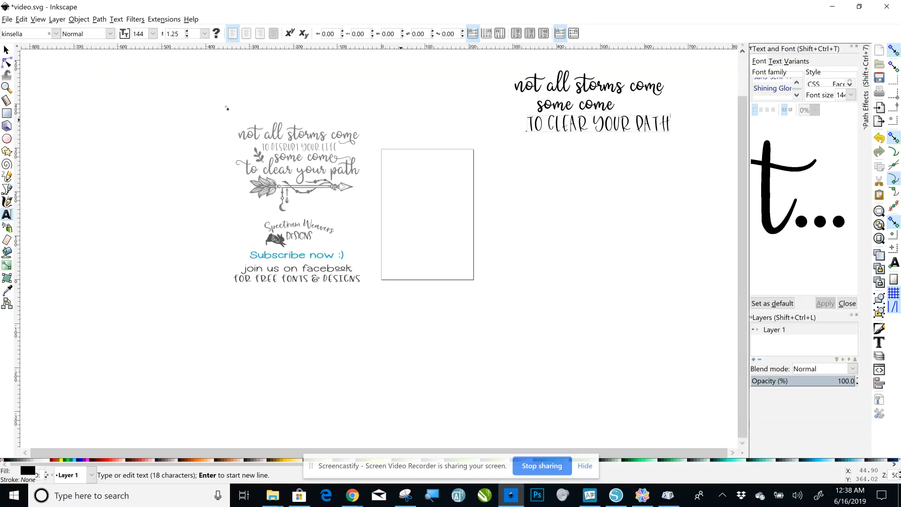
{"action": "left_click", "coordinate": [337, 89]}
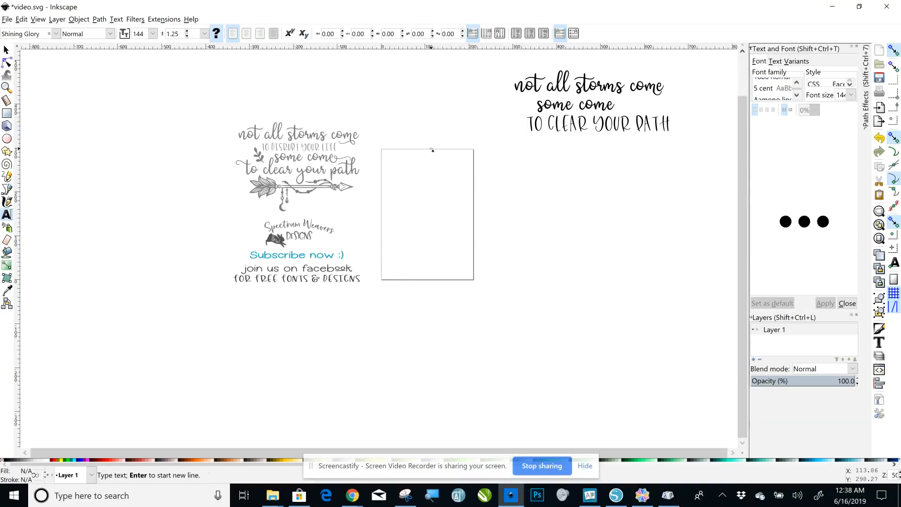
{"action": "type", "text": "to disrupt"}
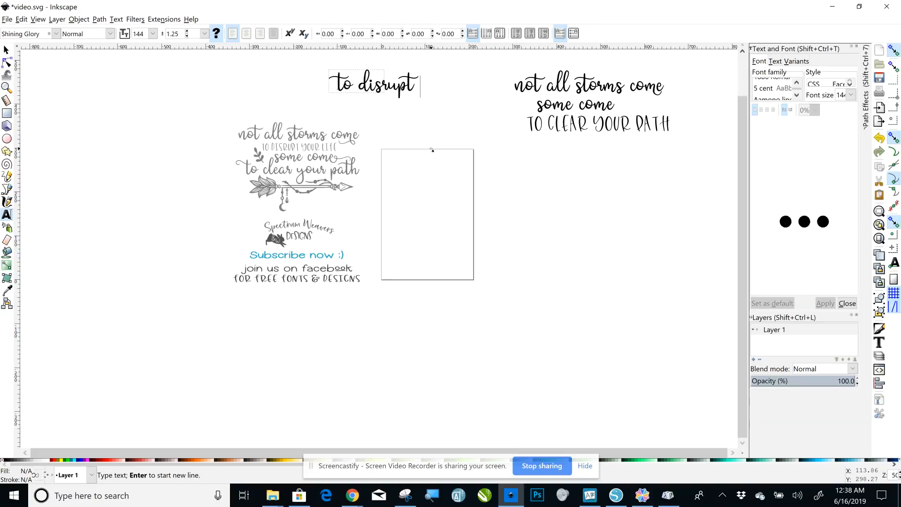
{"action": "key", "text": "BackSpace"}
{"action": "key", "text": "BackSpace"}
{"action": "key", "text": "BackSpace"}
{"action": "key", "text": "BackSpace"}
{"action": "key", "text": "BackSpace"}
{"action": "key", "text": "BackSpace"}
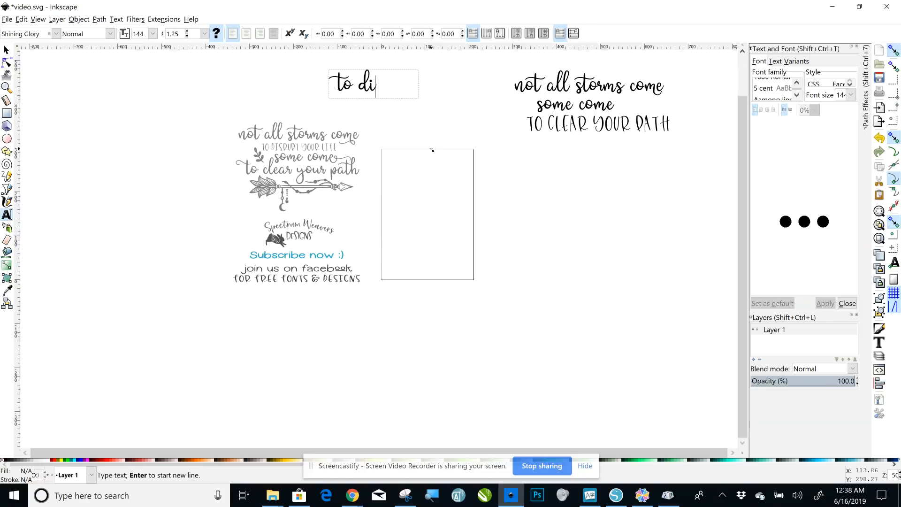
{"action": "key", "text": "BackSpace"}
{"action": "key", "text": "BackSpace"}
{"action": "key", "text": "BackSpace"}
{"action": "key", "text": "BackSpace"}
{"action": "key", "text": "Escape"}
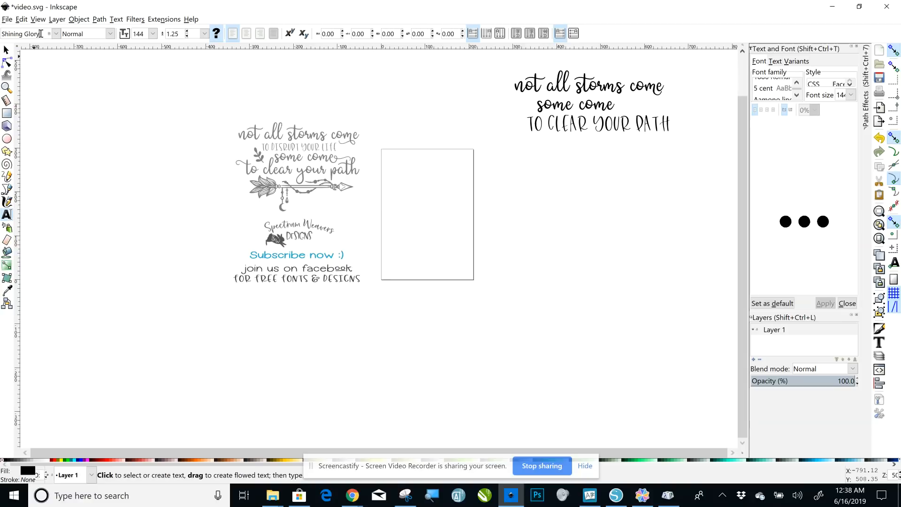
Step: With no text selected, set the font for new text to Kinsella Sans
{"action": "key", "text": "BackSpace"}
{"action": "key", "text": "BackSpace"}
{"action": "key", "text": "BackSpace"}
{"action": "key", "text": "BackSpace"}
{"action": "key", "text": "BackSpace"}
{"action": "key", "text": "BackSpace"}
{"action": "key", "text": "BackSpace"}
{"action": "key", "text": "BackSpace"}
{"action": "key", "text": "BackSpace"}
{"action": "key", "text": "BackSpace"}
{"action": "key", "text": "BackSpace"}
{"action": "type", "text": "kinsell"}
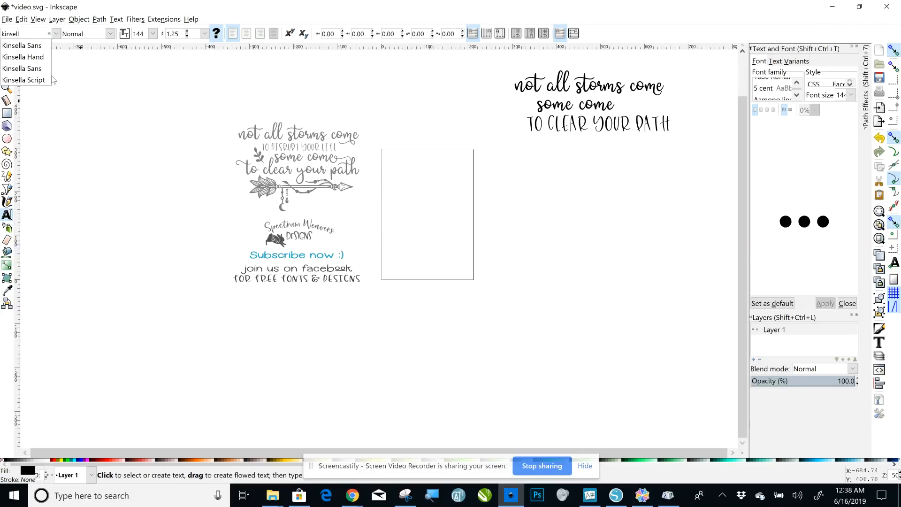
{"action": "left_click", "coordinate": [41, 67]}
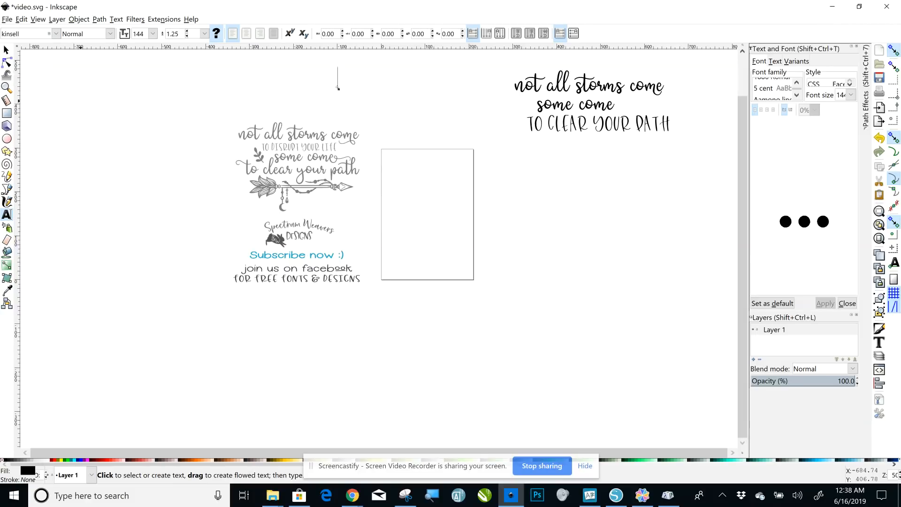
Step: Add a separate text line "TO DISRUPT YOUR LIFE" and move it beneath the "to clear your path" line
{"action": "left_click", "coordinate": [338, 91]}
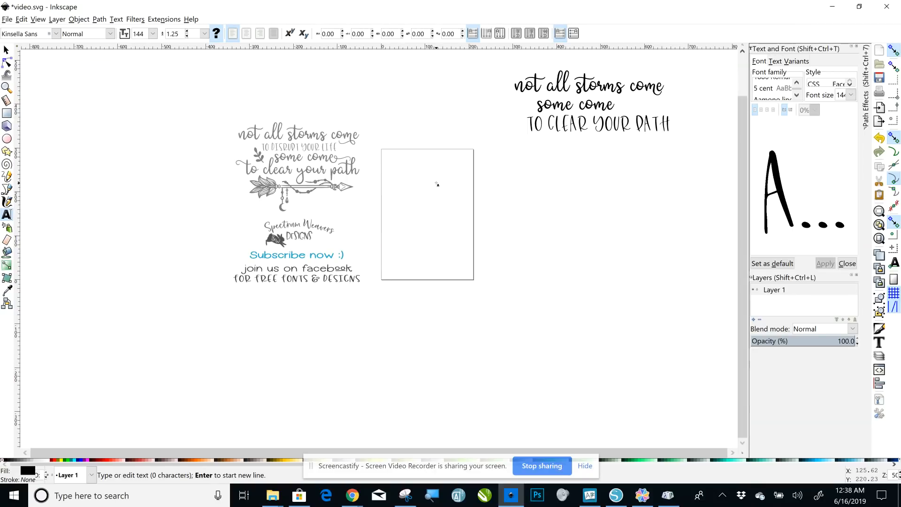
{"action": "type", "text": "O DISRUPT"}
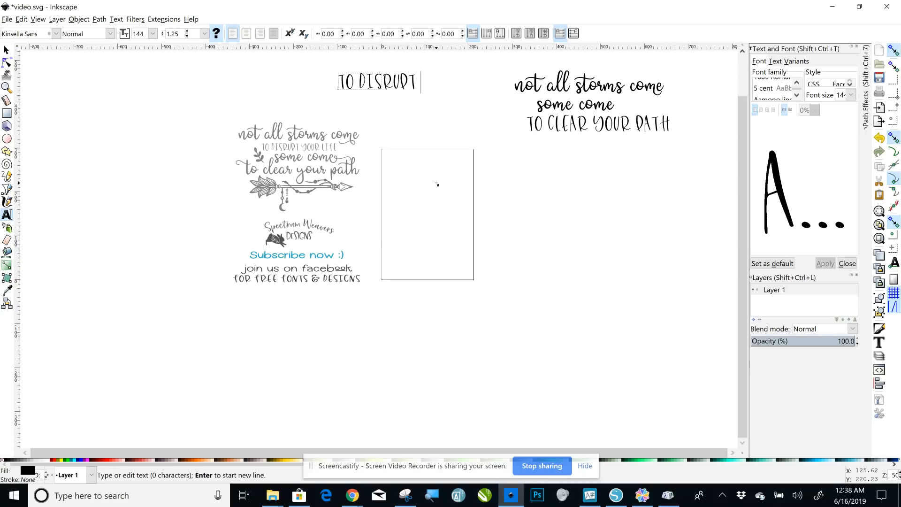
{"action": "type", "text": " YOUR "}
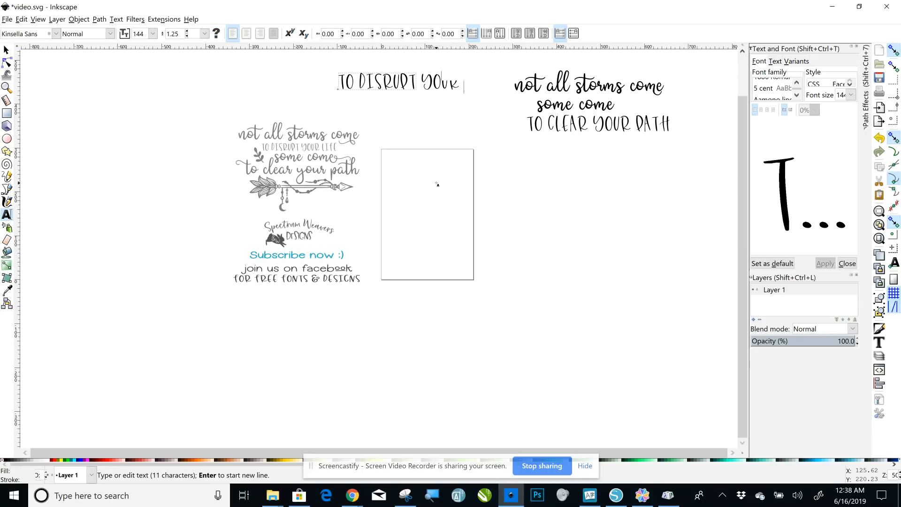
{"action": "type", "text": "LIFE"}
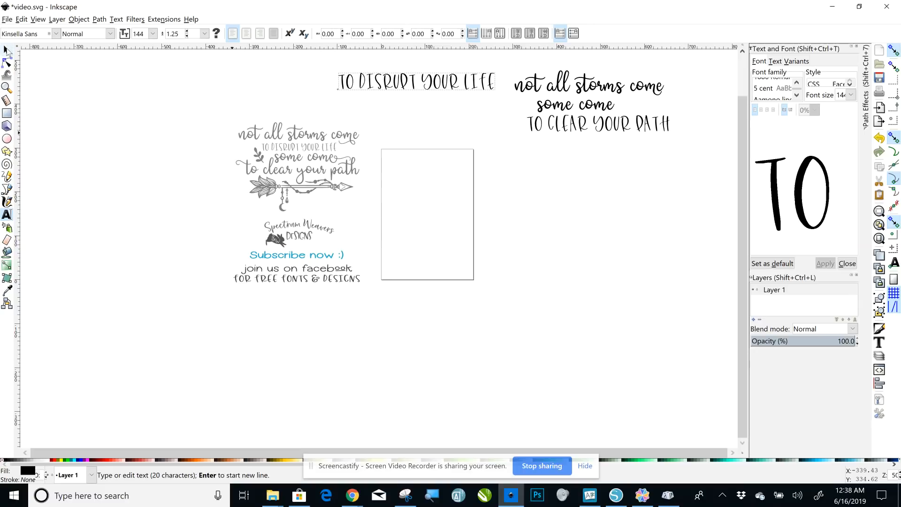
{"action": "left_click", "coordinate": [7, 49]}
{"action": "left_click_drag", "start_coordinate": [411, 87], "coordinate": [605, 125]}
Step: Change the font of the "to clear your path" line back to Shining Glory
{"action": "left_click", "coordinate": [604, 124]}
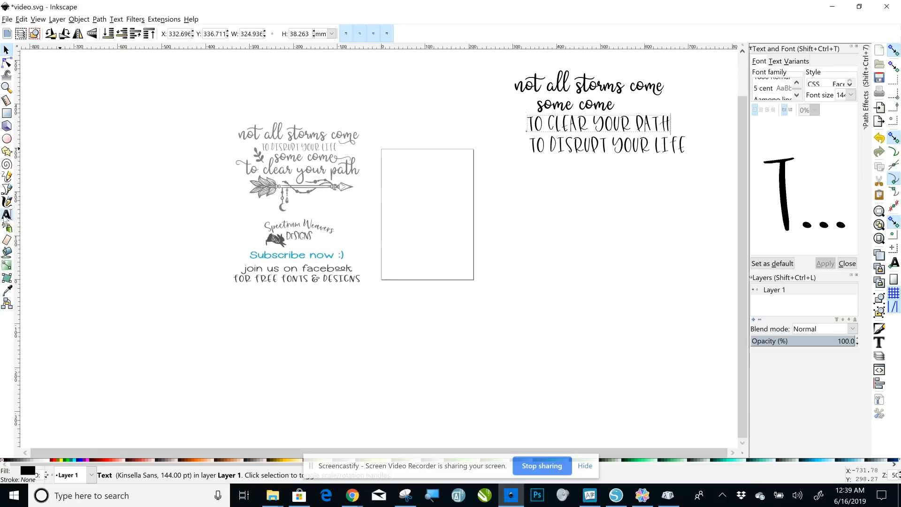
{"action": "left_click", "coordinate": [7, 214]}
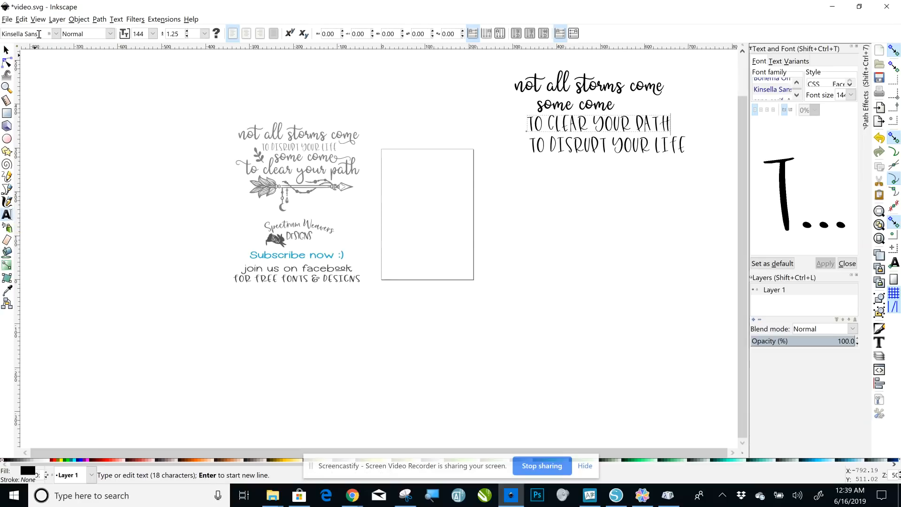
{"action": "key", "text": "BackSpace"}
{"action": "key", "text": "BackSpace"}
{"action": "key", "text": "BackSpace"}
{"action": "key", "text": "BackSpace"}
{"action": "key", "text": "BackSpace"}
{"action": "key", "text": "BackSpace"}
{"action": "key", "text": "BackSpace"}
{"action": "key", "text": "BackSpace"}
{"action": "key", "text": "BackSpace"}
{"action": "key", "text": "BackSpace"}
{"action": "key", "text": "BackSpace"}
{"action": "key", "text": "BackSpace"}
{"action": "type", "text": "ds"}
{"action": "type", "text": "shining"}
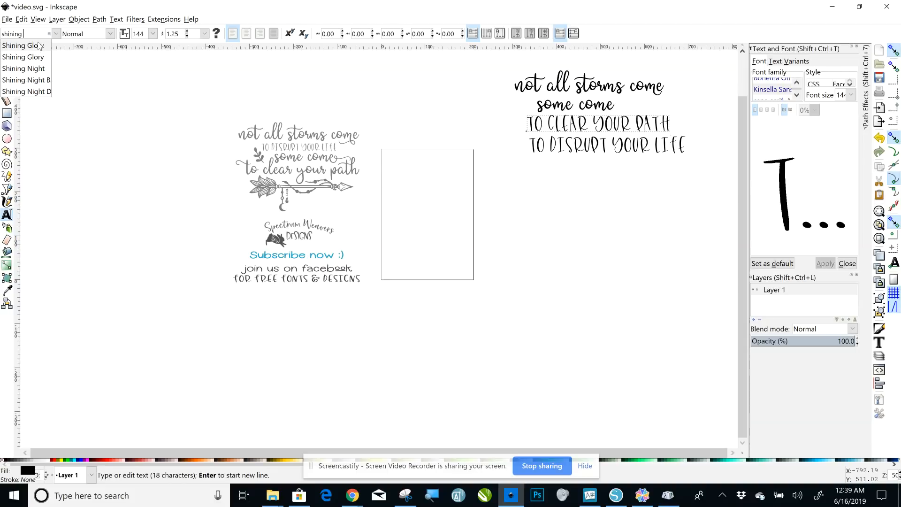
{"action": "left_click", "coordinate": [38, 45]}
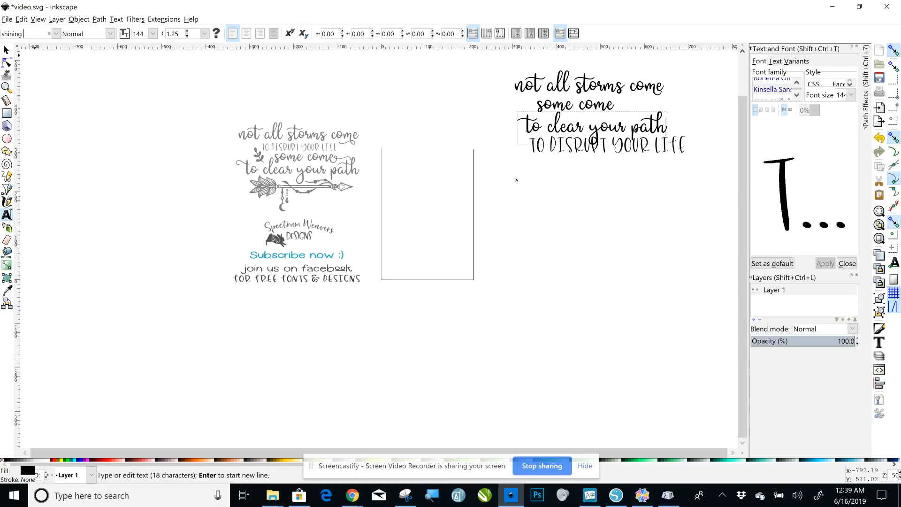
{"action": "key", "text": "Escape"}
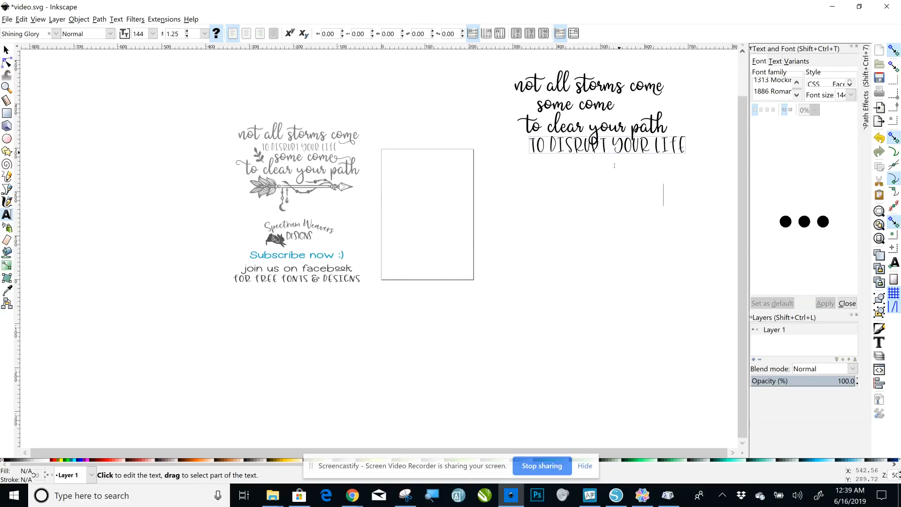
{"action": "left_click", "coordinate": [623, 145]}
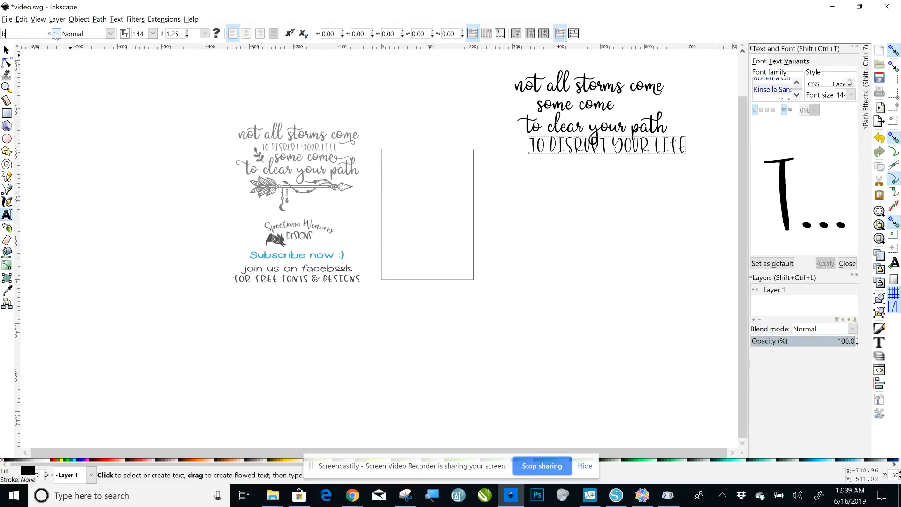
{"action": "left_click", "coordinate": [56, 36]}
{"action": "type", "text": "he"}
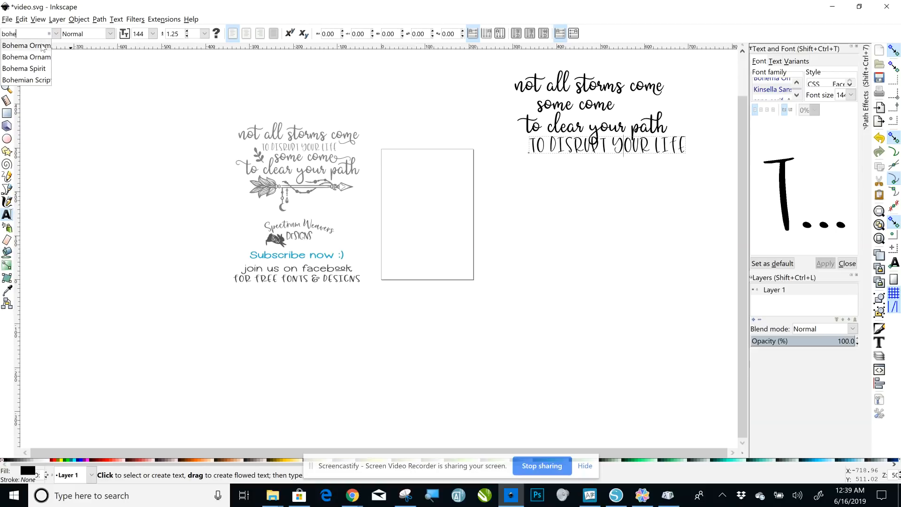
{"action": "left_click", "coordinate": [42, 46]}
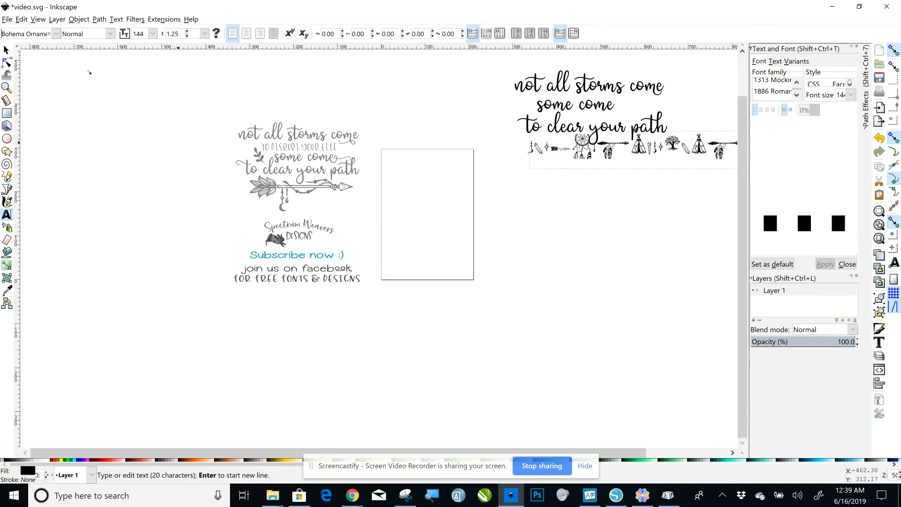
{"action": "left_click", "coordinate": [21, 19]}
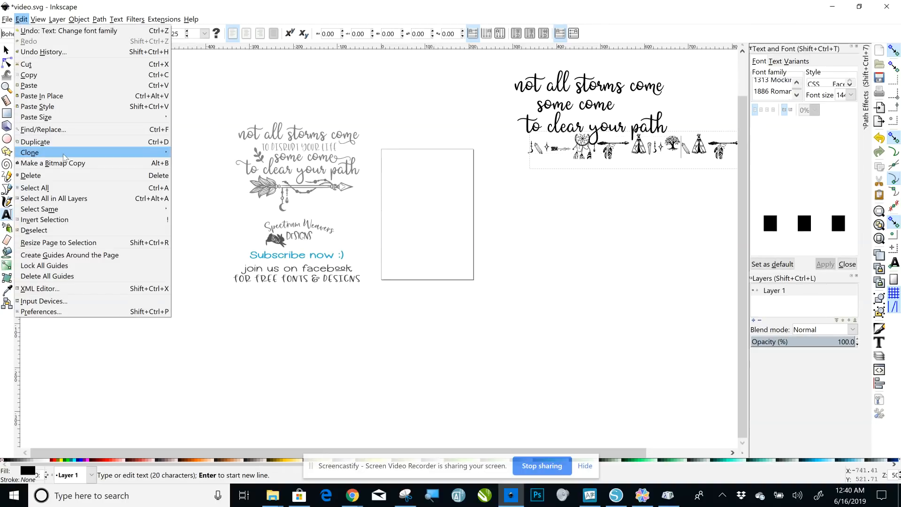
{"action": "left_click", "coordinate": [25, 31]}
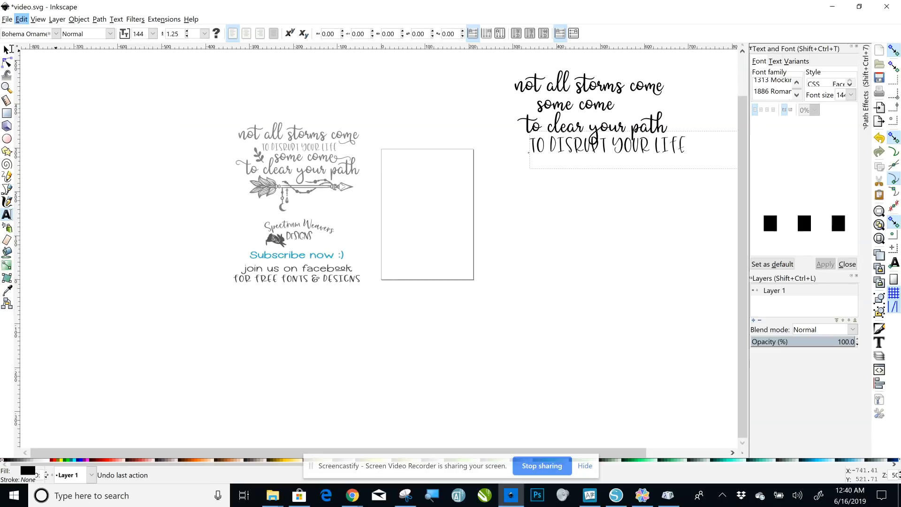
{"action": "left_click", "coordinate": [623, 145]}
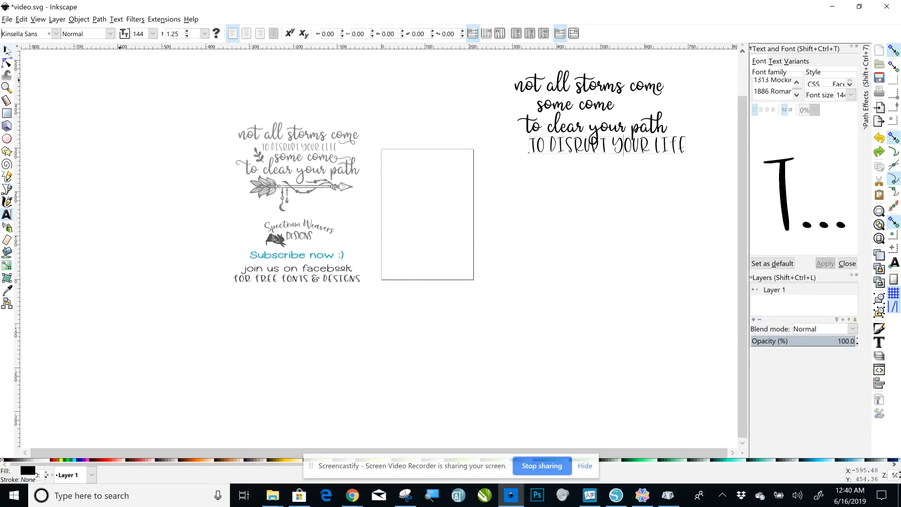
{"action": "left_click", "coordinate": [7, 49]}
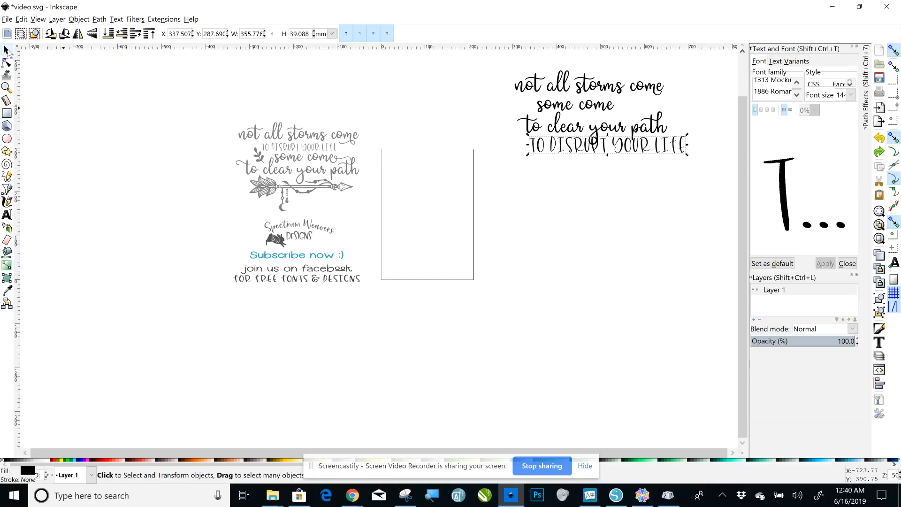
{"action": "left_click", "coordinate": [111, 103]}
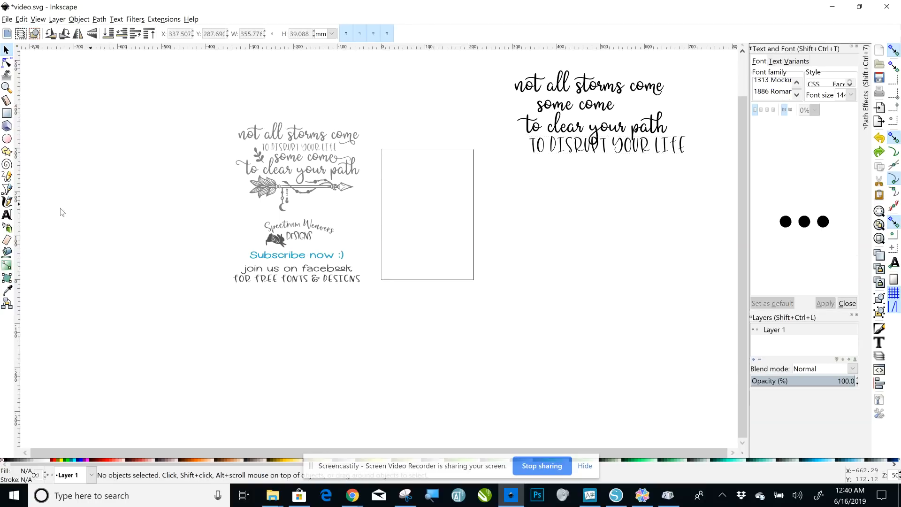
Step: Set the font for new text to Bohema Ornaments and start an empty text object below the "TO DISRUPT YOUR LIFE" line
{"action": "left_click", "coordinate": [6, 215]}
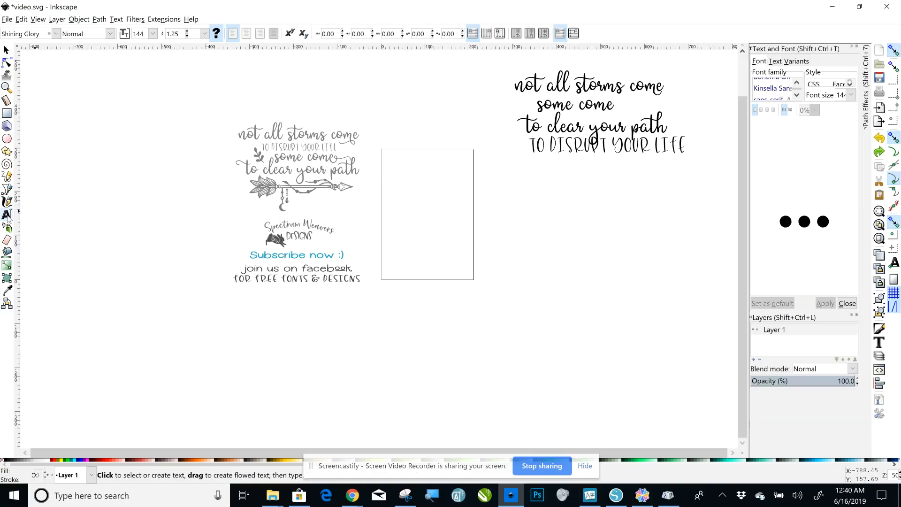
{"action": "triple_click", "coordinate": [47, 33]}
{"action": "key", "text": "BackSpace"}
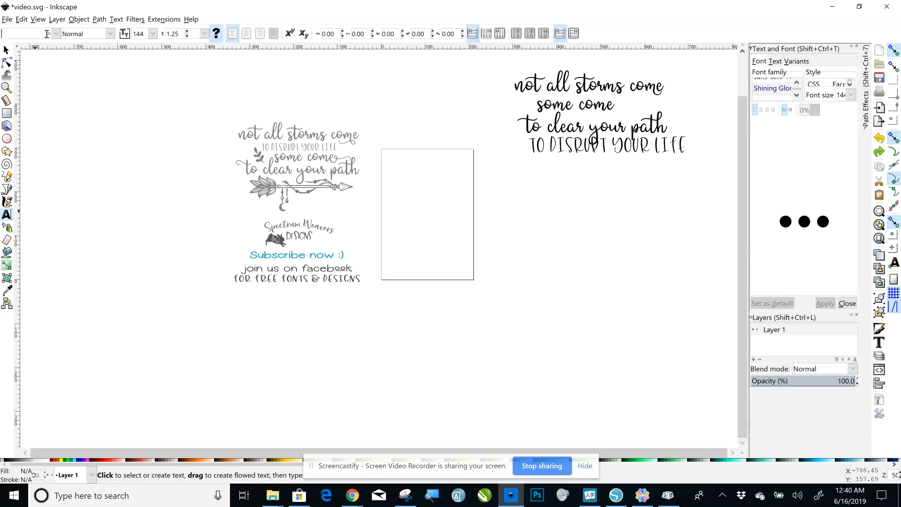
{"action": "type", "text": "bohe"}
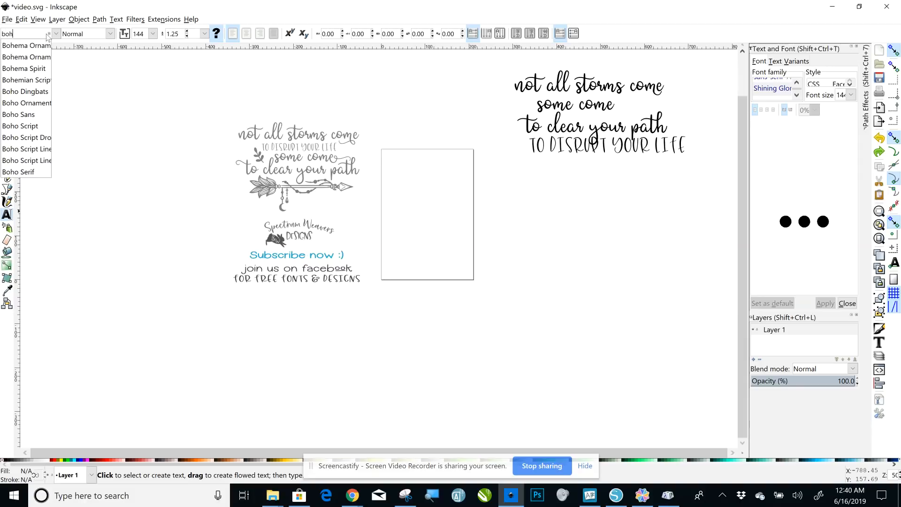
{"action": "left_click", "coordinate": [23, 48]}
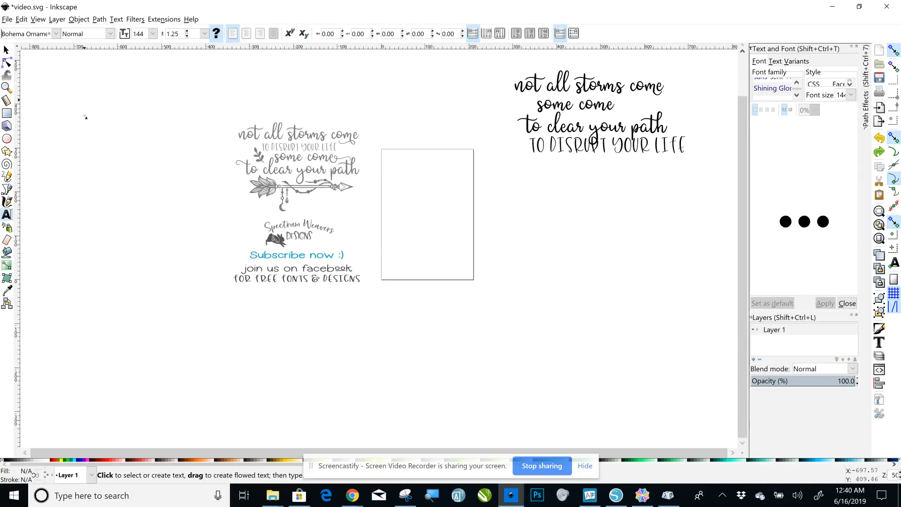
{"action": "left_click", "coordinate": [517, 190]}
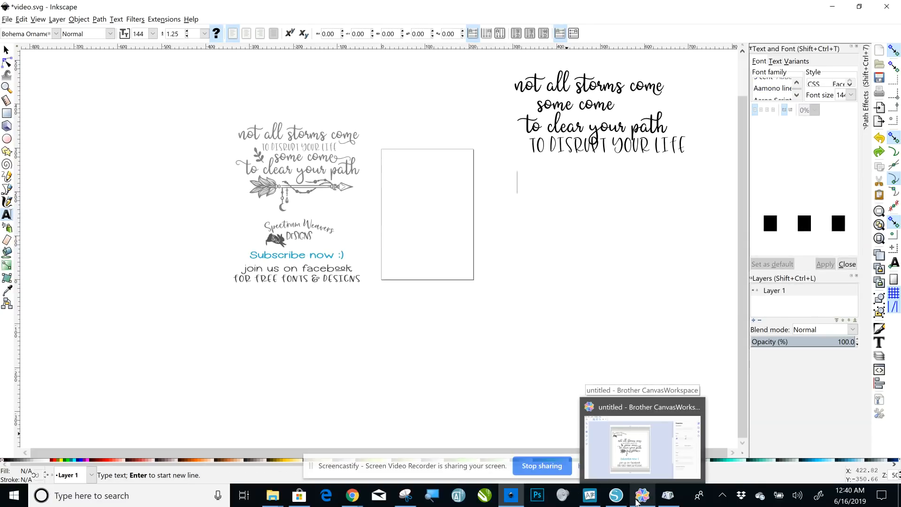
Step: Switch to UI Character Map, choose the Bohema Ornaments font and copy the feathered arrow glyph U+0046
{"action": "left_click", "coordinate": [592, 496]}
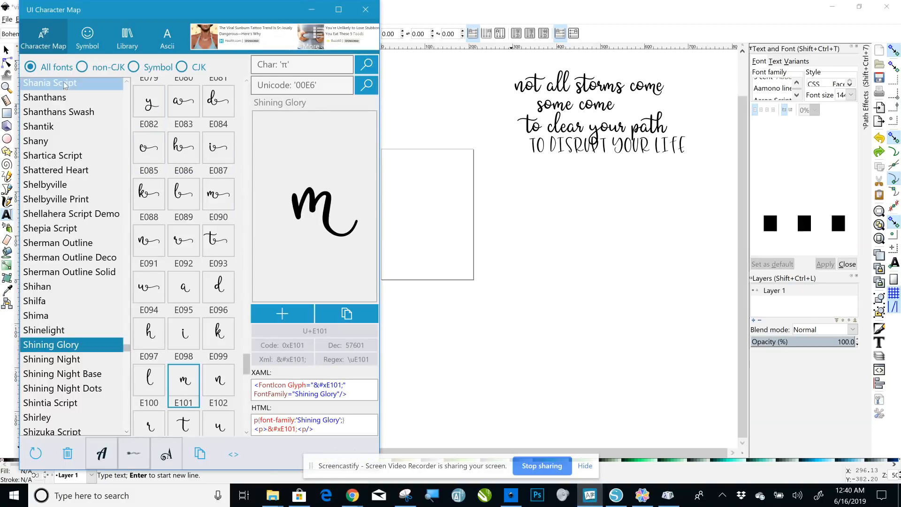
{"action": "left_click_drag", "start_coordinate": [127, 349], "coordinate": [134, 162]}
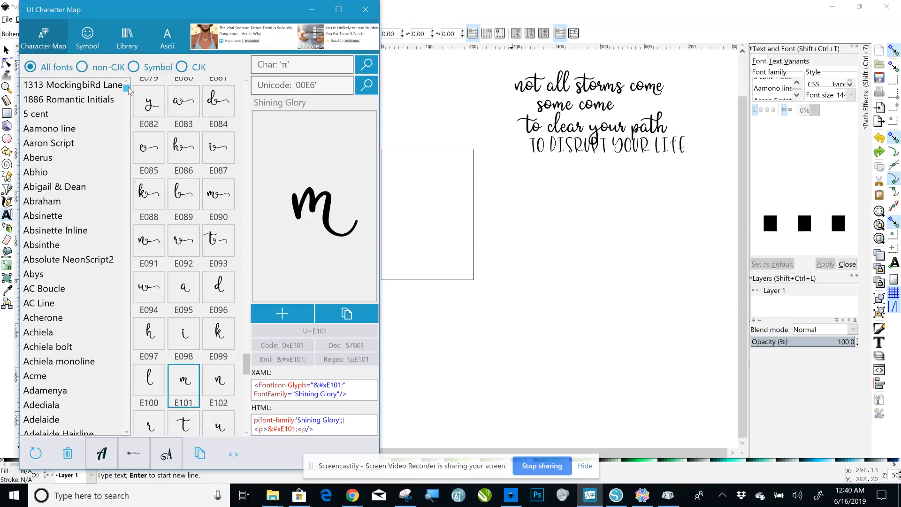
{"action": "left_click_drag", "start_coordinate": [130, 90], "coordinate": [145, 135]}
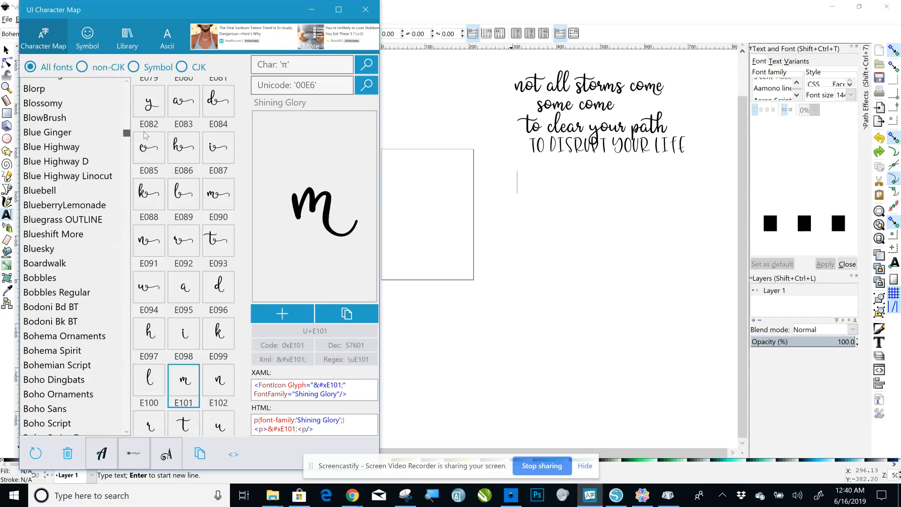
{"action": "left_click", "coordinate": [56, 337]}
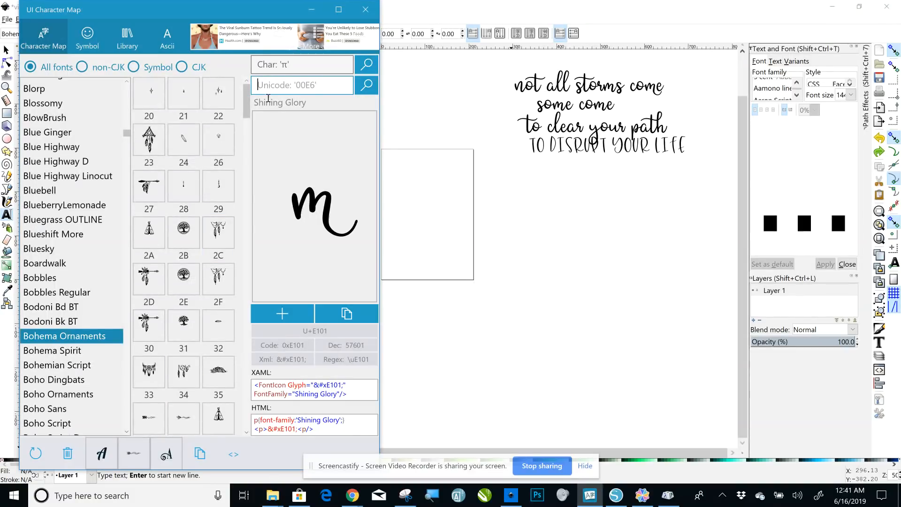
{"action": "left_click_drag", "start_coordinate": [248, 107], "coordinate": [259, 137]}
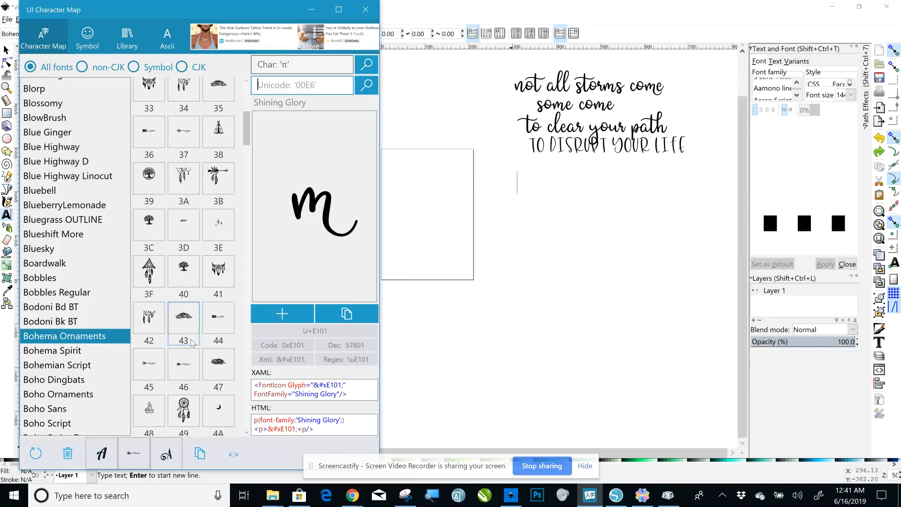
{"action": "left_click", "coordinate": [187, 363]}
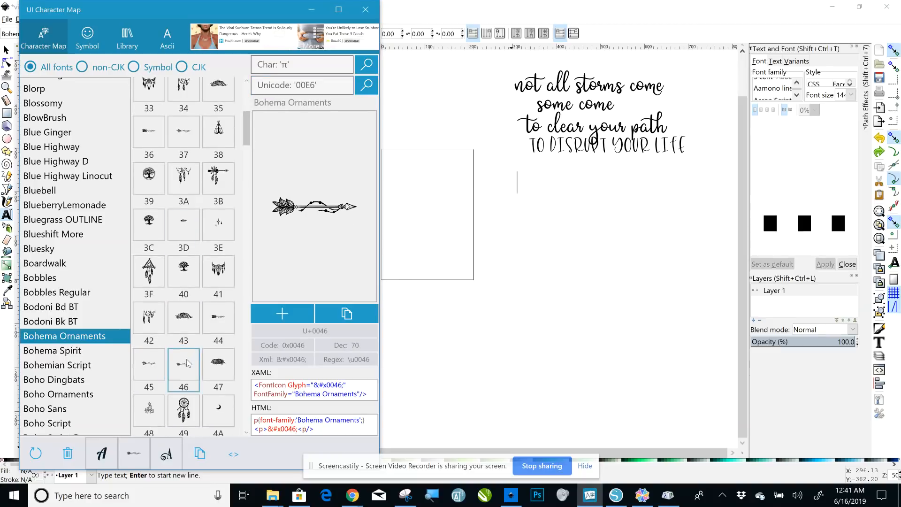
{"action": "left_click", "coordinate": [353, 316]}
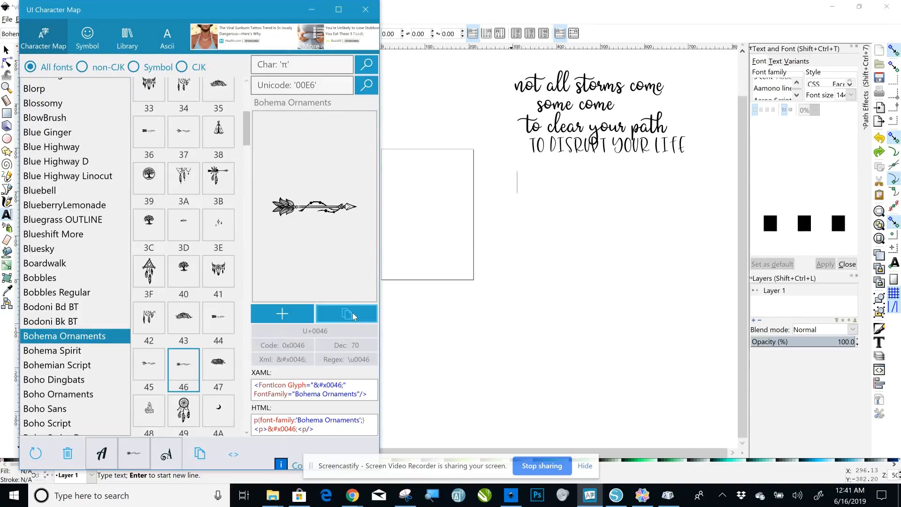
Step: Return to Inkscape and paste the arrow glyph into the empty text object below the quote
{"action": "left_click", "coordinate": [310, 7]}
{"action": "left_click", "coordinate": [523, 188]}
{"action": "right_click", "coordinate": [522, 188]}
{"action": "left_click", "coordinate": [531, 241]}
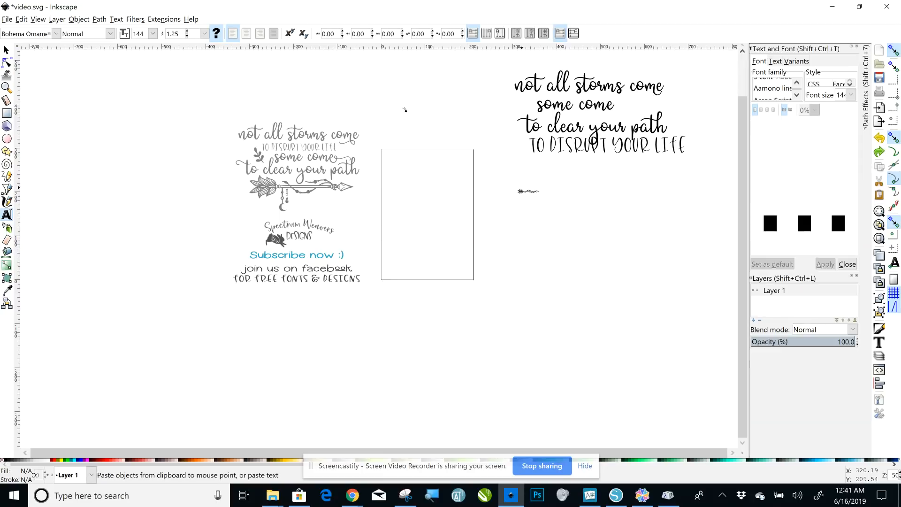
Step: Scale the arrow ornament up uniformly to about 414 mm wide
{"action": "left_click", "coordinate": [6, 50]}
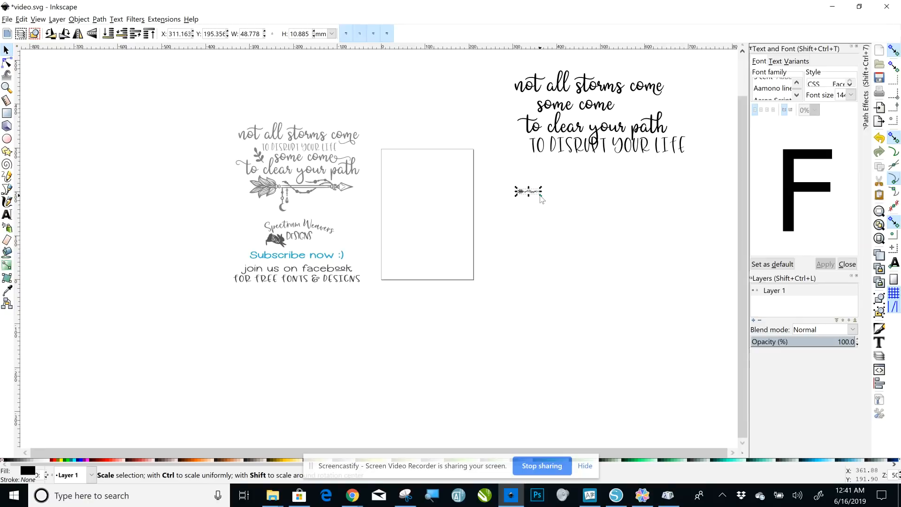
{"action": "key", "text": "ctrl"}
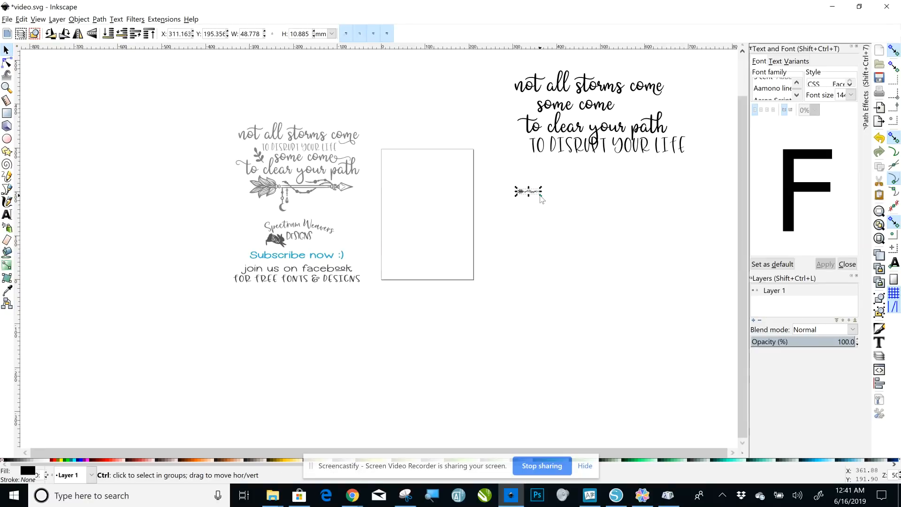
{"action": "left_click_drag", "start_coordinate": [540, 198], "coordinate": [702, 286]}
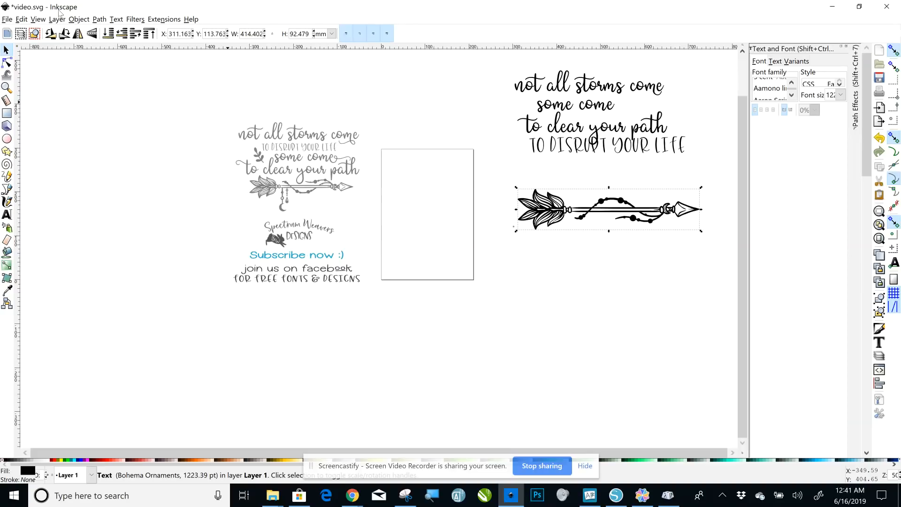
{"action": "left_click", "coordinate": [79, 20]}
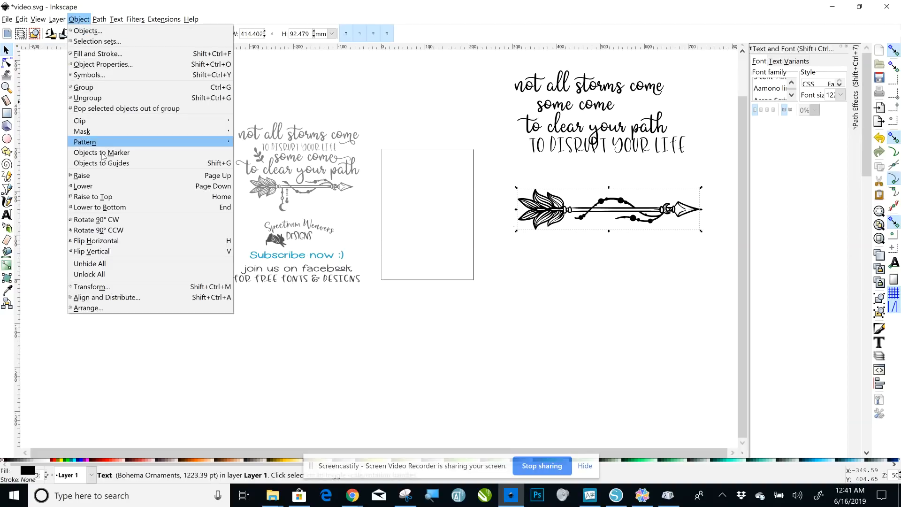
{"action": "left_click", "coordinate": [120, 242]}
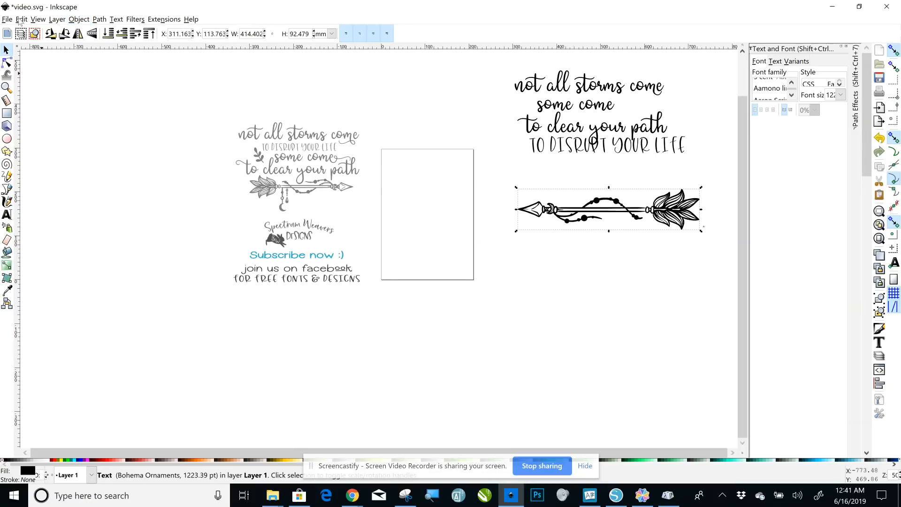
{"action": "left_click", "coordinate": [21, 19]}
{"action": "left_click", "coordinate": [61, 28]}
Step: Flip the arrow ornament vertically
{"action": "left_click", "coordinate": [79, 19]}
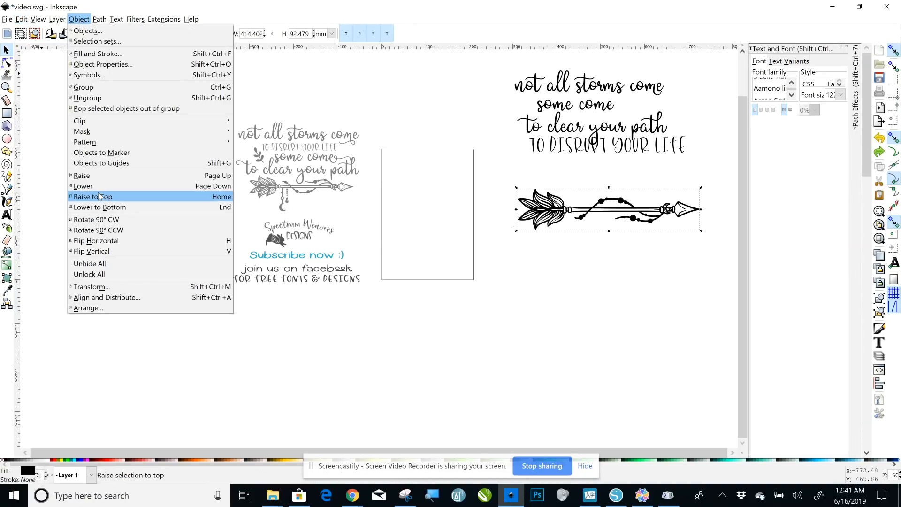
{"action": "left_click", "coordinate": [94, 252]}
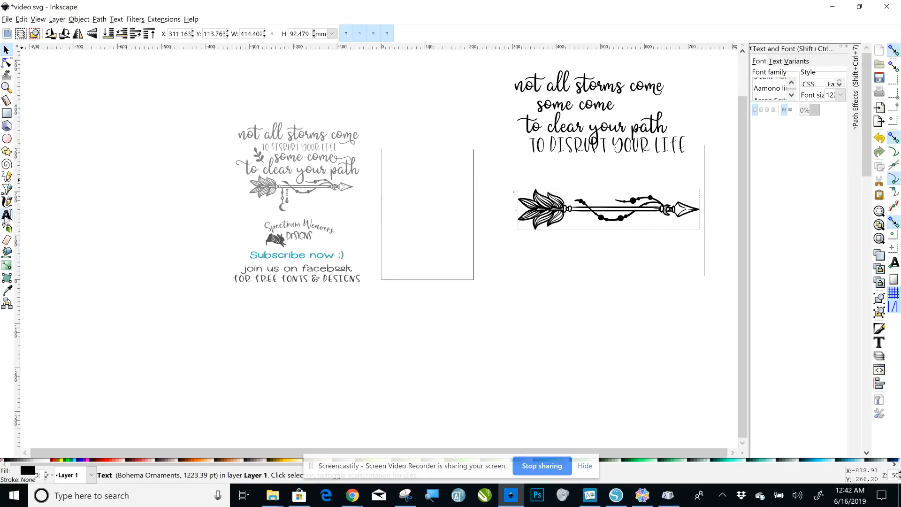
Step: Start an empty text object below the arrow, then copy the teardrop pendant glyph U+0053 of Bohema Ornaments from UI Character Map
{"action": "left_click", "coordinate": [7, 215]}
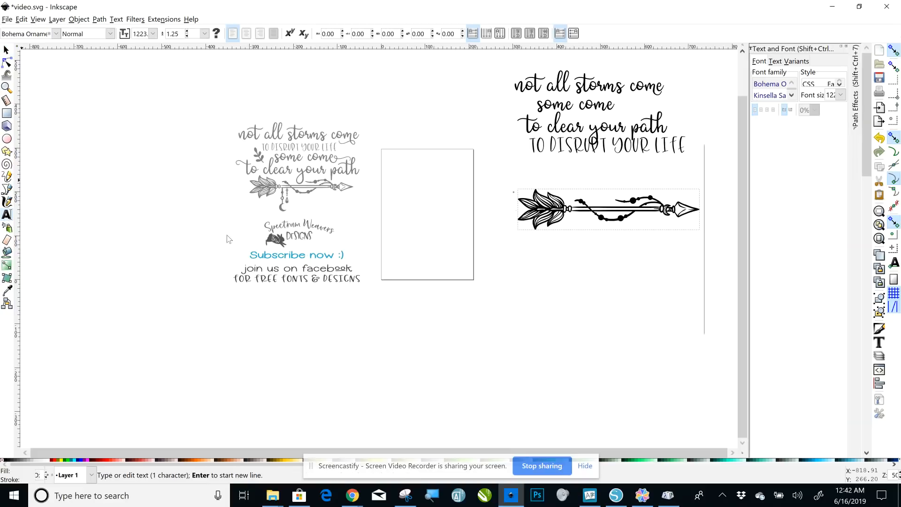
{"action": "left_click", "coordinate": [528, 303]}
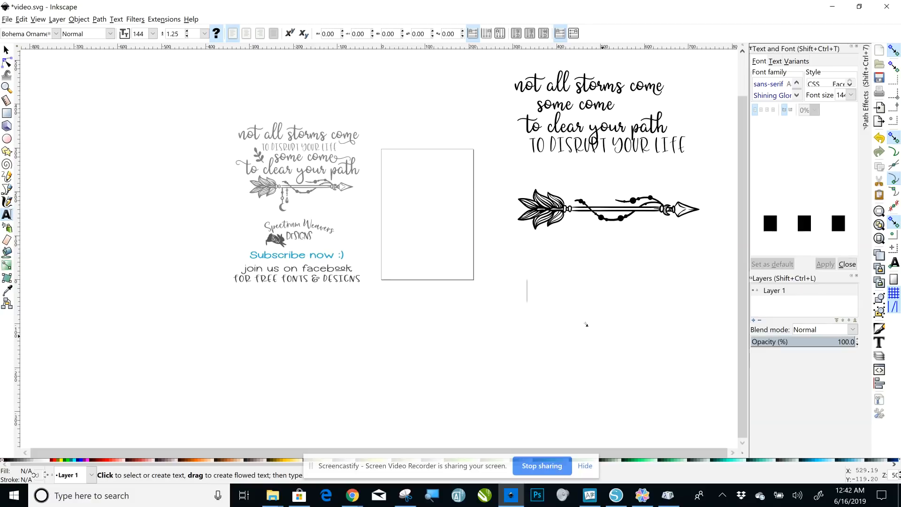
{"action": "left_click", "coordinate": [592, 495]}
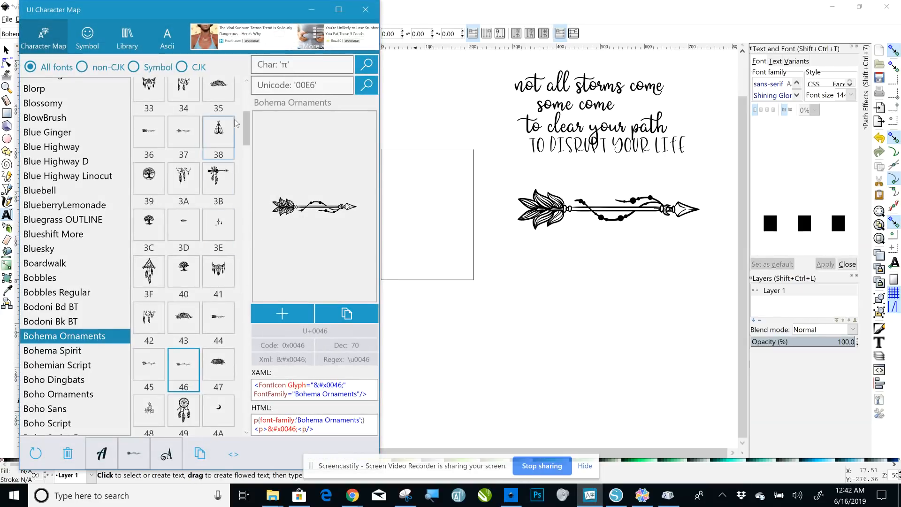
{"action": "left_click_drag", "start_coordinate": [246, 135], "coordinate": [252, 161]}
{"action": "left_click", "coordinate": [215, 273]}
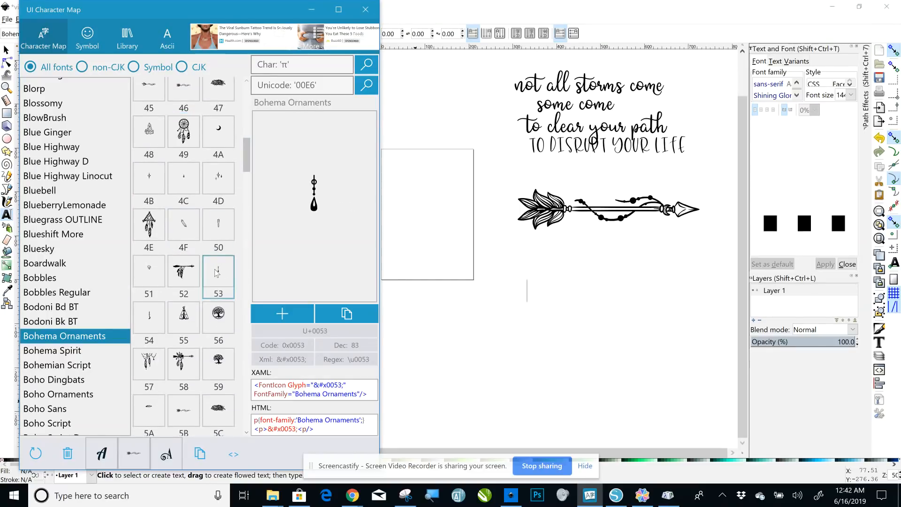
{"action": "left_click", "coordinate": [347, 314]}
Step: Return to Inkscape and paste the teardrop pendant glyph into the empty text object below the arrow
{"action": "left_click", "coordinate": [312, 9]}
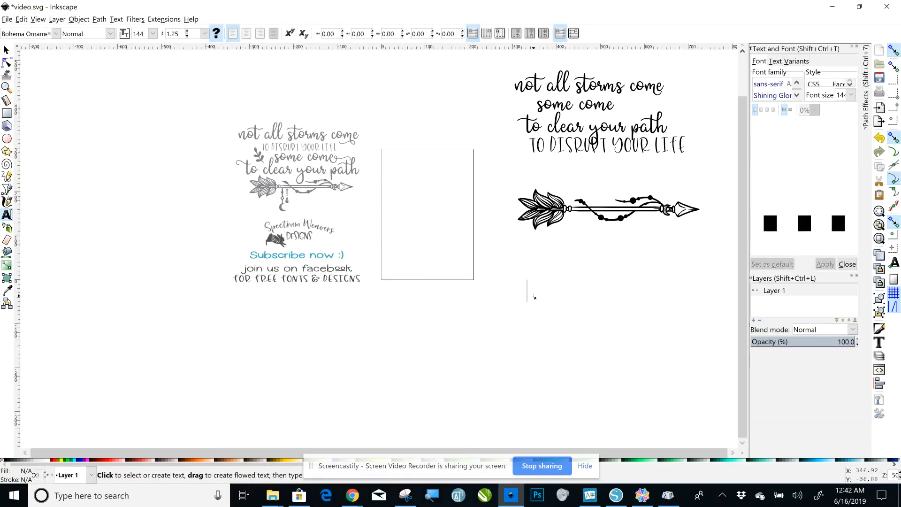
{"action": "right_click", "coordinate": [533, 295]}
{"action": "left_click", "coordinate": [545, 345]}
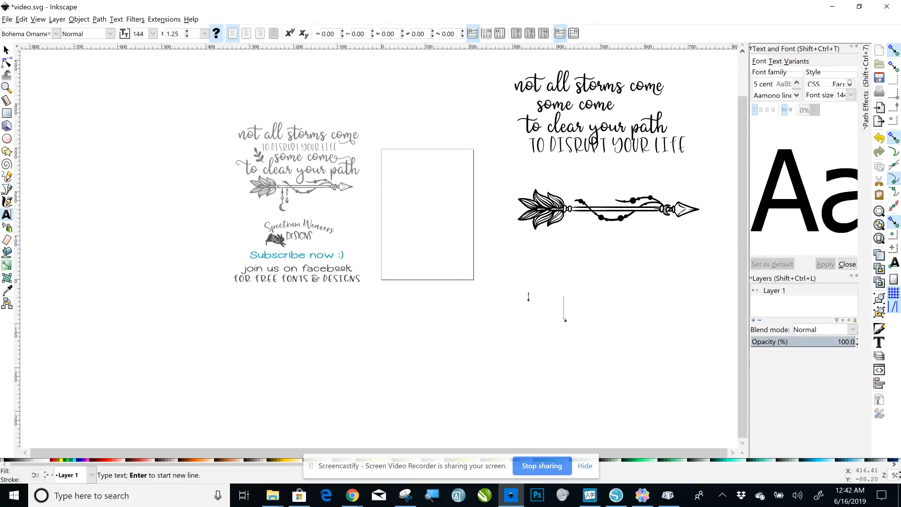
{"action": "left_click", "coordinate": [528, 297]}
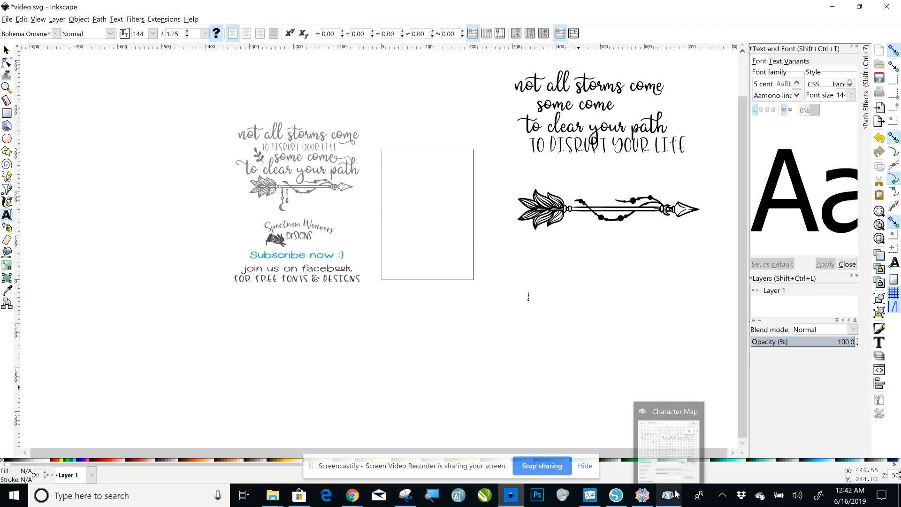
Step: Start another text object below the teardrop, then copy the crescent moon pendant glyph U+0054 of Bohema Ornaments from UI Character Map
{"action": "left_click", "coordinate": [578, 387]}
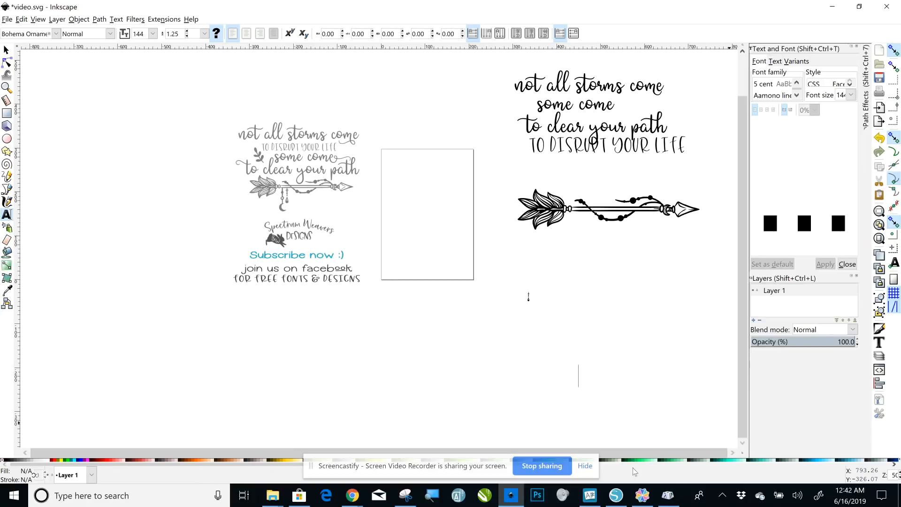
{"action": "left_click", "coordinate": [590, 496]}
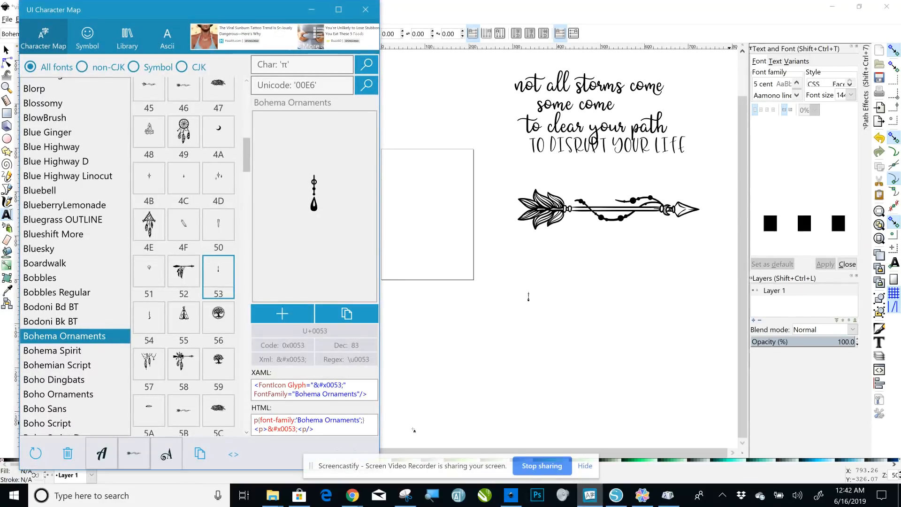
{"action": "left_click", "coordinate": [149, 321]}
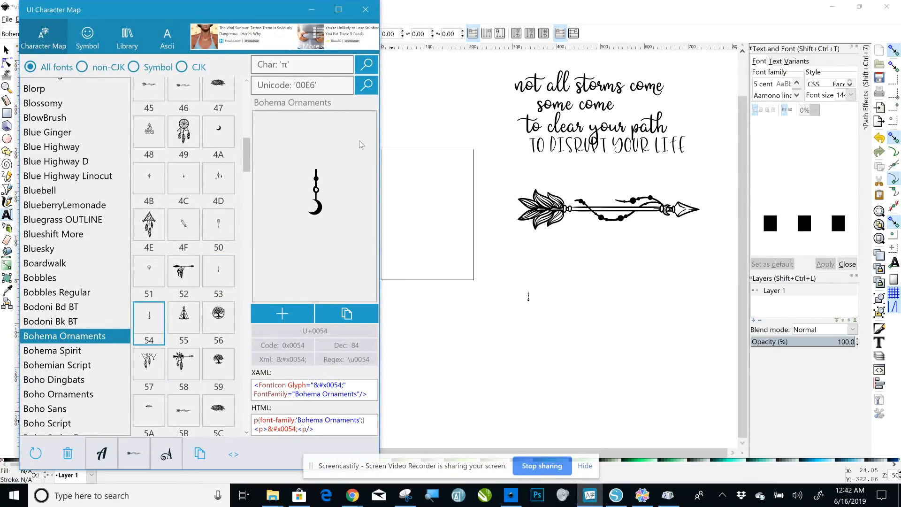
{"action": "left_click", "coordinate": [347, 313]}
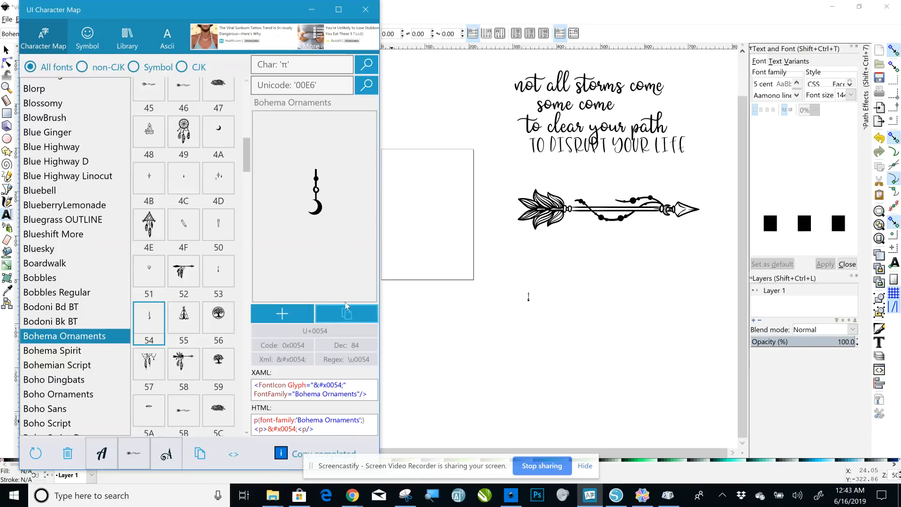
Step: Return to Inkscape and paste the moon pendant glyph into the new text object below the teardrop
{"action": "left_click", "coordinate": [311, 14]}
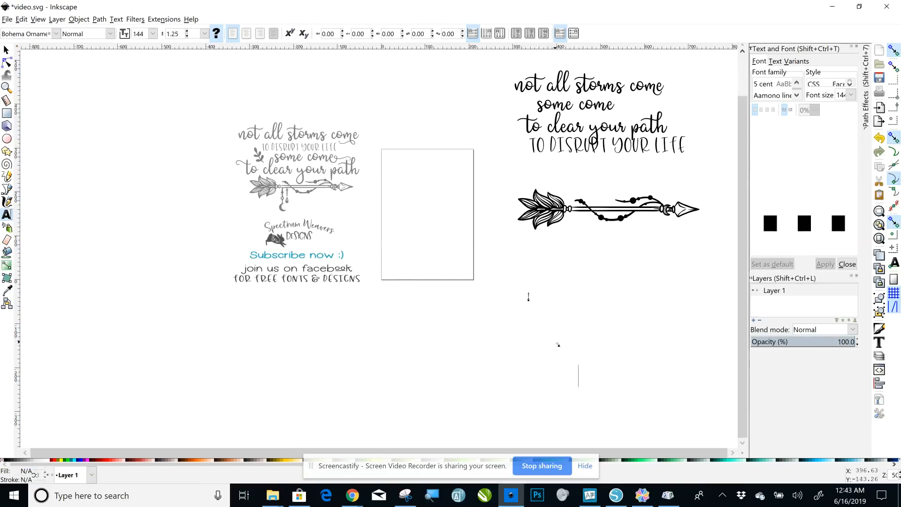
{"action": "right_click", "coordinate": [581, 376]}
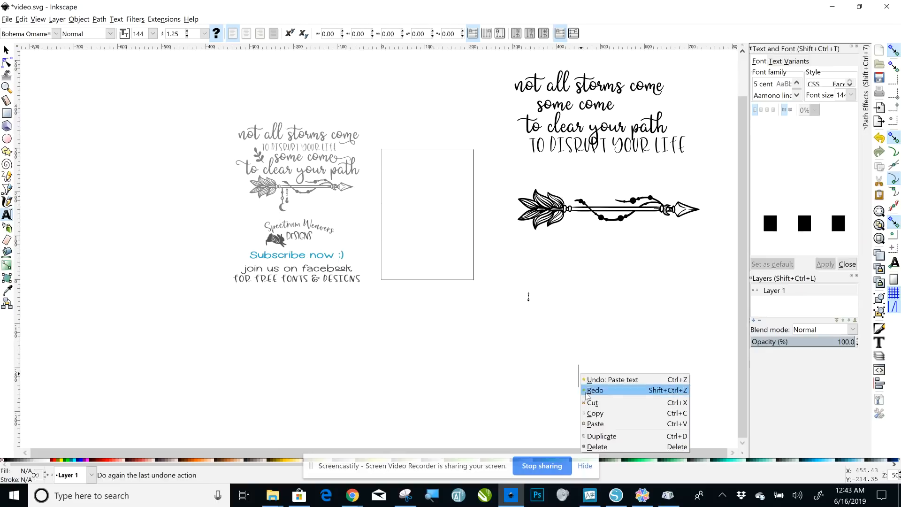
{"action": "left_click", "coordinate": [594, 424]}
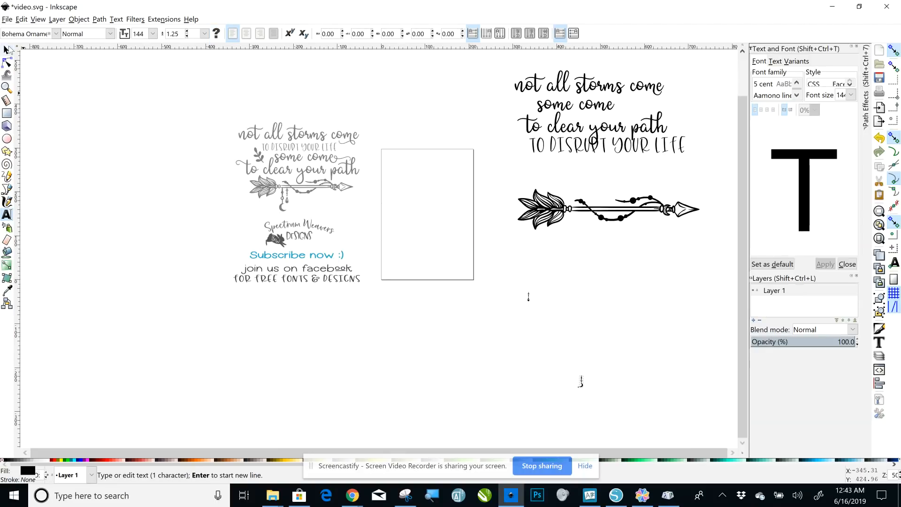
Step: Scale the moon pendant up uniformly to about 28 mm wide and 90 mm high
{"action": "left_click", "coordinate": [6, 49]}
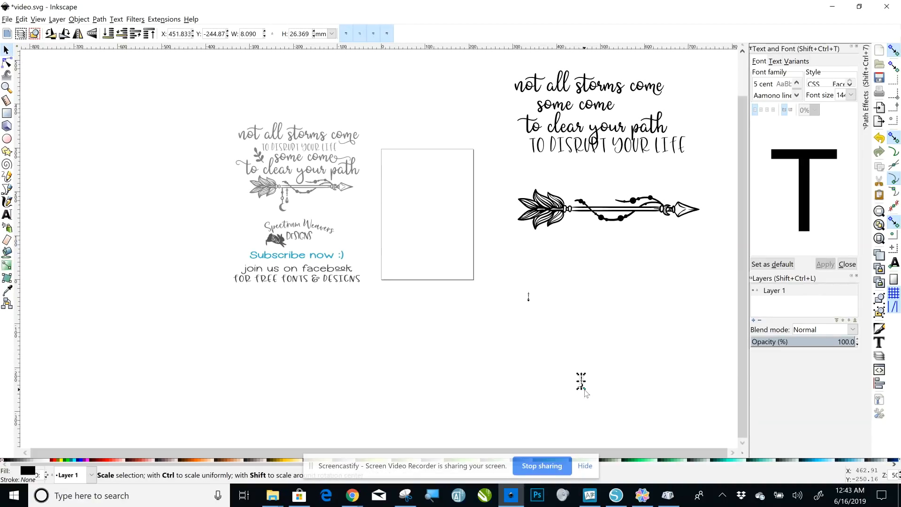
{"action": "key", "text": "ctrl"}
{"action": "left_click_drag", "start_coordinate": [584, 391], "coordinate": [594, 420]}
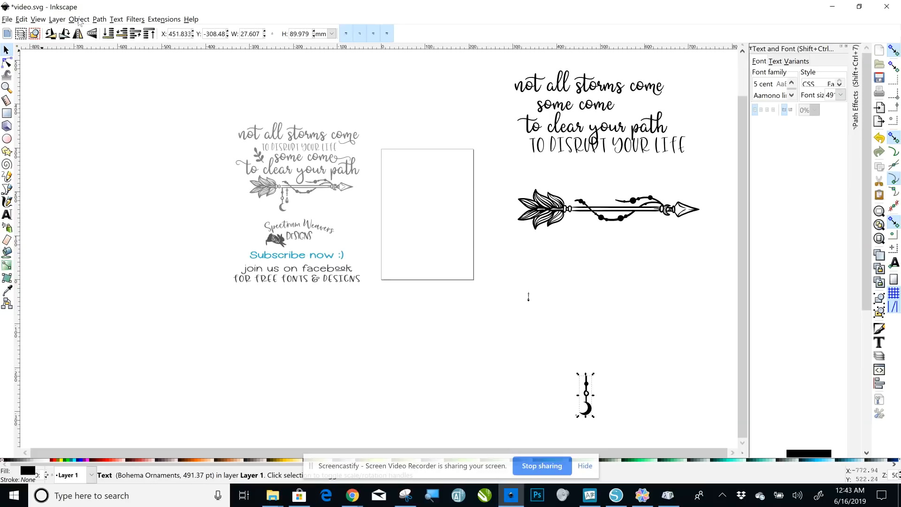
Step: Flip the moon pendant horizontally and move it up to hang from the arrow's shaft, just beside the feathers
{"action": "left_click", "coordinate": [80, 19]}
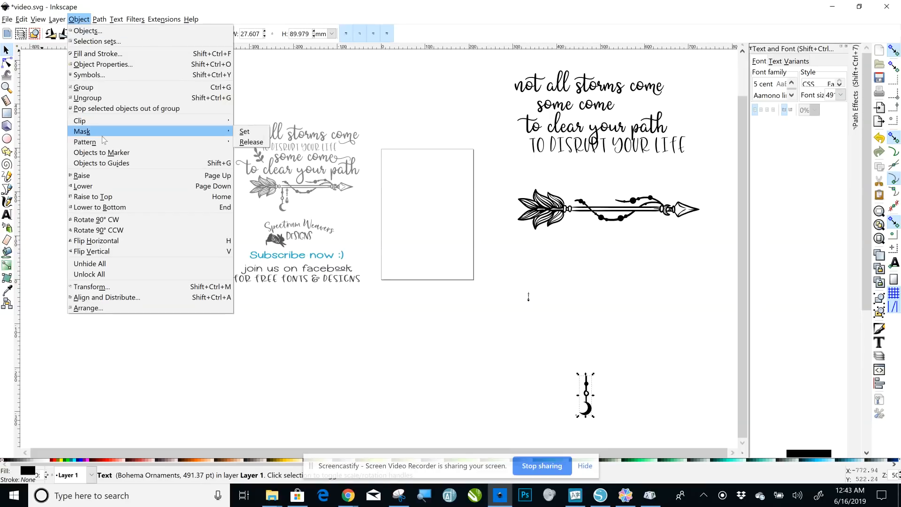
{"action": "left_click", "coordinate": [109, 241]}
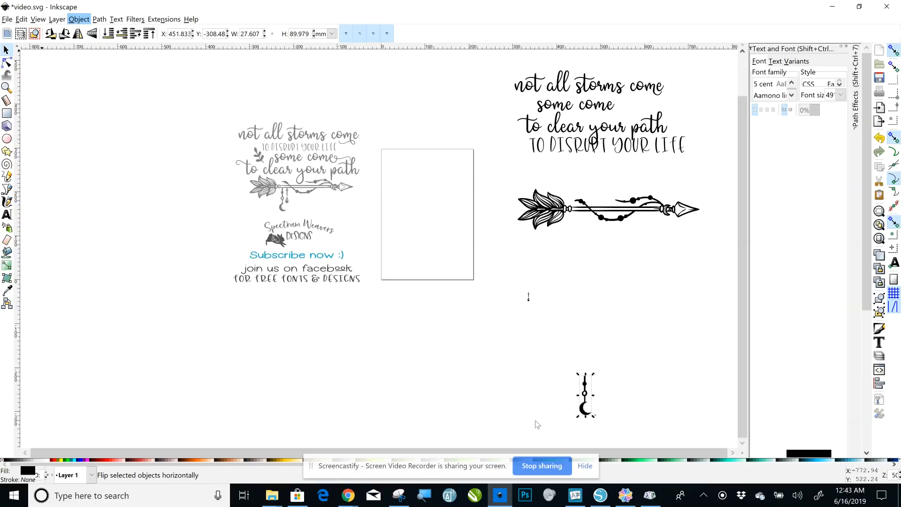
{"action": "left_click_drag", "start_coordinate": [587, 388], "coordinate": [576, 218]}
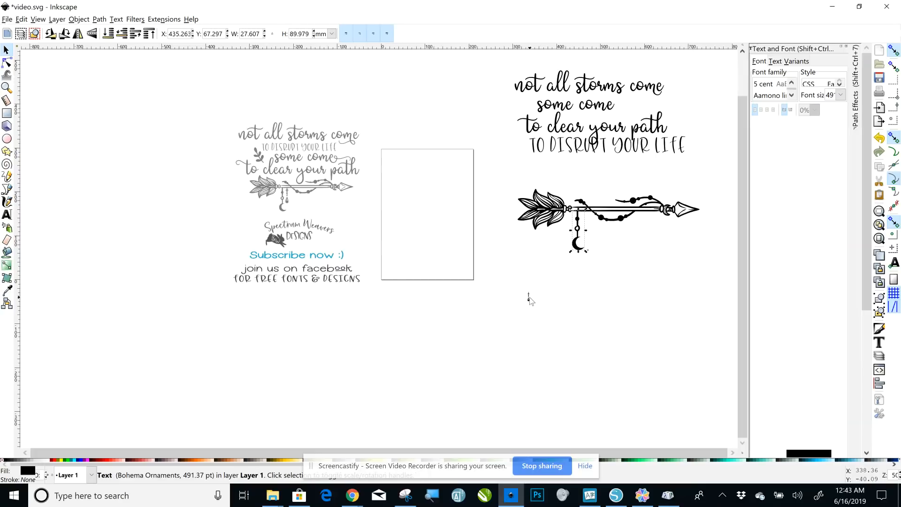
Step: Scale the teardrop pendant below the arrow up uniformly to about 12 mm wide and 66 mm high
{"action": "left_click", "coordinate": [528, 299]}
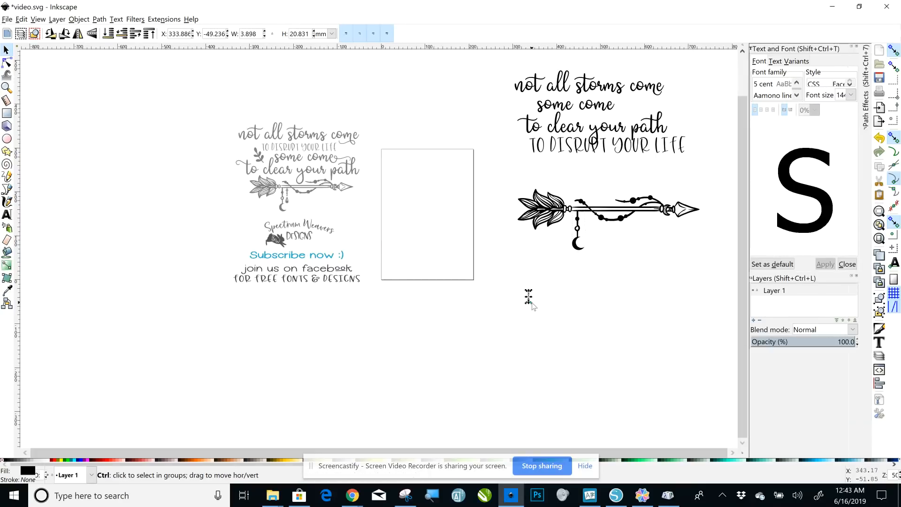
{"action": "left_click_drag", "start_coordinate": [532, 304], "coordinate": [544, 324]}
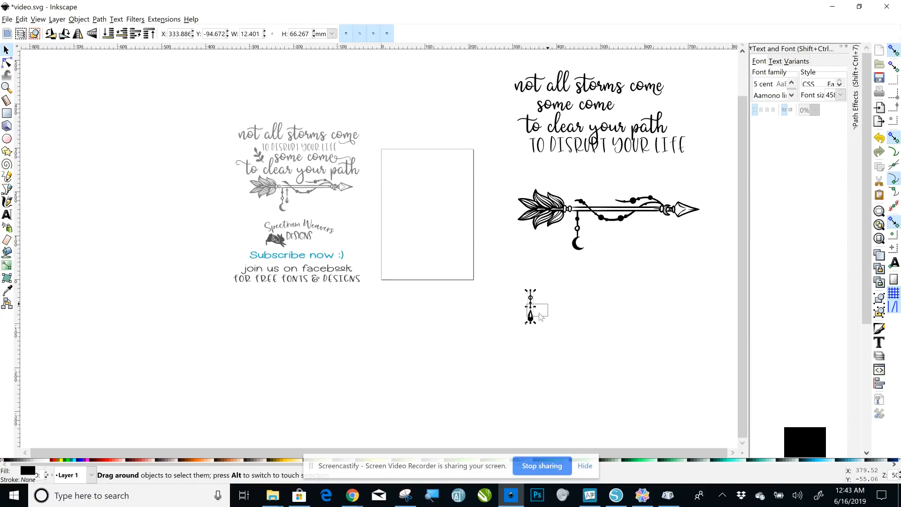
{"action": "left_click", "coordinate": [574, 352]}
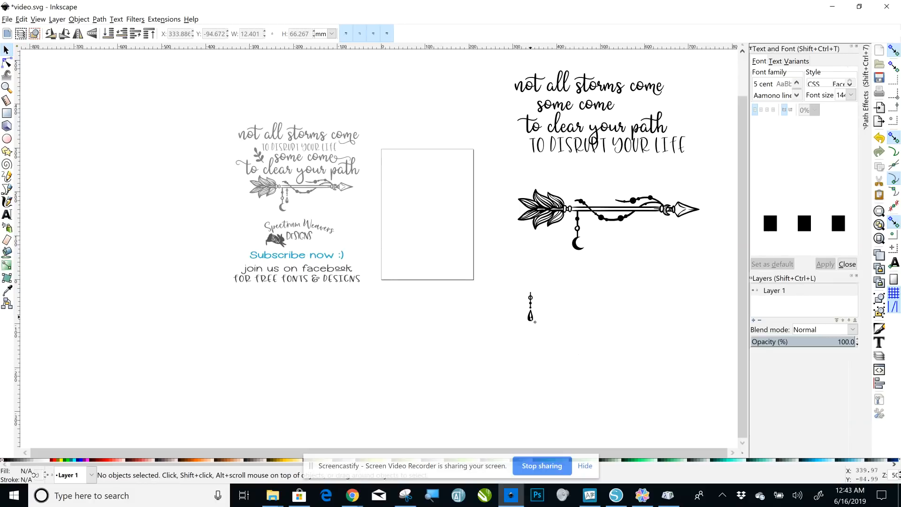
Step: Move the teardrop pendant up to hang from the arrow's shaft, just to the right of the moon pendant
{"action": "left_click_drag", "start_coordinate": [530, 317], "coordinate": [591, 240]}
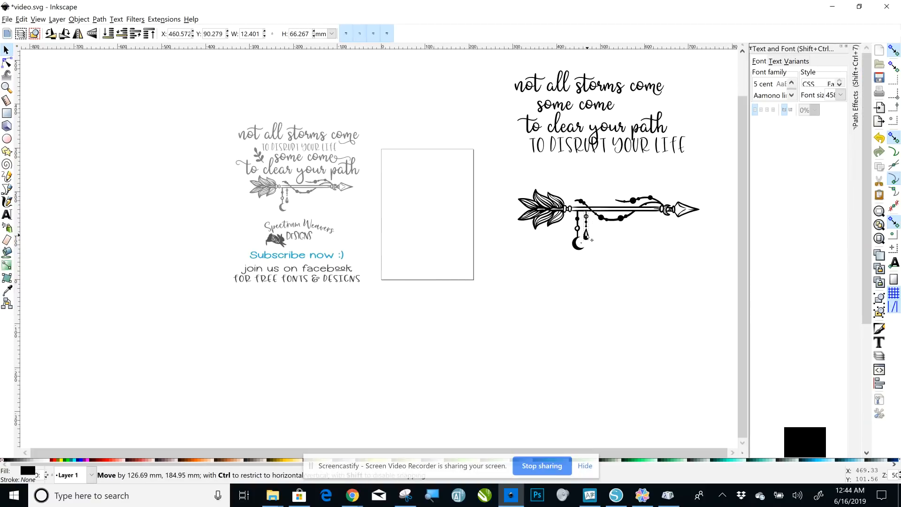
{"action": "left_click_drag", "start_coordinate": [608, 283], "coordinate": [608, 284]}
{"action": "left_click", "coordinate": [562, 291]}
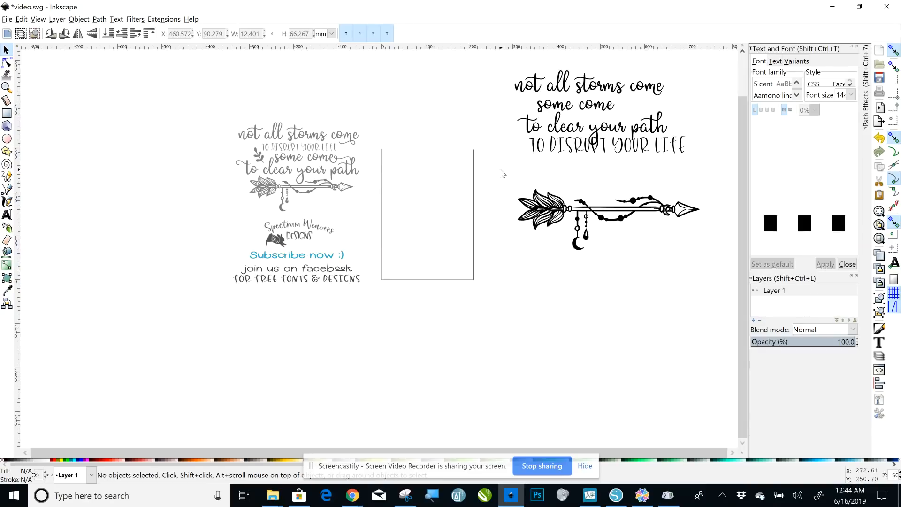
Step: Group the arrow with its moon and teardrop pendants
{"action": "left_click_drag", "start_coordinate": [500, 169], "coordinate": [709, 279]}
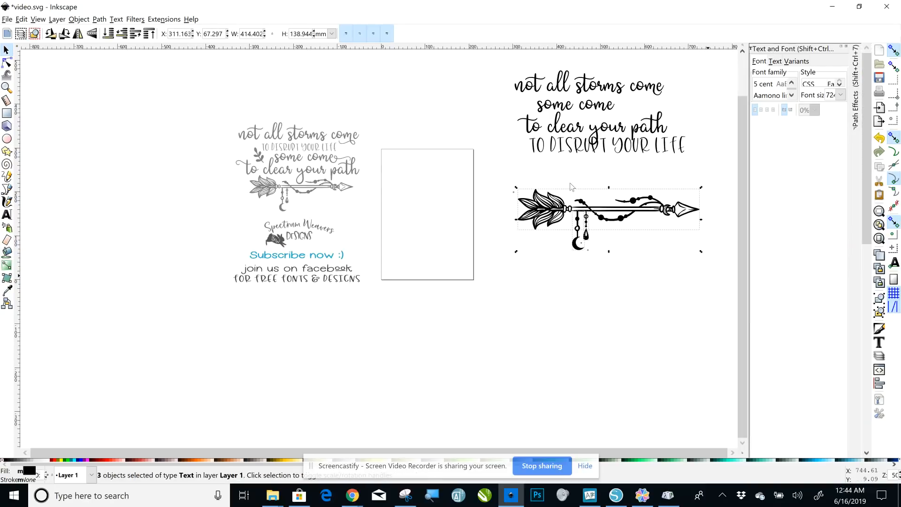
{"action": "left_click", "coordinate": [79, 19]}
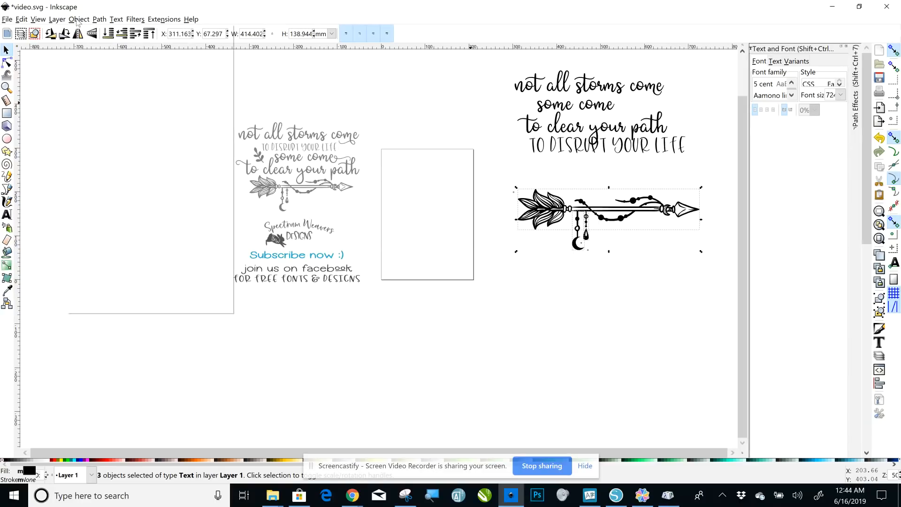
{"action": "left_click", "coordinate": [87, 87]}
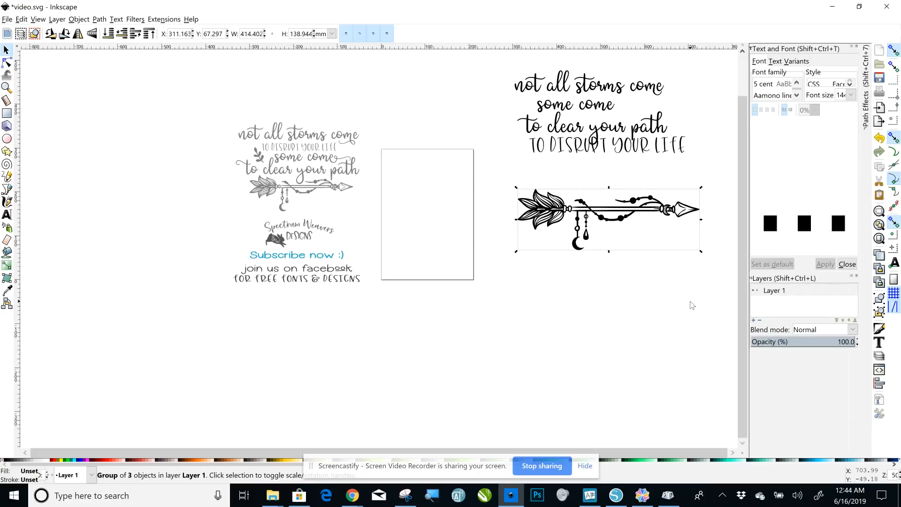
{"action": "left_click", "coordinate": [664, 267]}
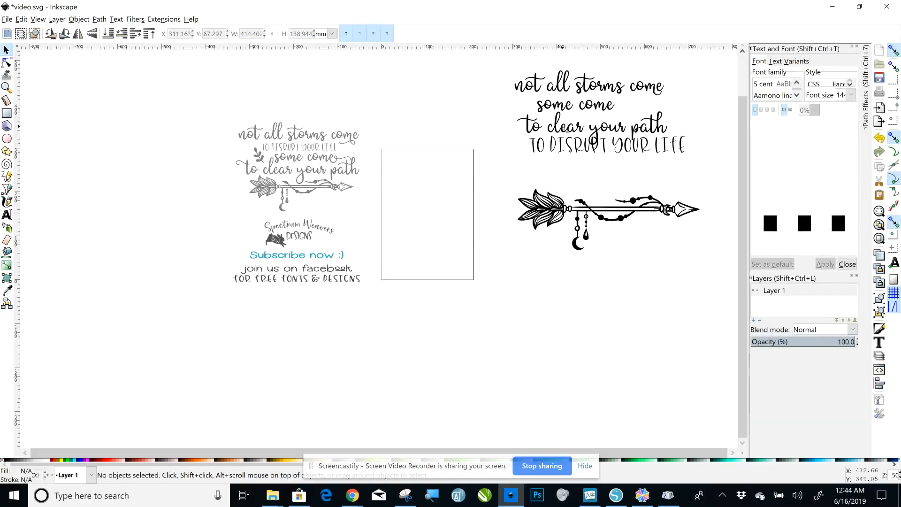
Step: Move "to clear your path" down onto the arrow and scale it up uniformly to about 421 mm wide
{"action": "left_click_drag", "start_coordinate": [606, 152], "coordinate": [592, 194]}
{"action": "left_click_drag", "start_coordinate": [569, 161], "coordinate": [582, 186]}
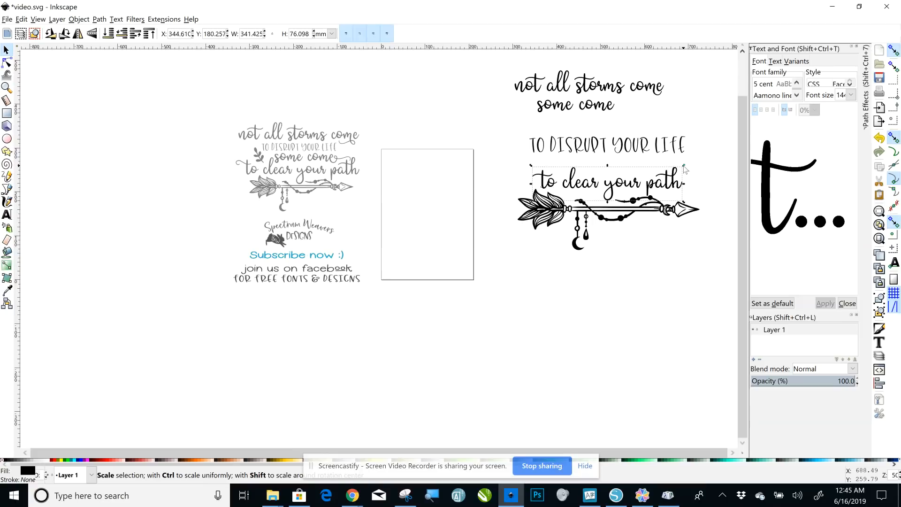
{"action": "key", "text": "ctrl"}
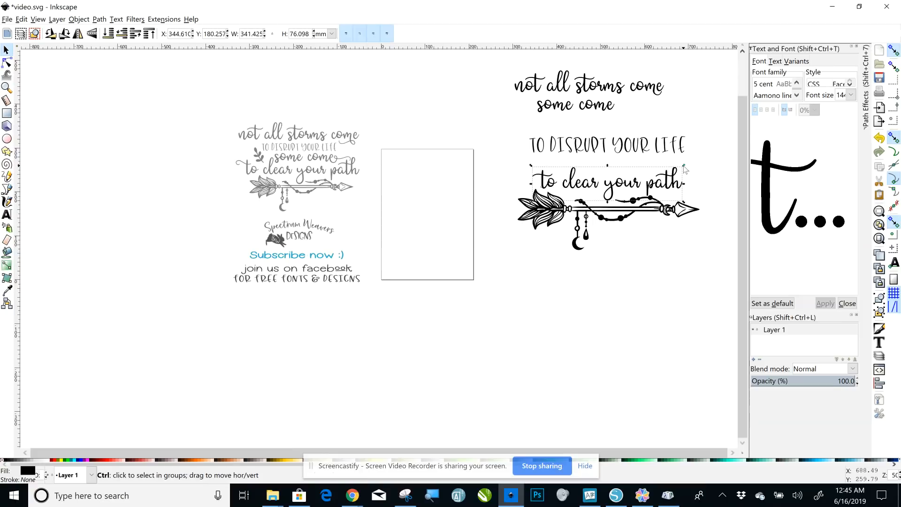
{"action": "left_click_drag", "start_coordinate": [685, 170], "coordinate": [720, 143]}
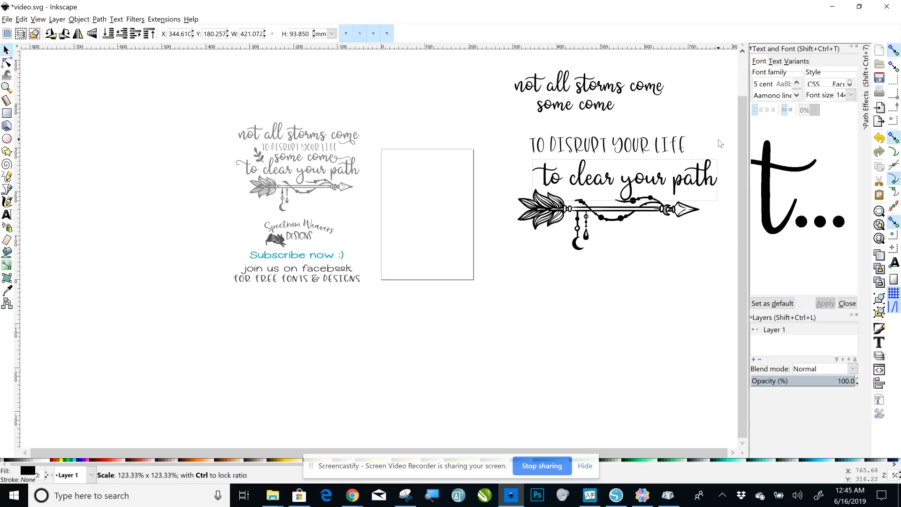
Step: Enlarge "to clear your path" uniformly to about 448 mm wide and position it roughly centred just above the arrow's shaft
{"action": "mouse_move", "coordinate": [633, 180]}
{"action": "left_mouse_down"}
{"action": "mouse_move", "coordinate": [609, 190]}
{"action": "mouse_move", "coordinate": [621, 191]}
{"action": "mouse_move", "coordinate": [617, 185]}
{"action": "left_mouse_up"}
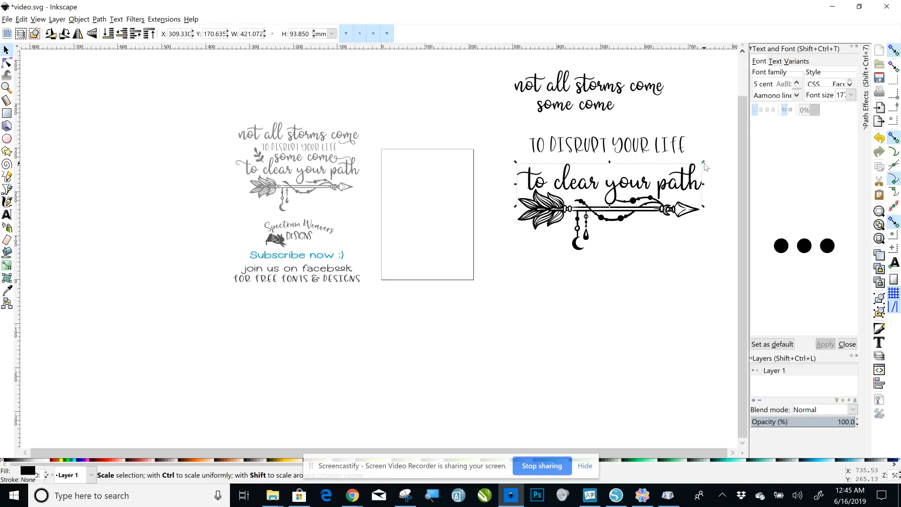
{"action": "left_click_drag", "start_coordinate": [704, 162], "coordinate": [717, 156]}
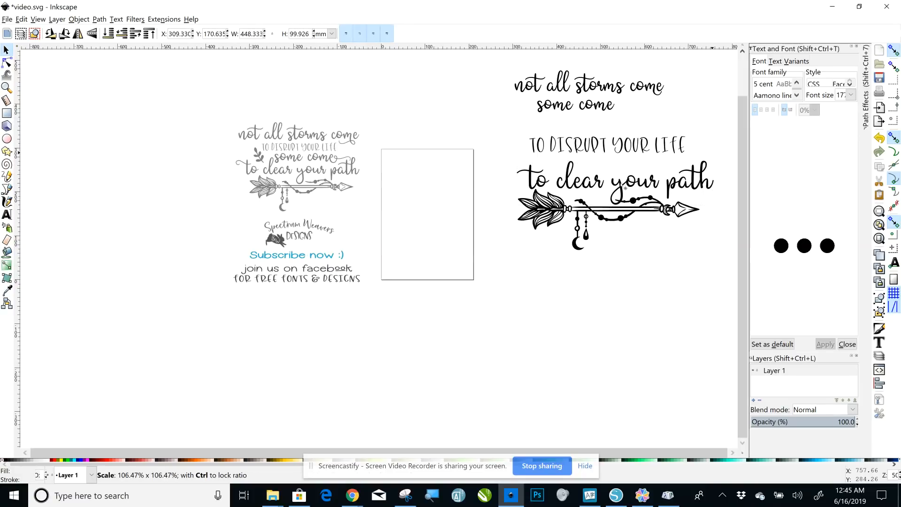
{"action": "mouse_move", "coordinate": [609, 185]}
{"action": "left_mouse_down"}
{"action": "mouse_move", "coordinate": [601, 185]}
{"action": "mouse_move", "coordinate": [609, 185]}
{"action": "left_mouse_up"}
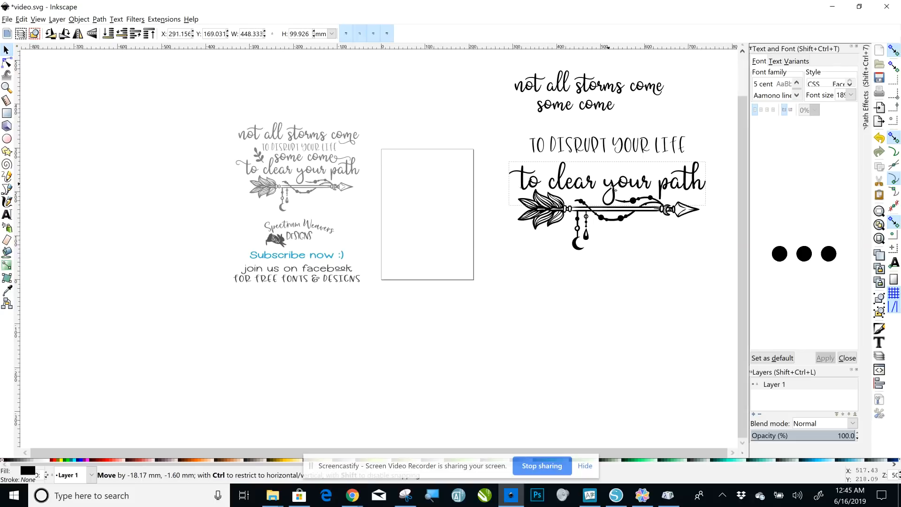
{"action": "left_click", "coordinate": [671, 428]}
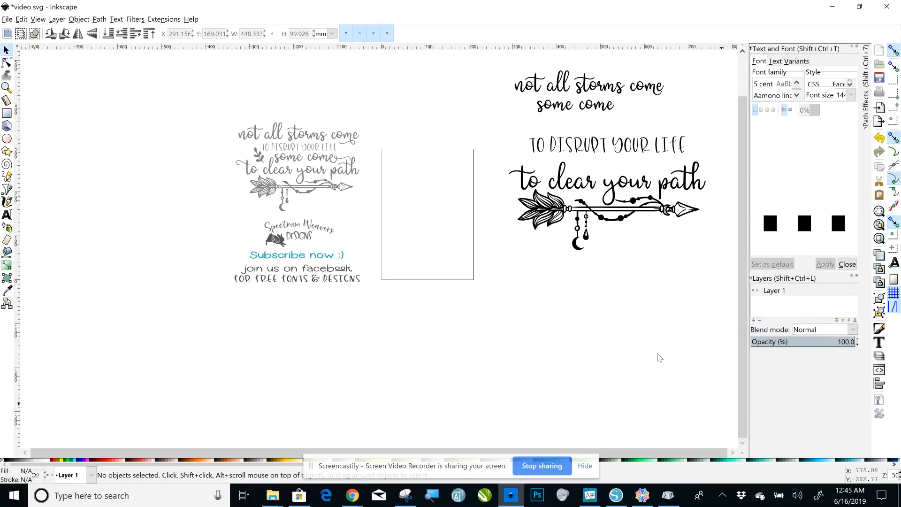
Step: Align "to clear your path" and the arrow group by their centres on a common vertical axis
{"action": "left_click_drag", "start_coordinate": [502, 156], "coordinate": [714, 286]}
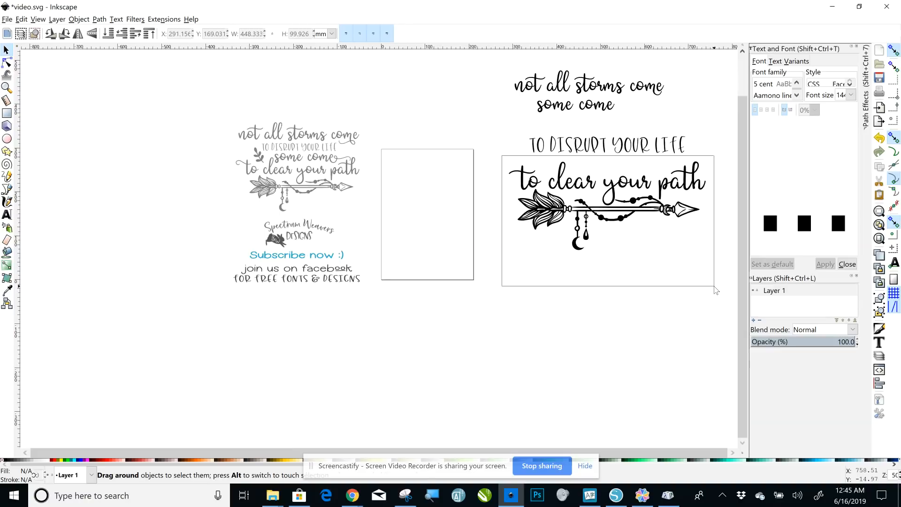
{"action": "left_click_drag", "start_coordinate": [716, 290], "coordinate": [715, 289]}
{"action": "left_click", "coordinate": [503, 161]}
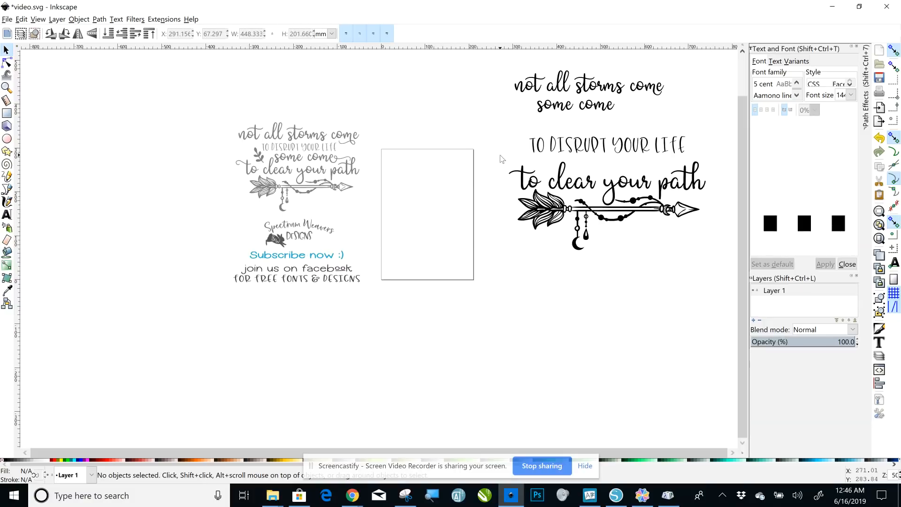
{"action": "left_click_drag", "start_coordinate": [500, 155], "coordinate": [718, 262]}
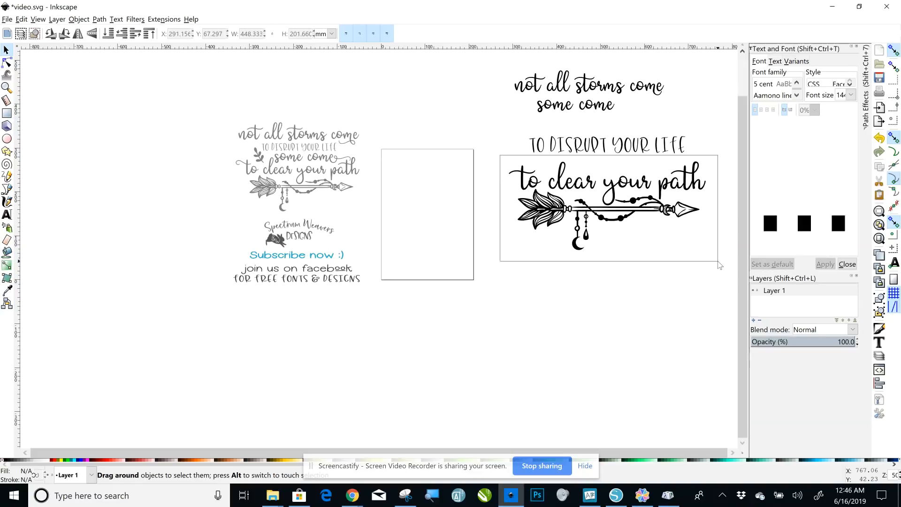
{"action": "left_click_drag", "start_coordinate": [719, 265], "coordinate": [716, 259]}
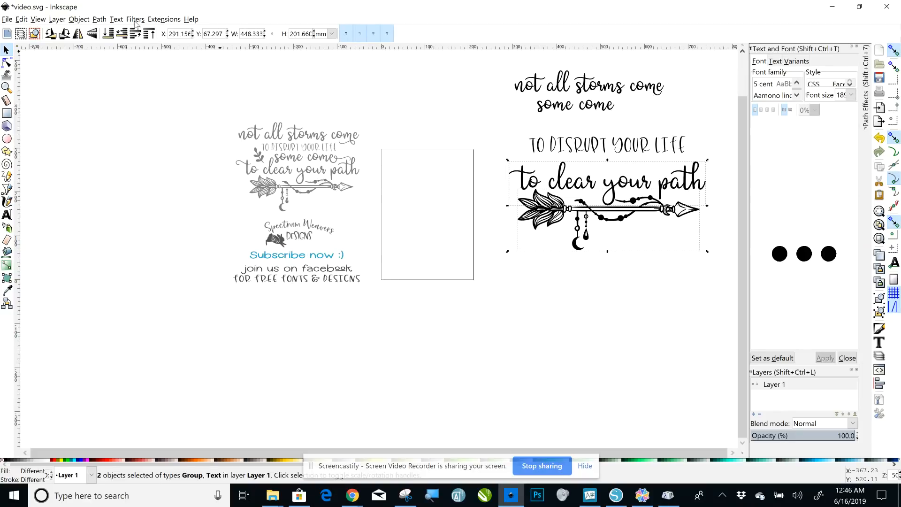
{"action": "left_click", "coordinate": [82, 21]}
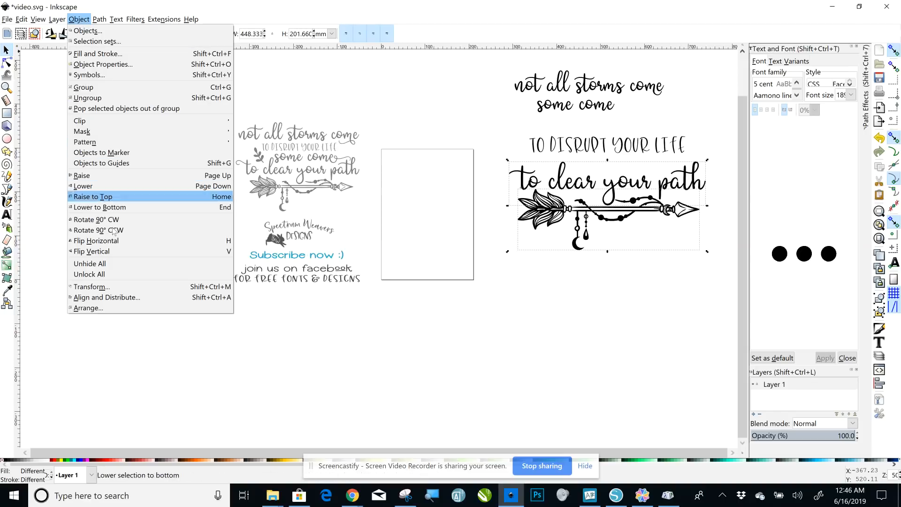
{"action": "left_click", "coordinate": [123, 297]}
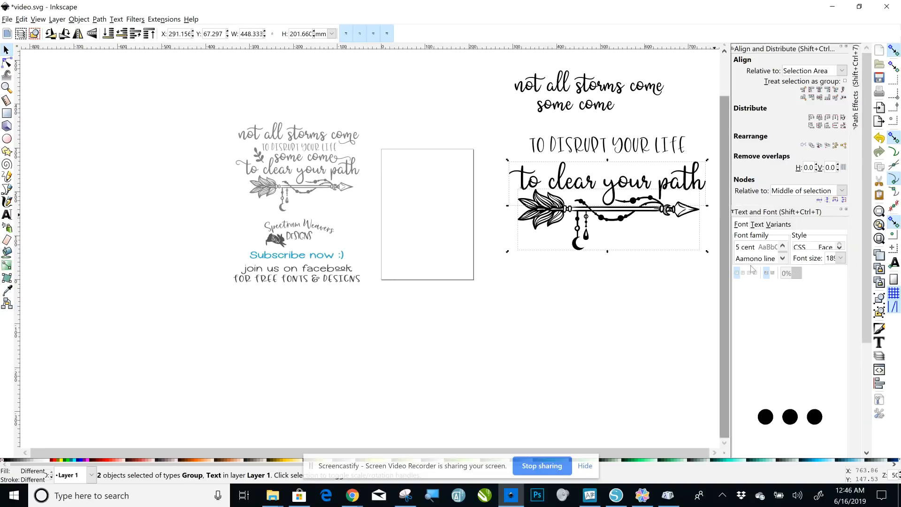
{"action": "left_click", "coordinate": [819, 90]}
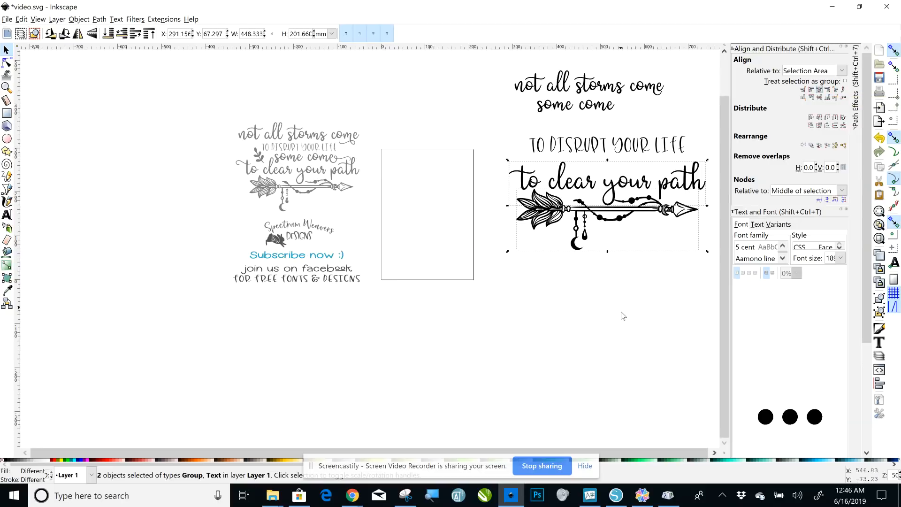
{"action": "left_click", "coordinate": [662, 299]}
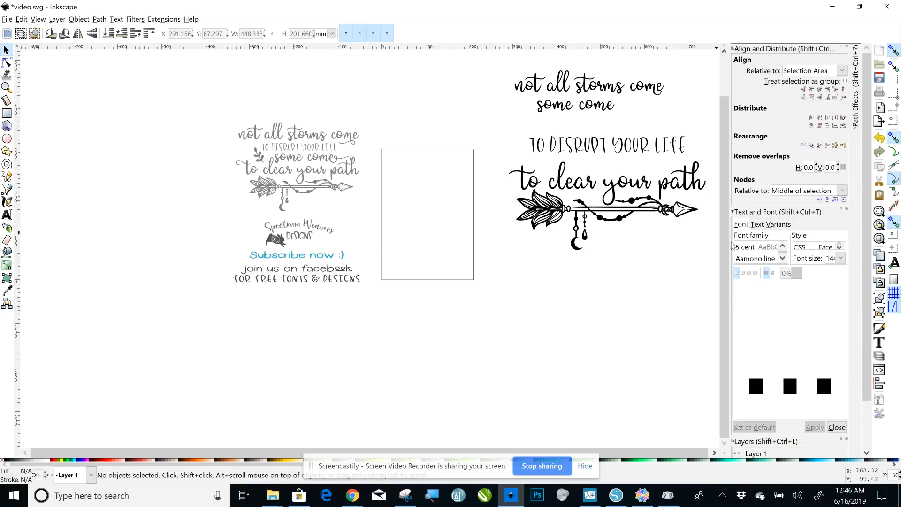
Step: Nudge "to clear your path" slightly left, to an X position of about 288 mm
{"action": "left_click", "coordinate": [629, 189]}
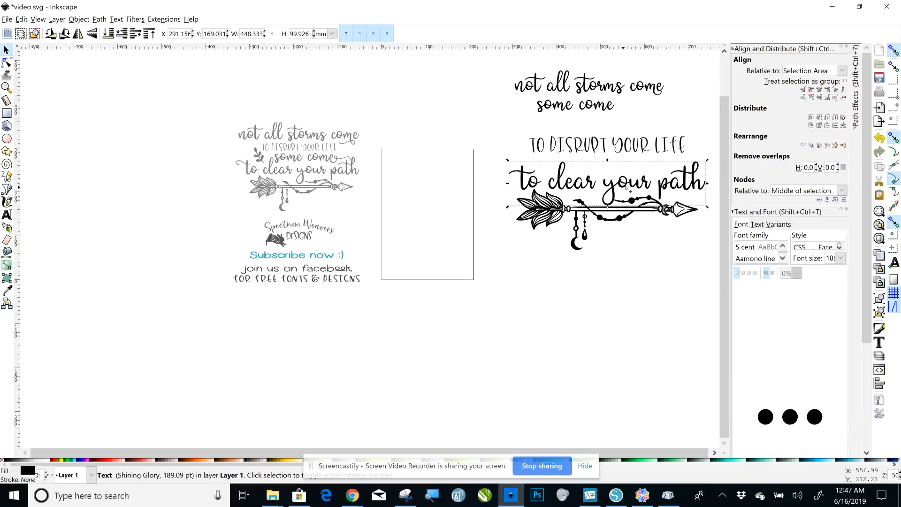
{"action": "key", "text": "Left"}
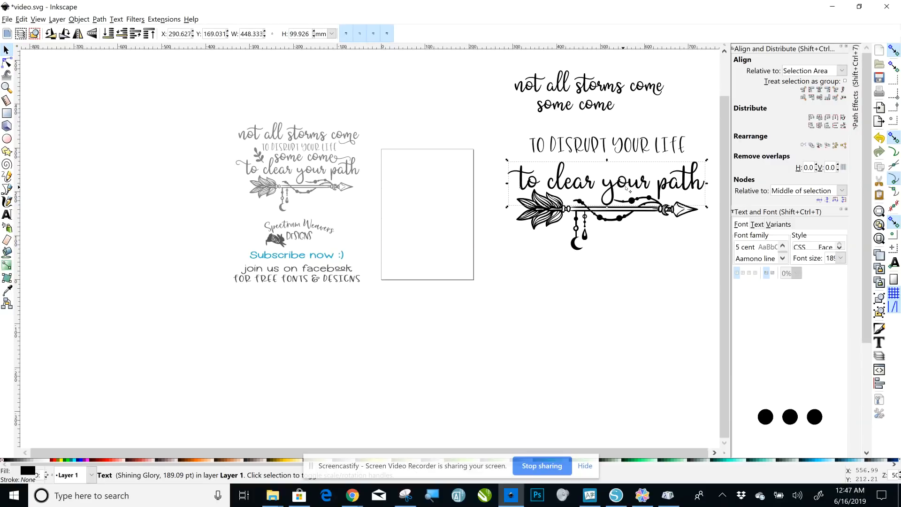
{"action": "key", "text": "Left"}
{"action": "key", "text": "Left"}
{"action": "key", "text": "Left"}
{"action": "key", "text": "Left"}
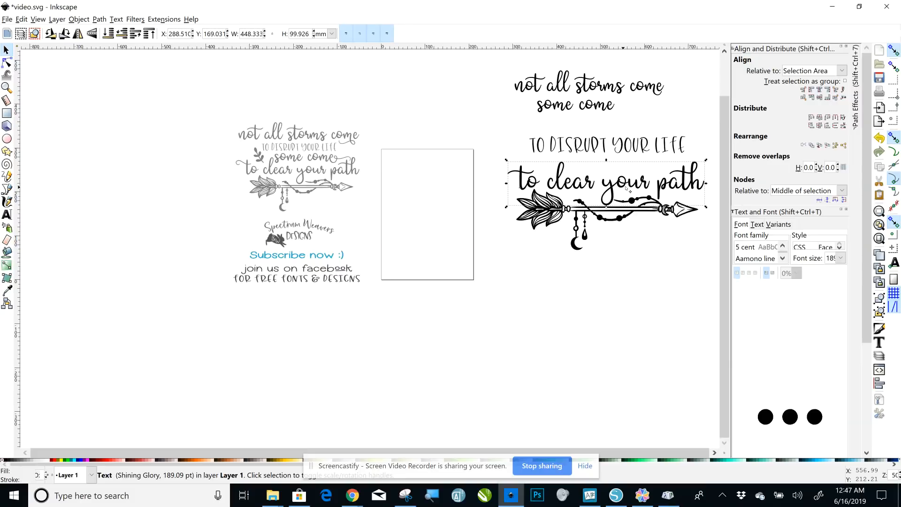
{"action": "key", "text": "Left"}
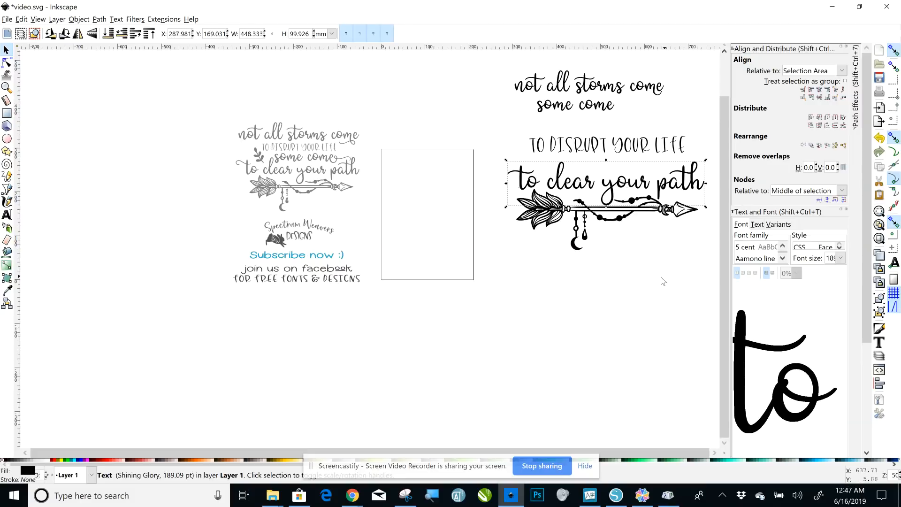
Step: Group "to clear your path" with the arrow and pendants group
{"action": "left_click", "coordinate": [489, 165]}
{"action": "left_click_drag", "start_coordinate": [516, 193], "coordinate": [713, 281]}
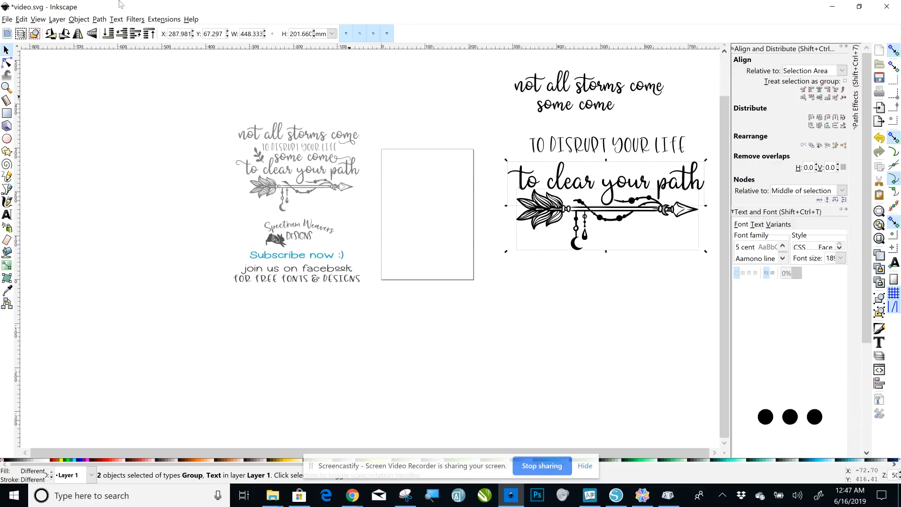
{"action": "left_click", "coordinate": [79, 19]}
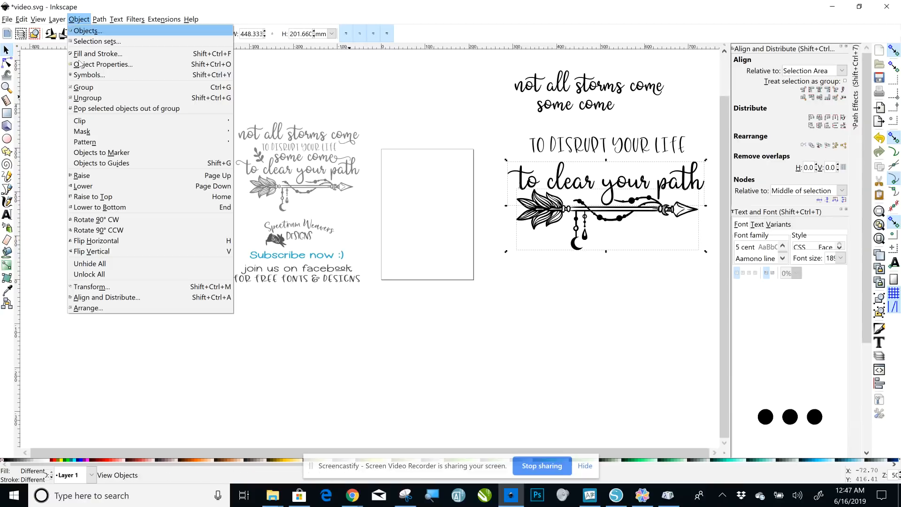
{"action": "left_click", "coordinate": [84, 89]}
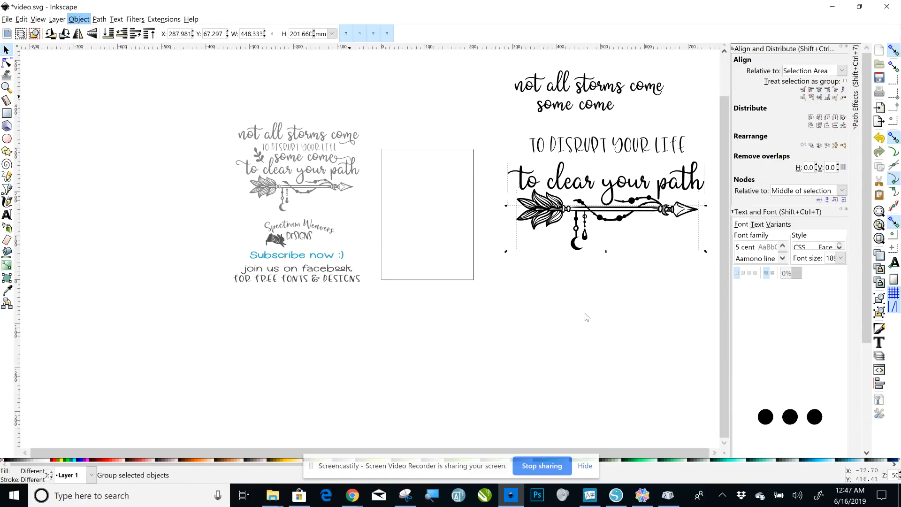
Step: Move "TO DISRUPT YOUR LIFE" aside above the page and place "some come" just above "to clear your path"
{"action": "left_click", "coordinate": [587, 143]}
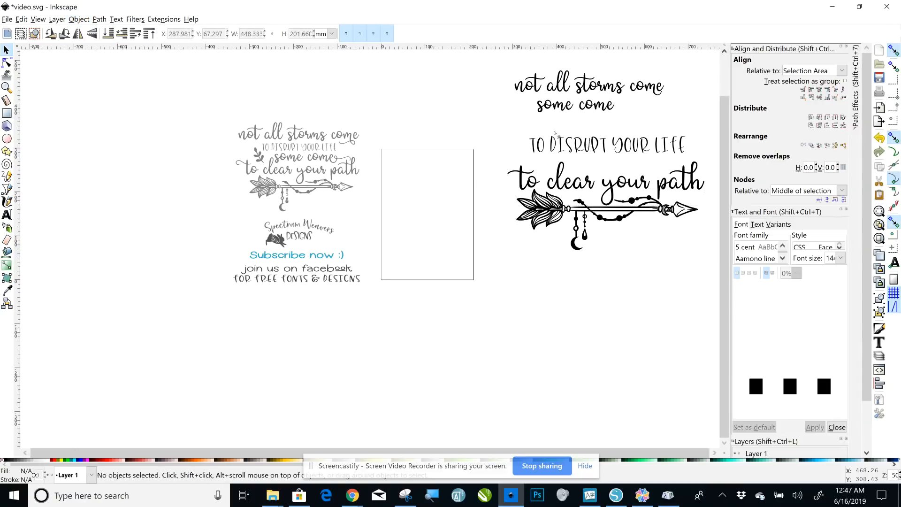
{"action": "left_click_drag", "start_coordinate": [584, 142], "coordinate": [475, 117]}
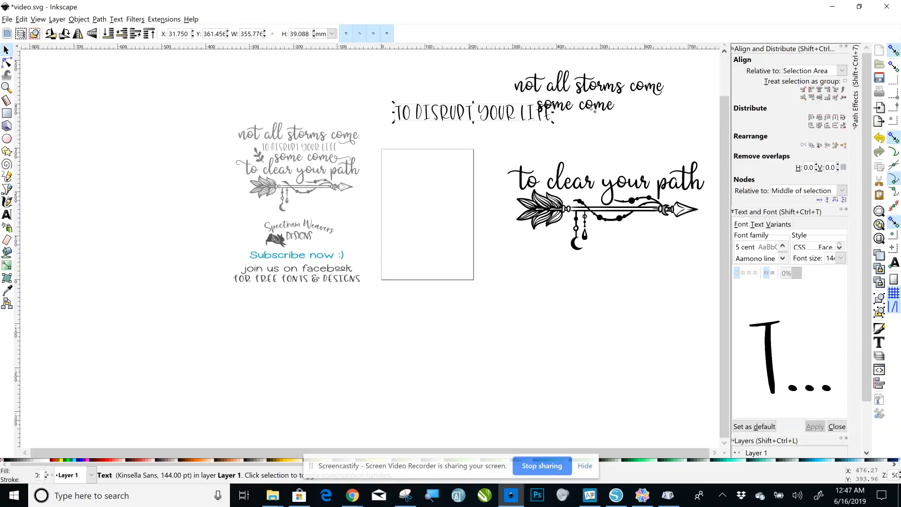
{"action": "left_click", "coordinate": [652, 156]}
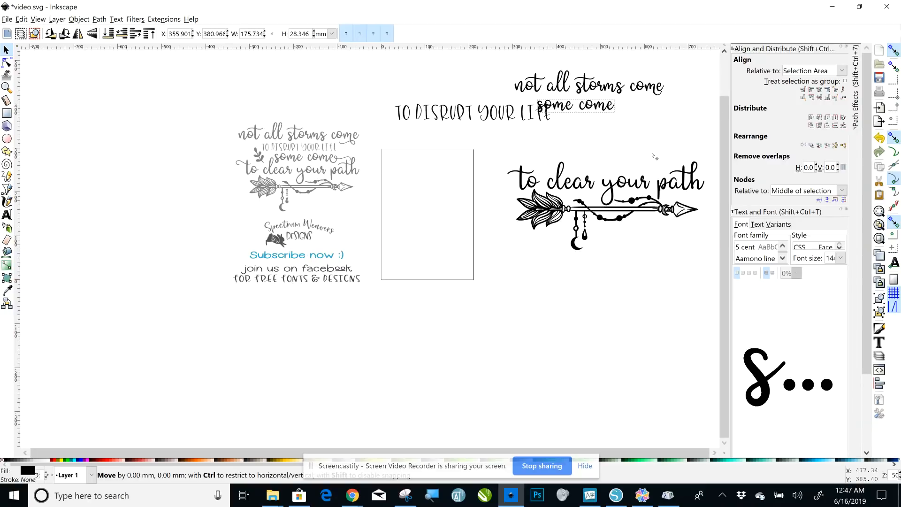
{"action": "left_click_drag", "start_coordinate": [652, 156], "coordinate": [590, 92]}
{"action": "left_click_drag", "start_coordinate": [639, 147], "coordinate": [626, 169]}
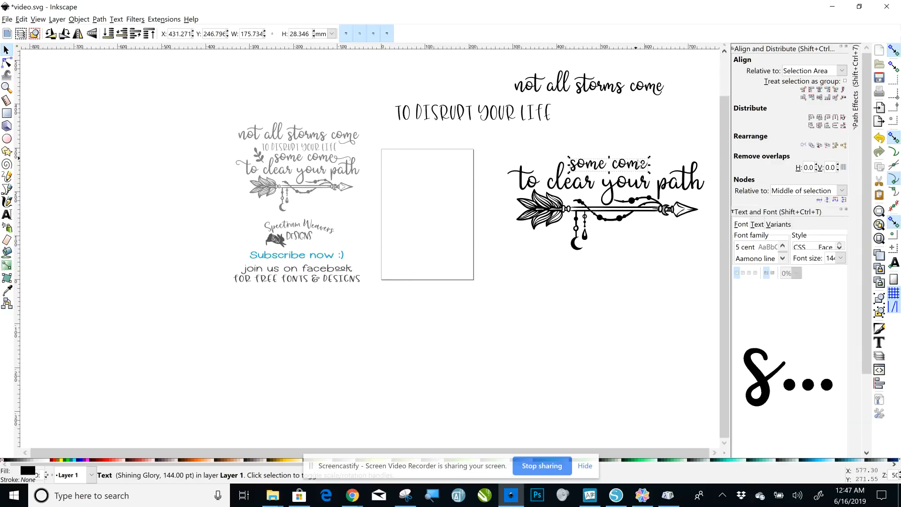
Step: Enlarge "some come" proportionally to about 225 mm wide above "to clear your path"
{"action": "key", "text": "ctrl"}
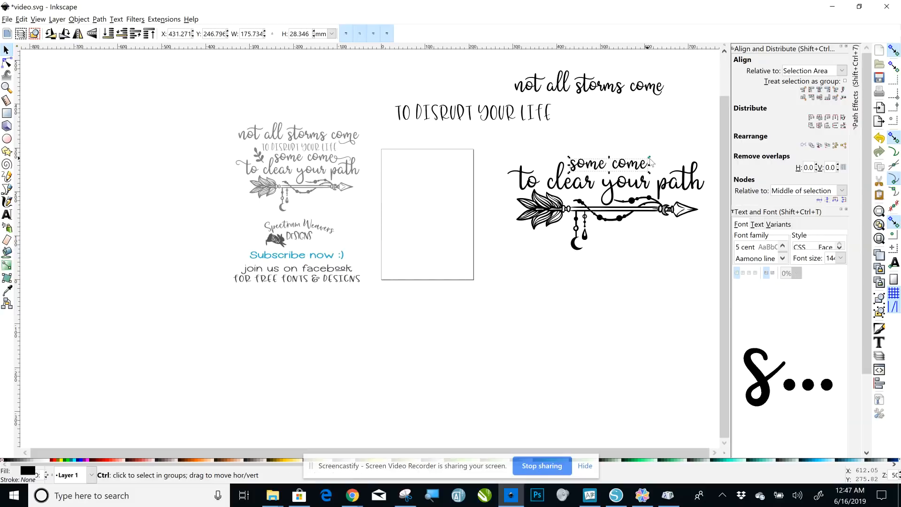
{"action": "mouse_move", "coordinate": [649, 160]}
{"action": "left_mouse_down"}
{"action": "mouse_move", "coordinate": [675, 142]}
{"action": "mouse_move", "coordinate": [669, 153]}
{"action": "left_mouse_up"}
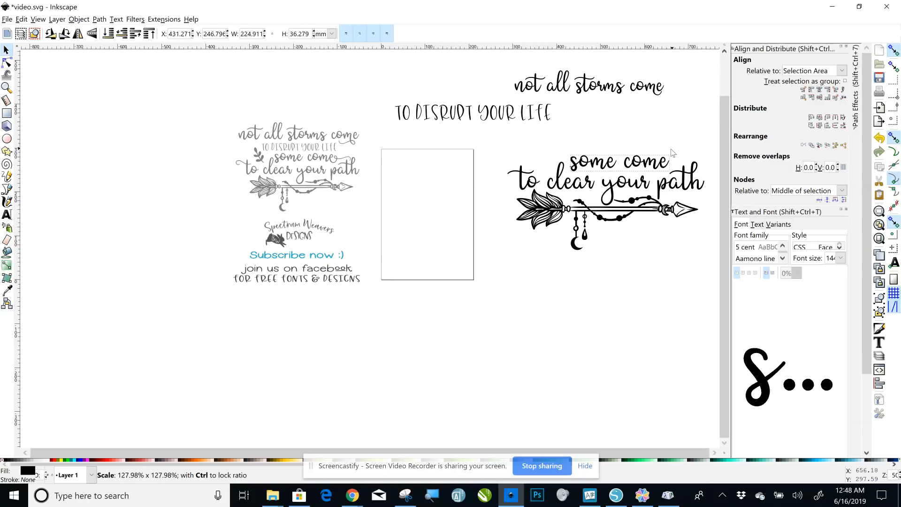
{"action": "left_click", "coordinate": [694, 233]}
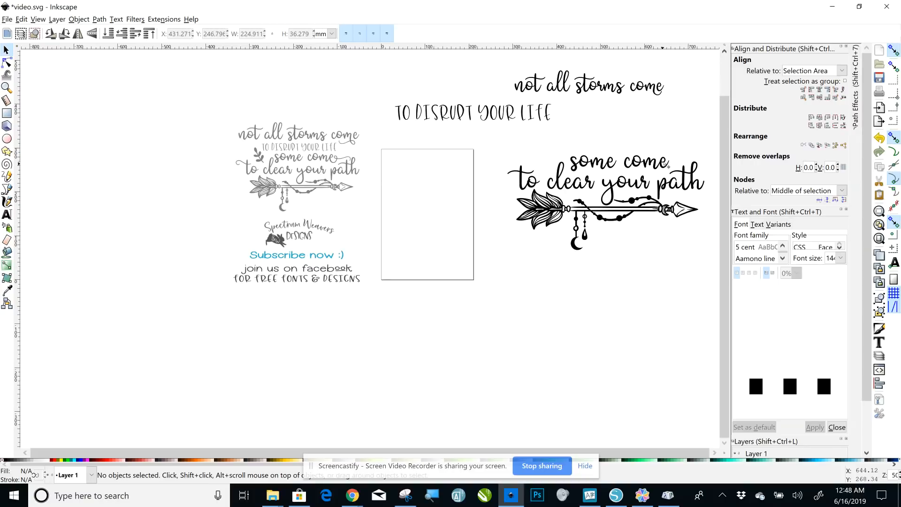
Step: Put "some come" into text editing, then switch to UI Character Map and copy Shining Glory's swash "e" glyph, E085
{"action": "left_click", "coordinate": [669, 166]}
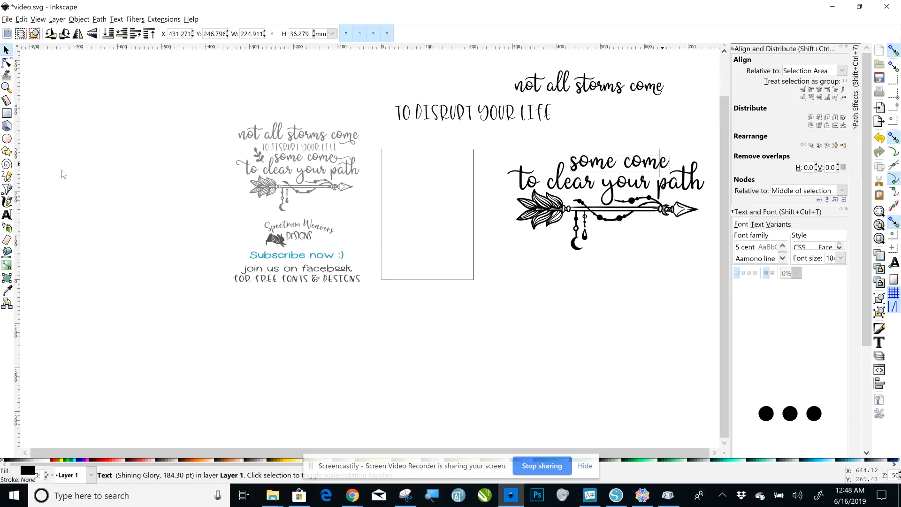
{"action": "key", "text": "t"}
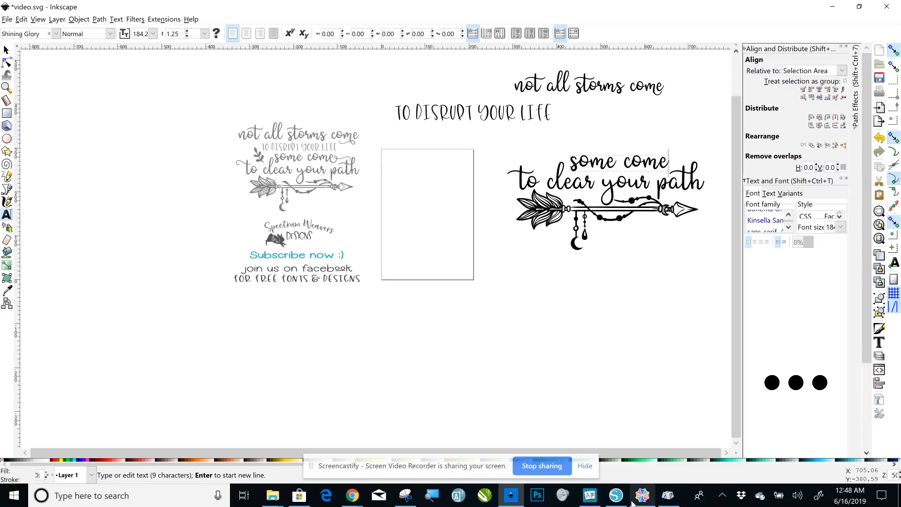
{"action": "left_click", "coordinate": [591, 502]}
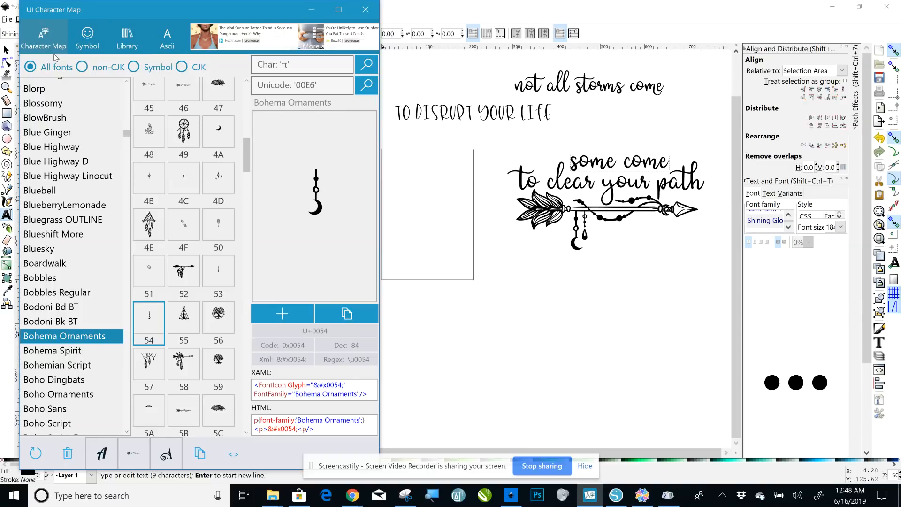
{"action": "left_click_drag", "start_coordinate": [129, 139], "coordinate": [135, 220]}
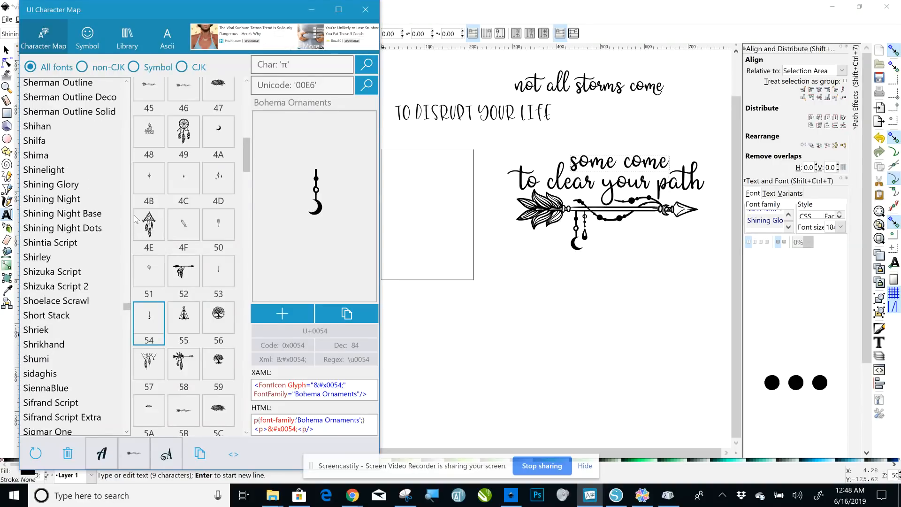
{"action": "left_click", "coordinate": [73, 185]}
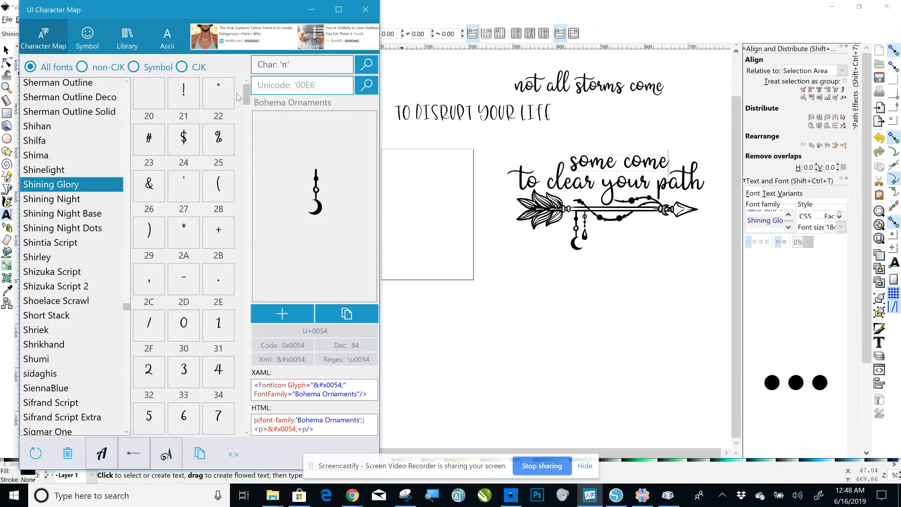
{"action": "left_click_drag", "start_coordinate": [249, 98], "coordinate": [291, 353]}
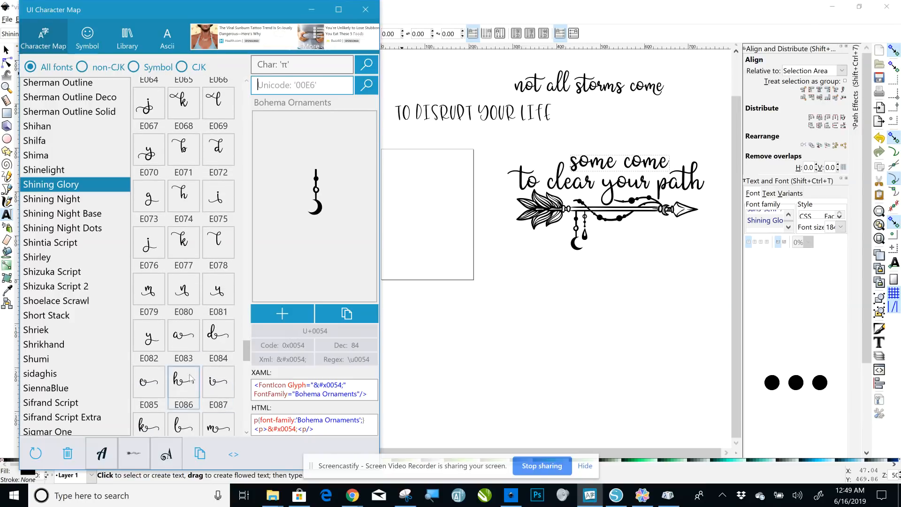
{"action": "left_click", "coordinate": [144, 379]}
{"action": "left_click", "coordinate": [362, 318]}
{"action": "left_click", "coordinate": [311, 8]}
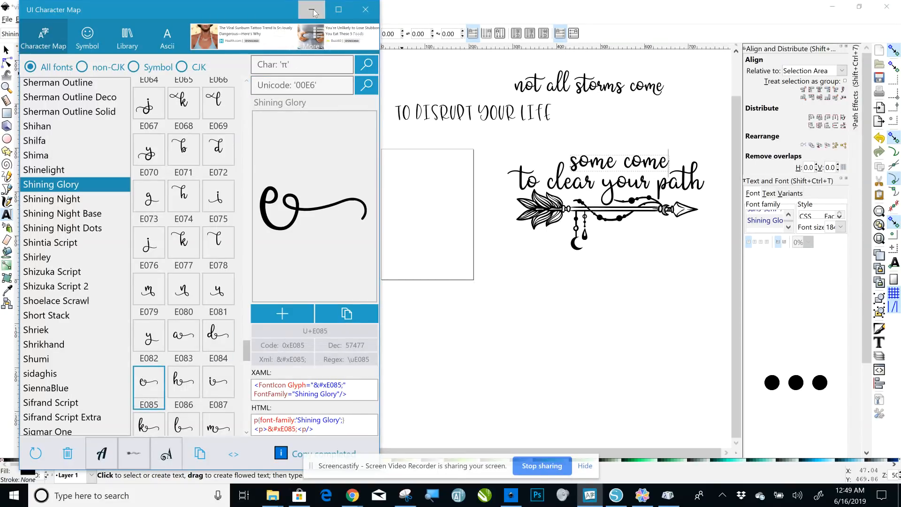
Step: Replace the final "e" of "some come" with the copied swash glyph
{"action": "key", "text": "BackSpace"}
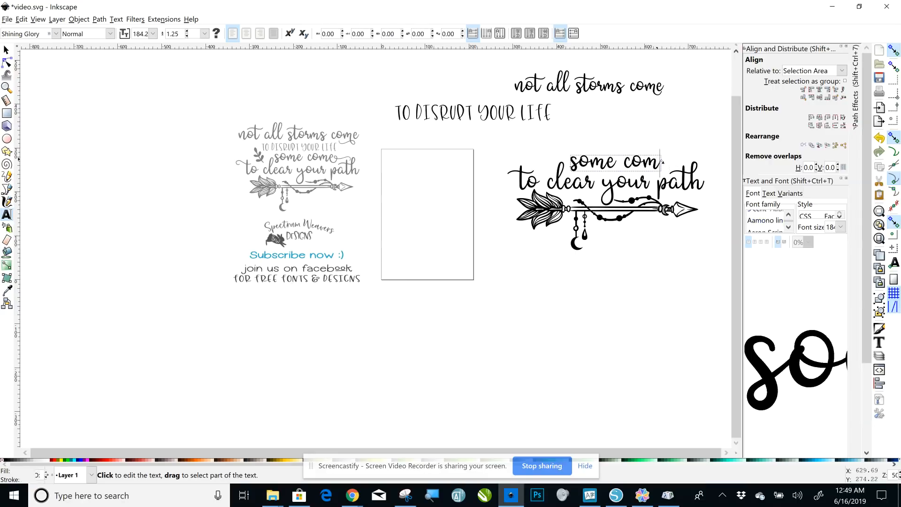
{"action": "right_click", "coordinate": [662, 161]}
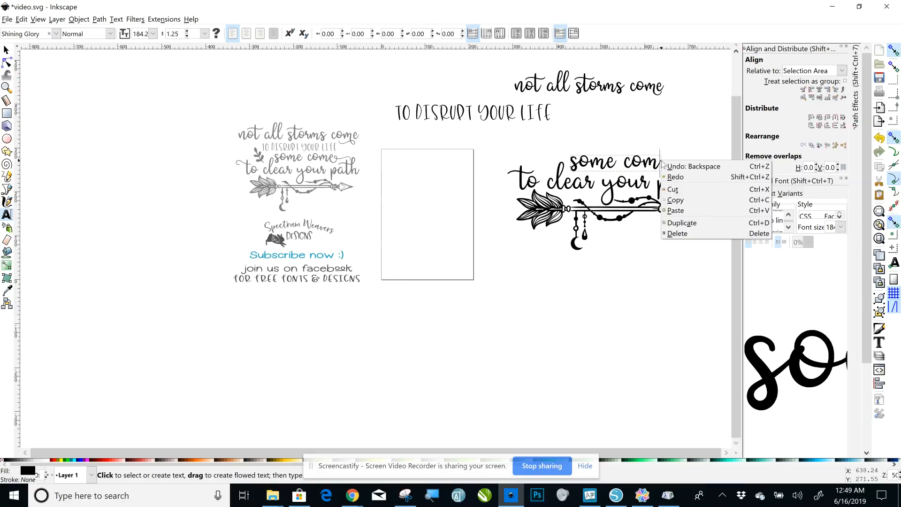
{"action": "left_click", "coordinate": [671, 209]}
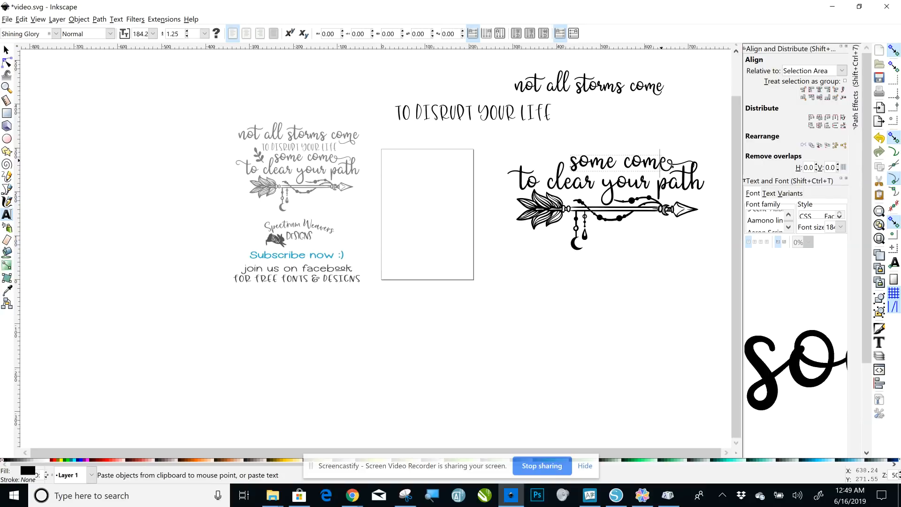
{"action": "left_click", "coordinate": [7, 49]}
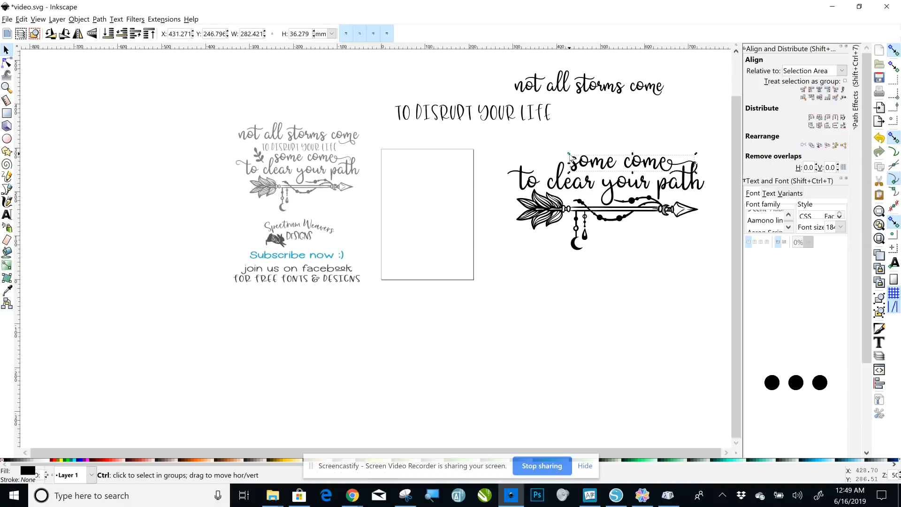
Step: Resize "some come" proportionally to about 275 mm wide, keeping it just above "to clear your path"
{"action": "left_click_drag", "start_coordinate": [570, 155], "coordinate": [573, 159]}
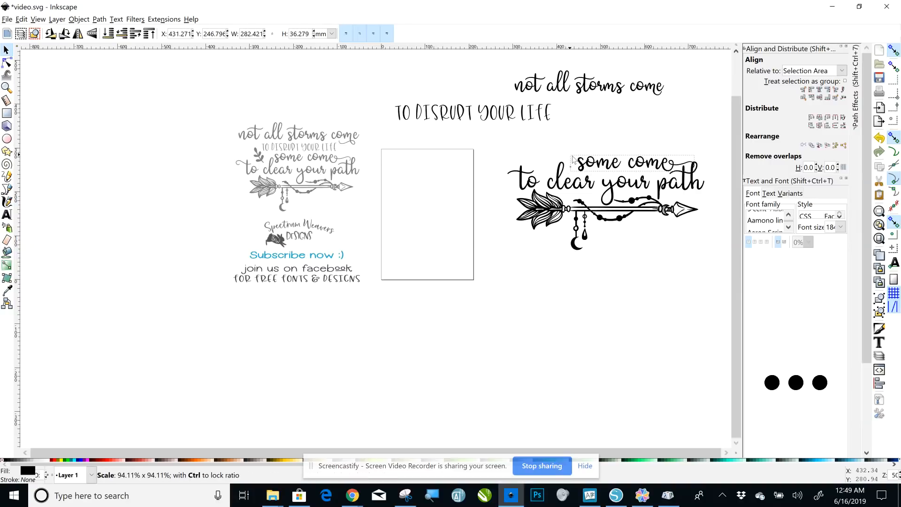
{"action": "mouse_move", "coordinate": [635, 163]}
{"action": "left_mouse_down"}
{"action": "mouse_move", "coordinate": [625, 164]}
{"action": "mouse_move", "coordinate": [634, 167]}
{"action": "left_mouse_up"}
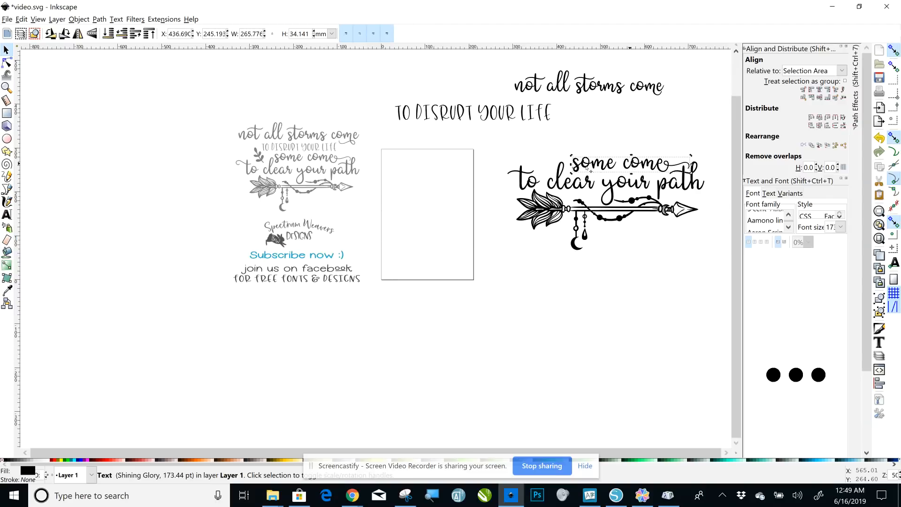
{"action": "key", "text": "Escape"}
{"action": "left_click", "coordinate": [570, 164]}
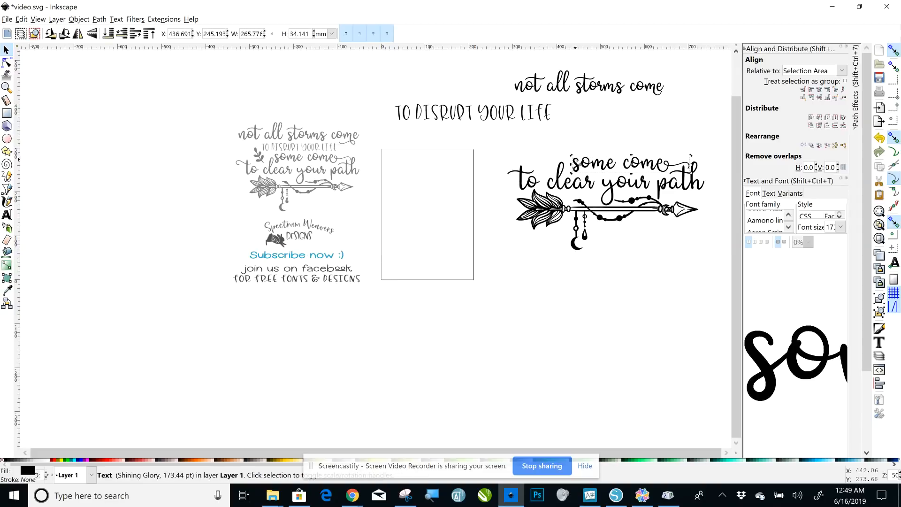
{"action": "key", "text": "ctrl"}
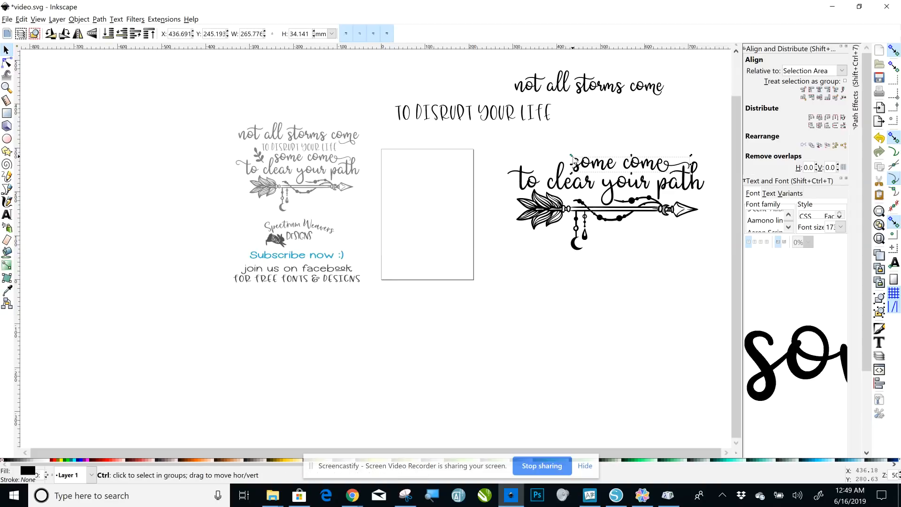
{"action": "left_click_drag", "start_coordinate": [570, 155], "coordinate": [566, 156]}
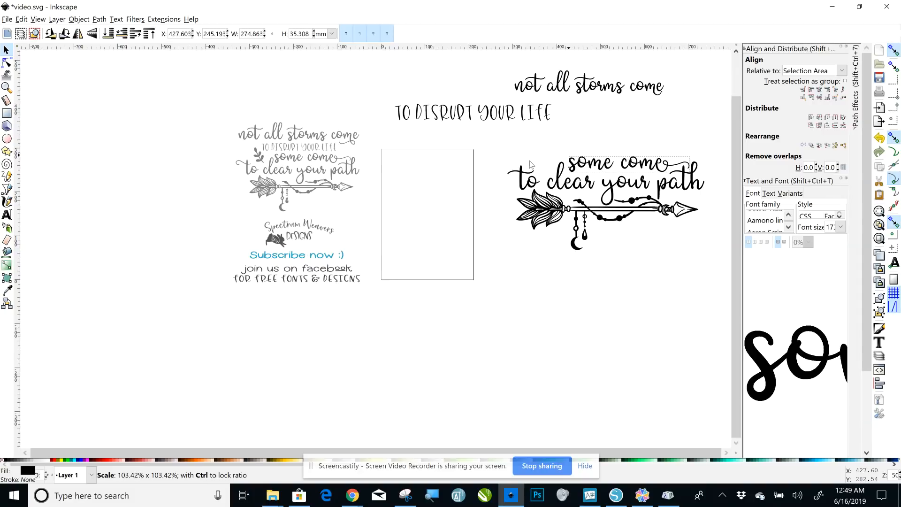
{"action": "left_click", "coordinate": [627, 324]}
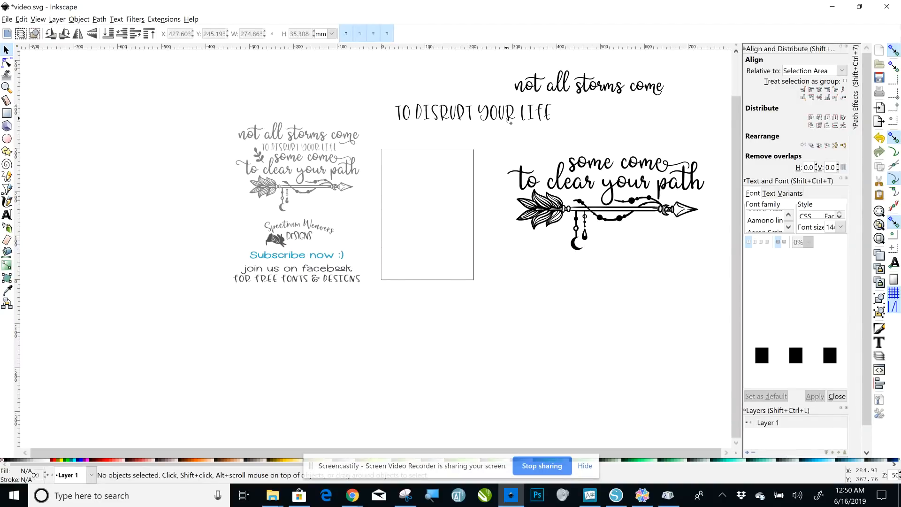
Step: Place "TO DISRUPT YOUR LIFE" just above "some come", scaled proportionally to about 297 mm wide
{"action": "left_click_drag", "start_coordinate": [539, 124], "coordinate": [645, 150]}
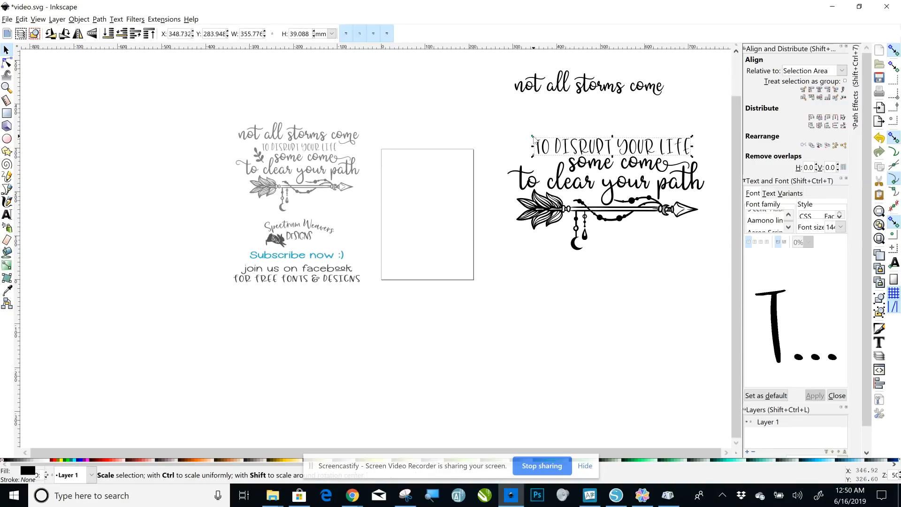
{"action": "key", "text": "ctrl"}
{"action": "mouse_move", "coordinate": [534, 139]}
{"action": "left_mouse_down"}
{"action": "mouse_move", "coordinate": [548, 150]}
{"action": "mouse_move", "coordinate": [530, 137]}
{"action": "mouse_move", "coordinate": [540, 145]}
{"action": "left_mouse_up"}
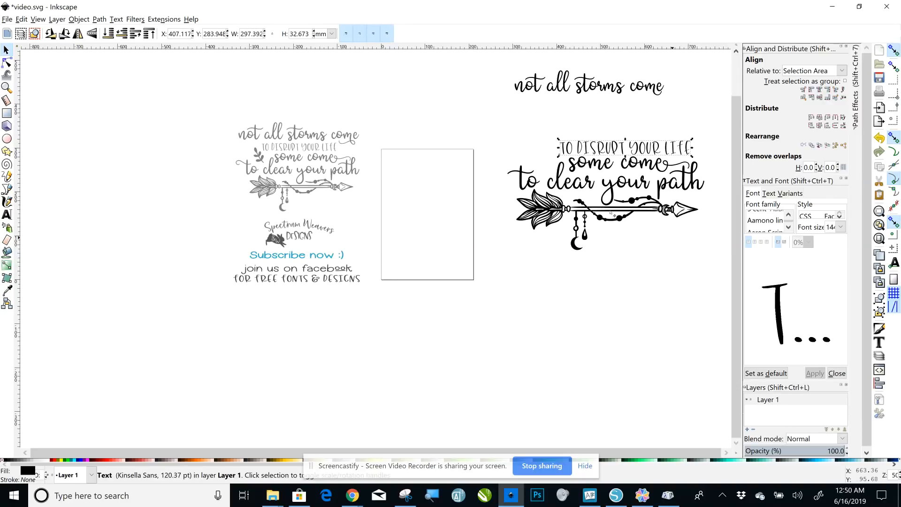
{"action": "left_click", "coordinate": [630, 258]}
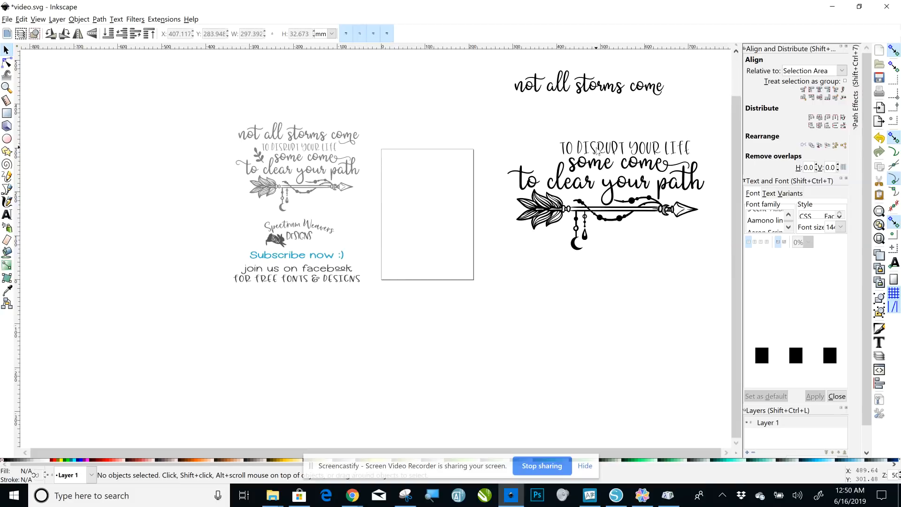
{"action": "left_click_drag", "start_coordinate": [604, 153], "coordinate": [585, 152]}
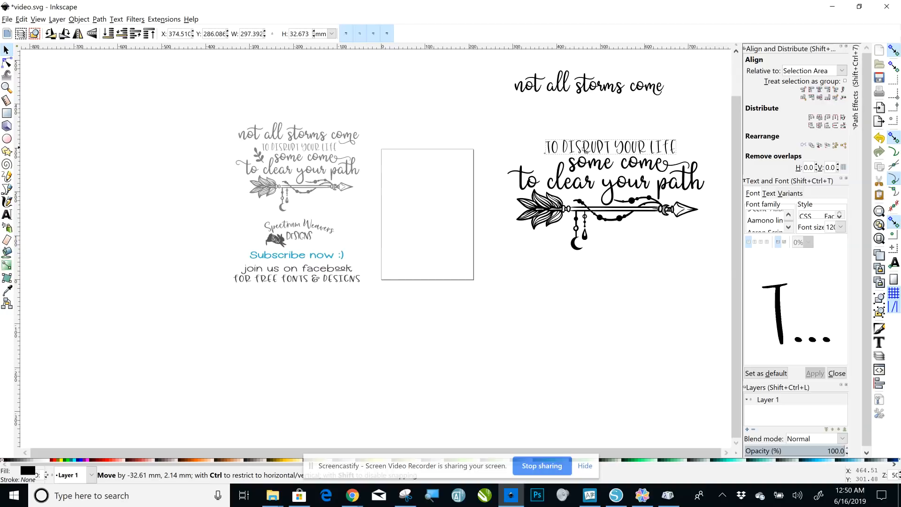
{"action": "left_click", "coordinate": [594, 99]}
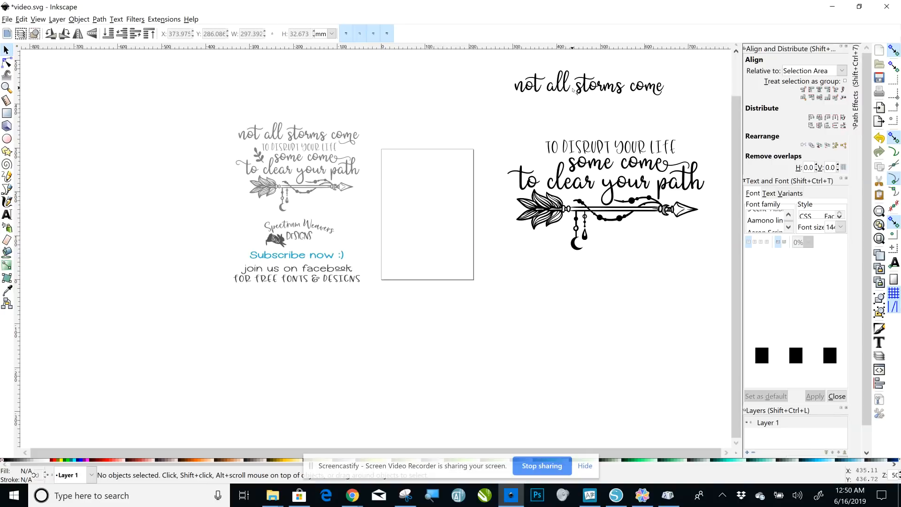
Step: Place "not all storms come" just above "TO DISRUPT YOUR LIFE" and enlarge it proportionally to about 384 mm wide
{"action": "left_click_drag", "start_coordinate": [586, 114], "coordinate": [592, 133]}
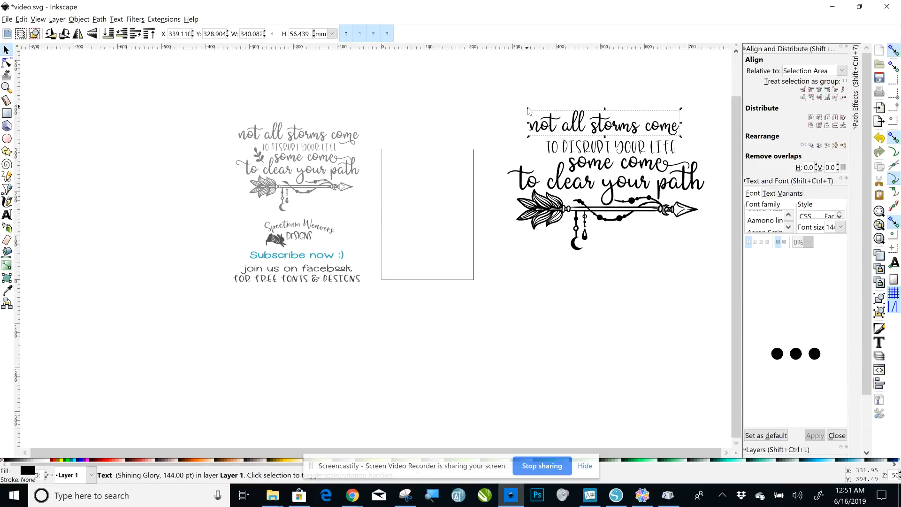
{"action": "left_click_drag", "start_coordinate": [529, 113], "coordinate": [519, 107]}
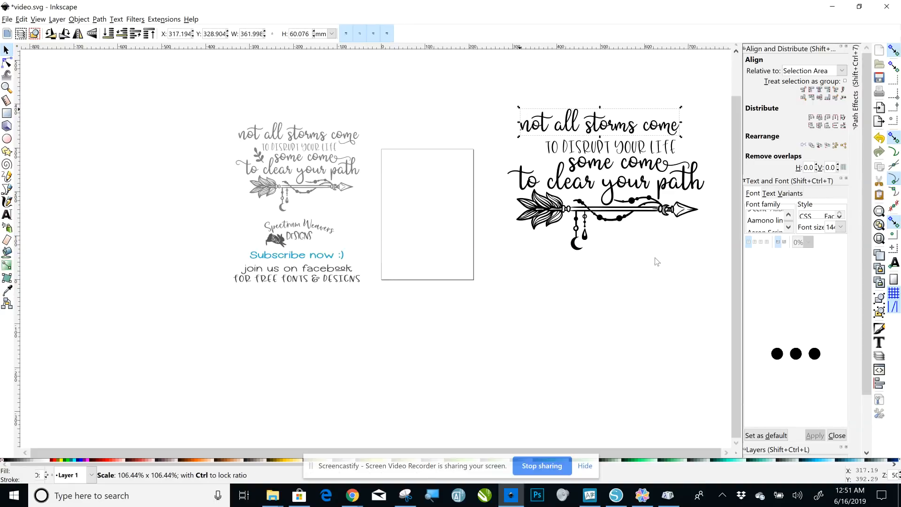
{"action": "key", "text": "Escape"}
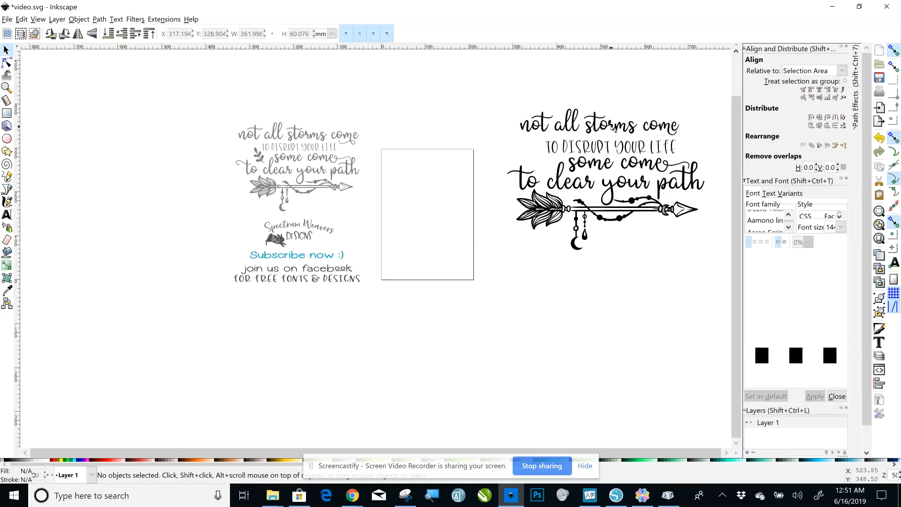
{"action": "mouse_move", "coordinate": [618, 131]}
{"action": "left_mouse_down"}
{"action": "mouse_move", "coordinate": [627, 135]}
{"action": "mouse_move", "coordinate": [619, 133]}
{"action": "left_mouse_up"}
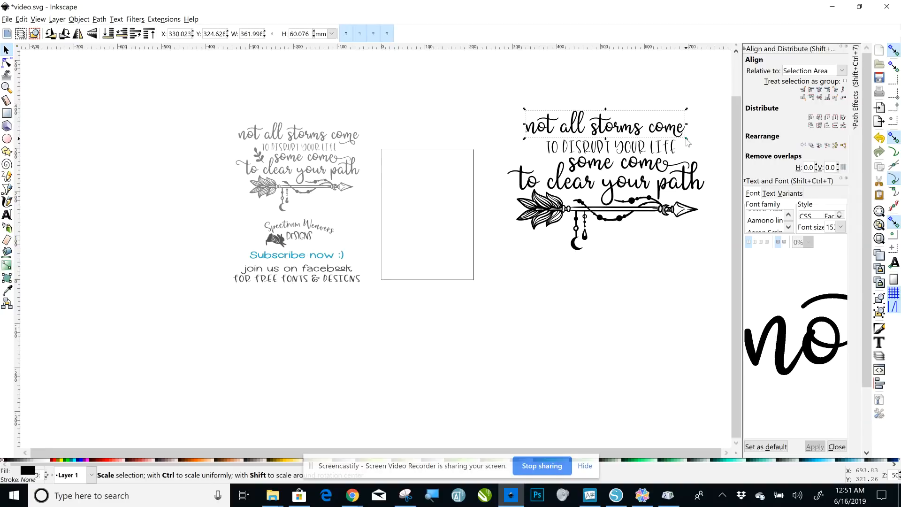
{"action": "key", "text": "ctrl"}
{"action": "left_click_drag", "start_coordinate": [686, 140], "coordinate": [695, 151]}
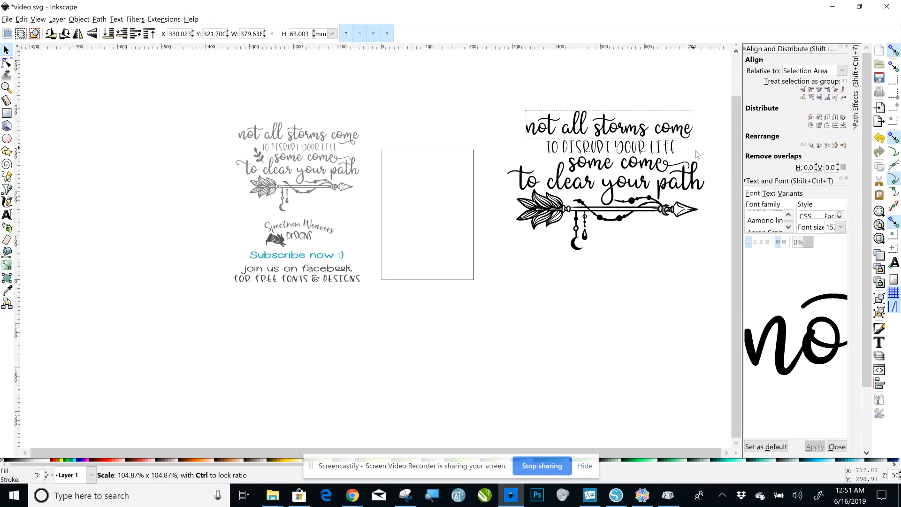
{"action": "left_click", "coordinate": [663, 247]}
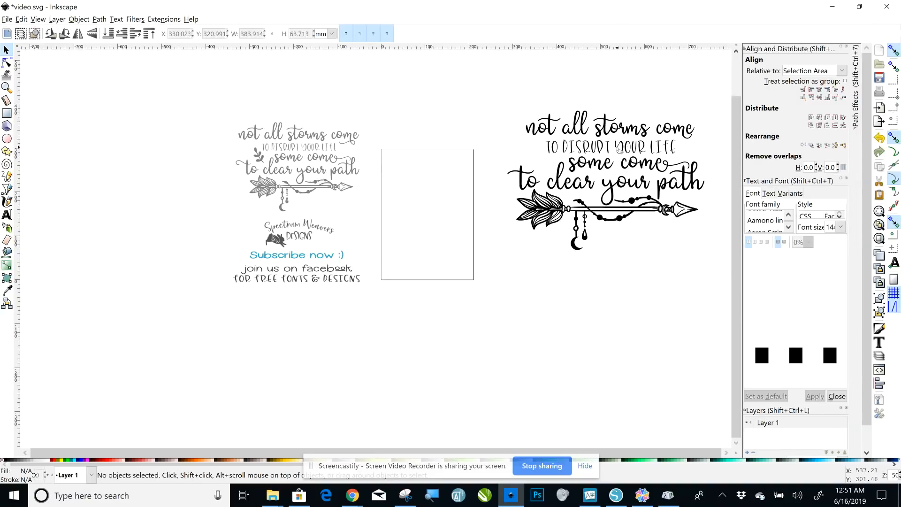
Step: Move "TO DISRUPT YOUR LIFE" aside, below the arrow and its pendants
{"action": "left_click_drag", "start_coordinate": [619, 150], "coordinate": [663, 294]}
{"action": "left_click_drag", "start_coordinate": [641, 165], "coordinate": [680, 332]}
{"action": "left_click", "coordinate": [26, 21]}
{"action": "left_click", "coordinate": [33, 29]}
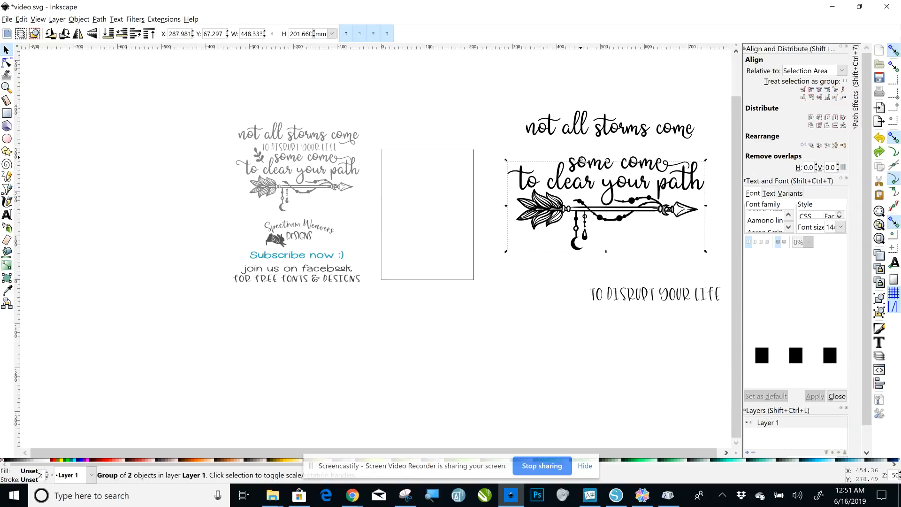
Step: Move "some come" aside below "TO DISRUPT YOUR LIFE" and centre "not all storms come" horizontally with the "to clear your path" arrow group
{"action": "left_click_drag", "start_coordinate": [582, 161], "coordinate": [619, 334]}
{"action": "left_click_drag", "start_coordinate": [499, 86], "coordinate": [714, 268]}
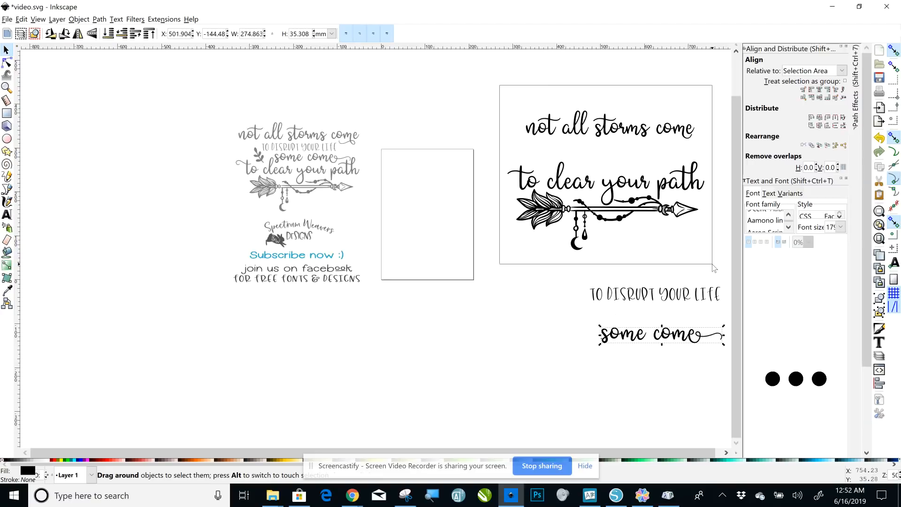
{"action": "left_click_drag", "start_coordinate": [714, 268], "coordinate": [707, 250]}
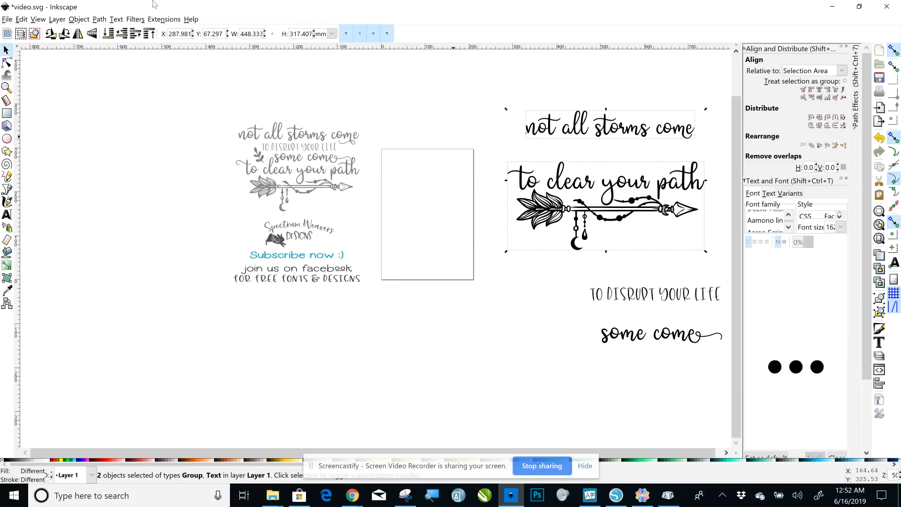
{"action": "left_click", "coordinate": [80, 21]}
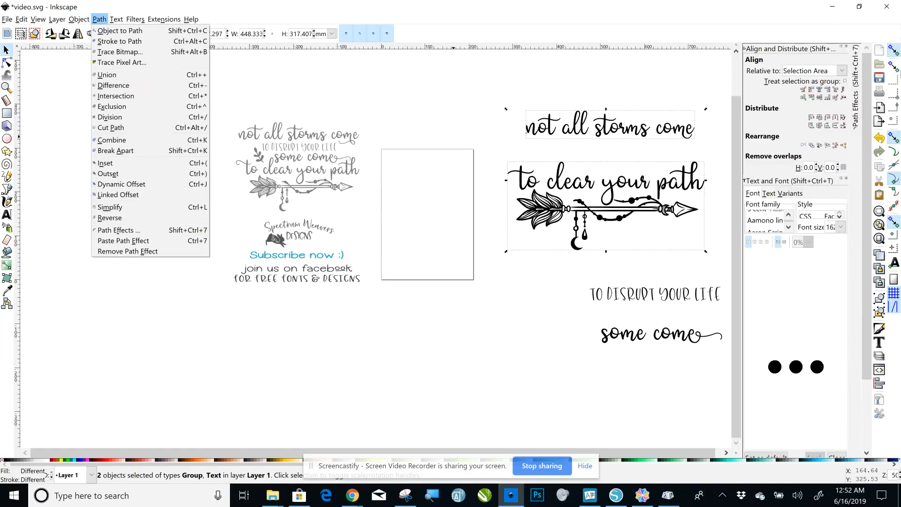
{"action": "left_click", "coordinate": [819, 94]}
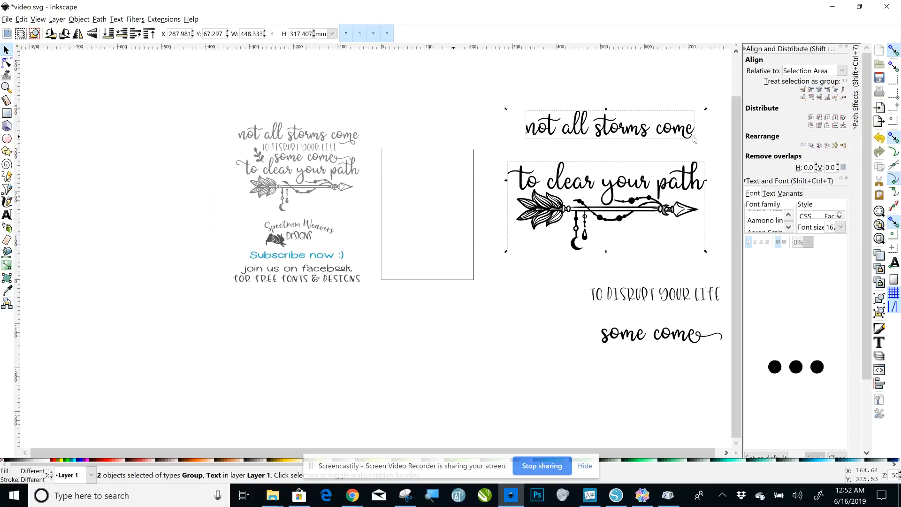
{"action": "left_click", "coordinate": [559, 315]}
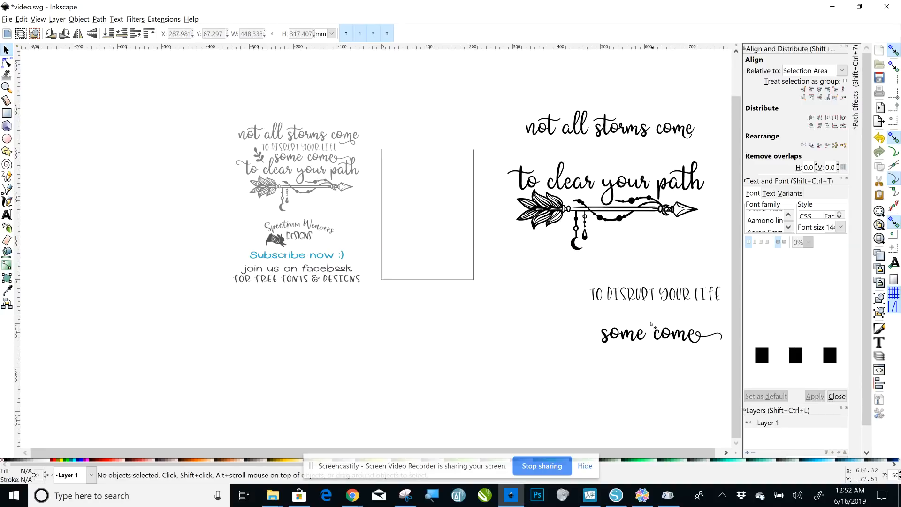
Step: Move "some come" back just above "to clear your path" and "TO DISRUPT YOUR LIFE" back between it and "not all storms come"
{"action": "left_click_drag", "start_coordinate": [638, 321], "coordinate": [606, 168]}
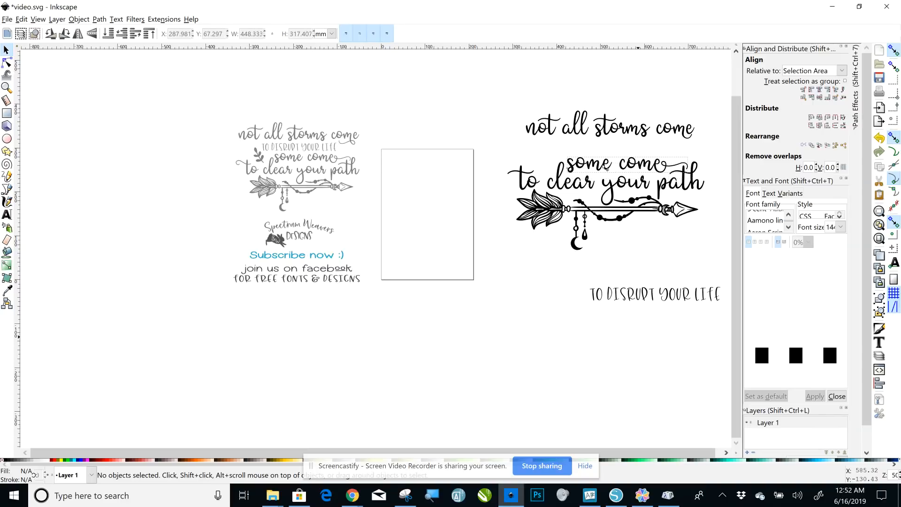
{"action": "left_click", "coordinate": [607, 168]}
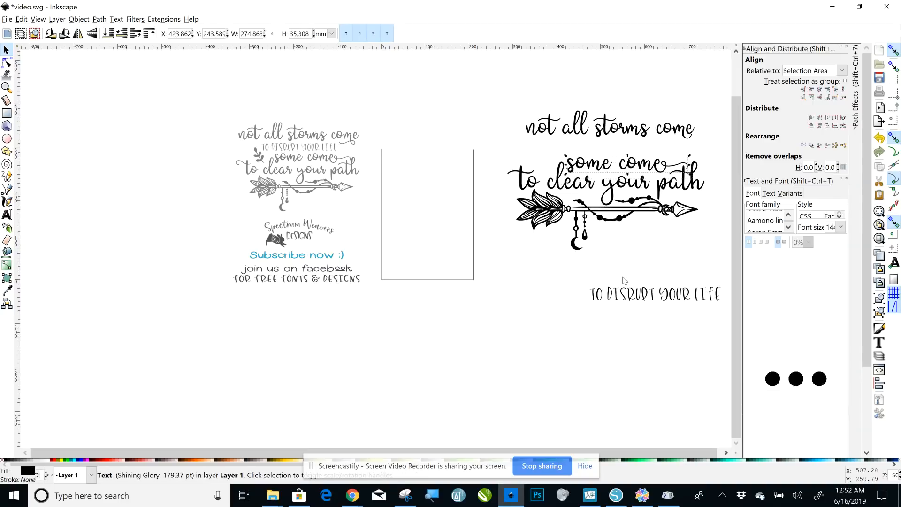
{"action": "left_click", "coordinate": [617, 296]}
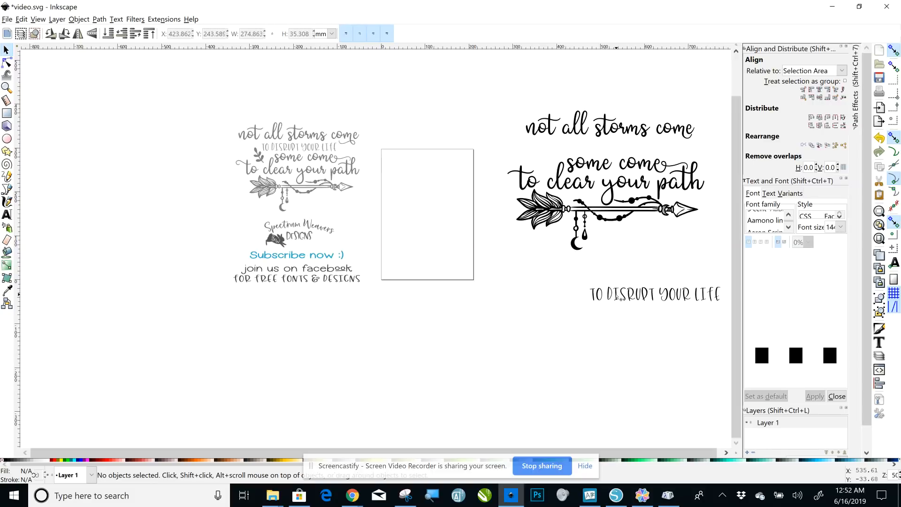
{"action": "left_click_drag", "start_coordinate": [581, 163], "coordinate": [572, 147]}
{"action": "left_click", "coordinate": [571, 149]}
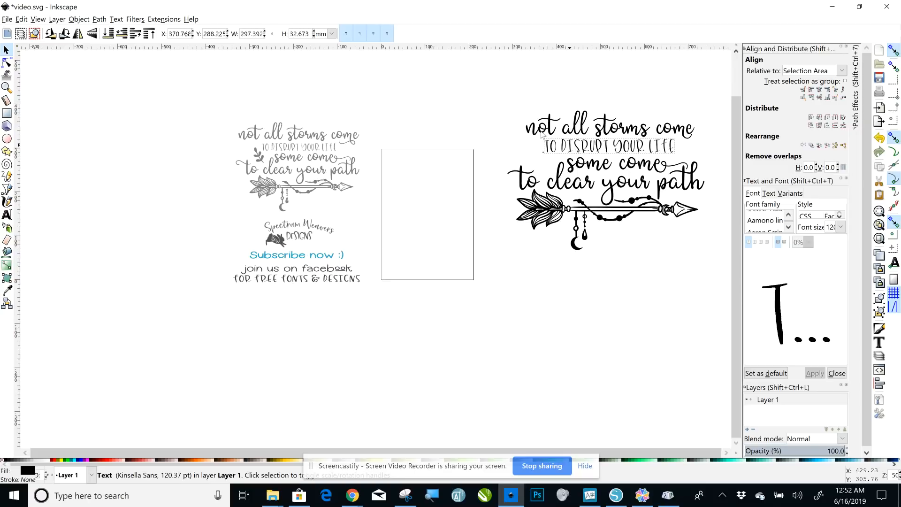
Step: Centre "not all storms come" and "TO DISRUPT YOUR LIFE" horizontally on each other
{"action": "left_click_drag", "start_coordinate": [508, 97], "coordinate": [703, 159]}
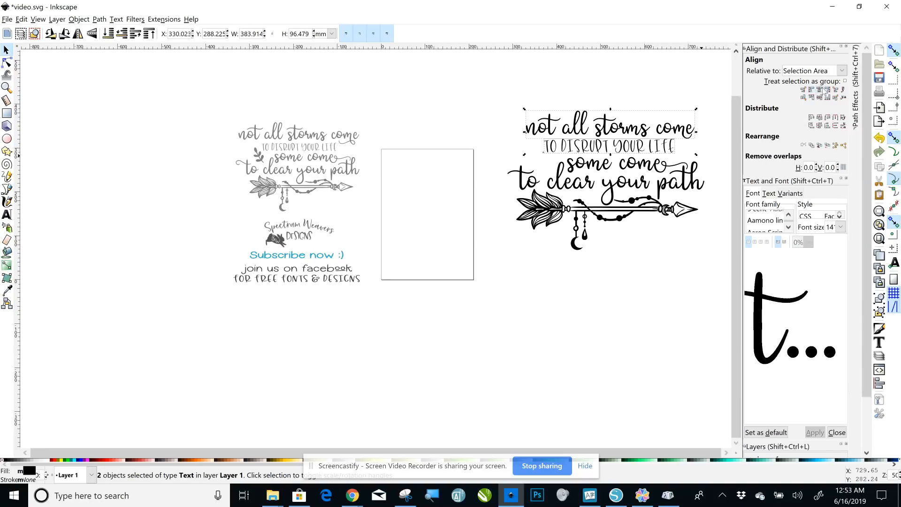
{"action": "left_click", "coordinate": [819, 89]}
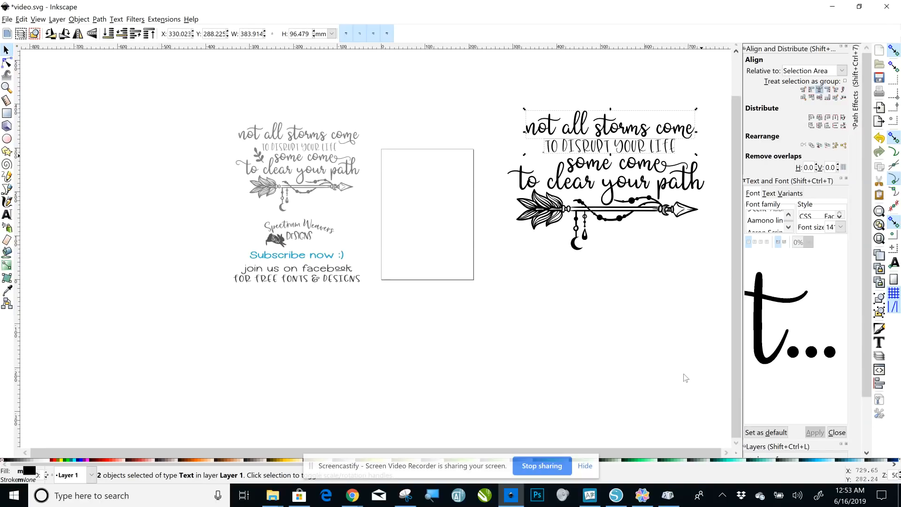
{"action": "left_click", "coordinate": [609, 344]}
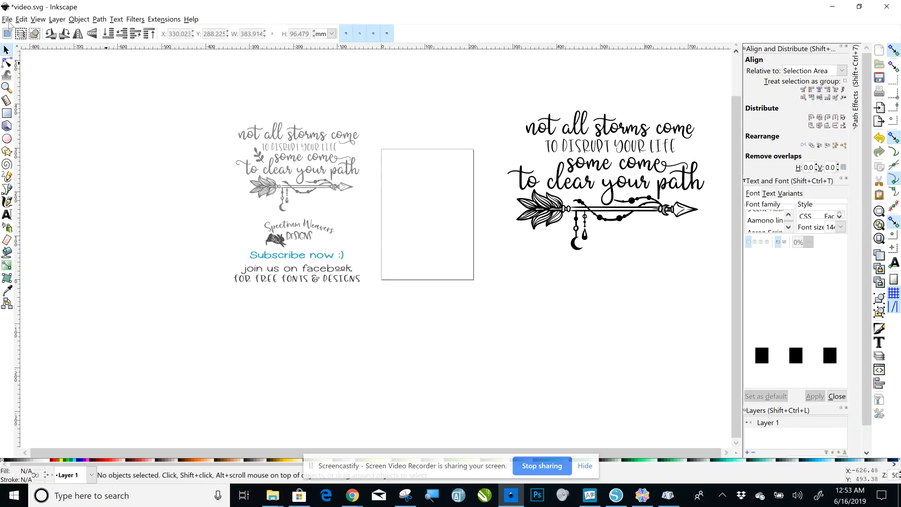
Step: Set the Text tool's font to Amastery Extras
{"action": "left_click", "coordinate": [6, 215]}
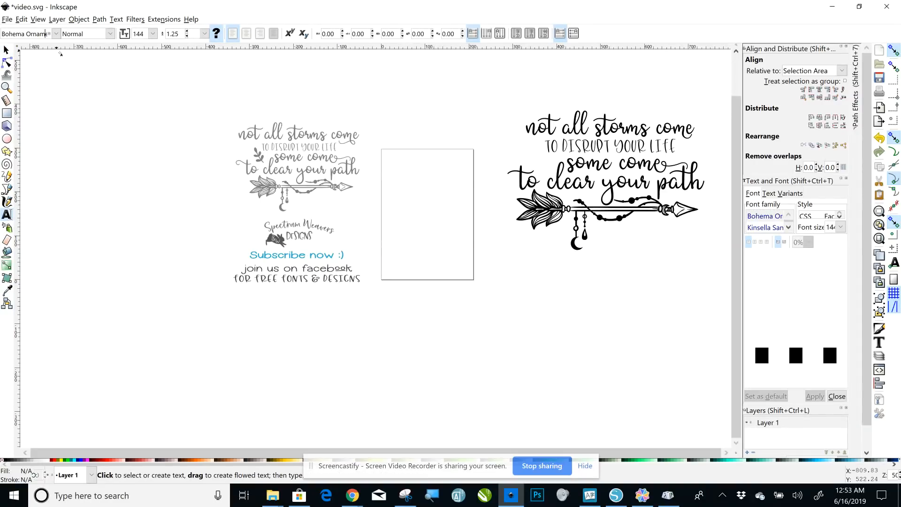
{"action": "key", "text": "Right"}
{"action": "key", "text": "Right"}
{"action": "key", "text": "Right"}
{"action": "key", "text": "Right"}
{"action": "key", "text": "BackSpace"}
{"action": "key", "text": "BackSpace"}
{"action": "key", "text": "BackSpace"}
{"action": "key", "text": "BackSpace"}
{"action": "key", "text": "BackSpace"}
{"action": "key", "text": "BackSpace"}
{"action": "key", "text": "BackSpace"}
{"action": "key", "text": "BackSpace"}
{"action": "key", "text": "BackSpace"}
{"action": "key", "text": "BackSpace"}
{"action": "key", "text": "BackSpace"}
{"action": "key", "text": "BackSpace"}
{"action": "key", "text": "BackSpace"}
{"action": "key", "text": "BackSpace"}
{"action": "key", "text": "BackSpace"}
{"action": "key", "text": "BackSpace"}
{"action": "type", "text": "amastery"}
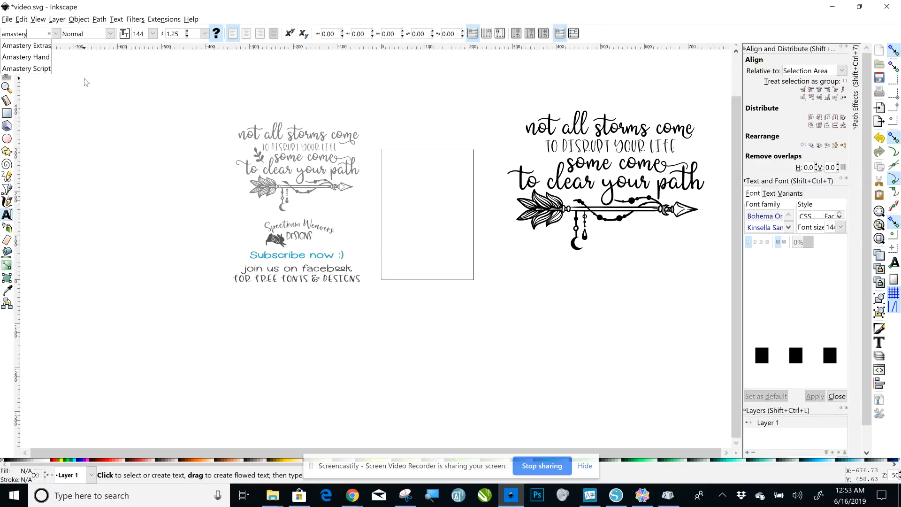
{"action": "left_click", "coordinate": [42, 48]}
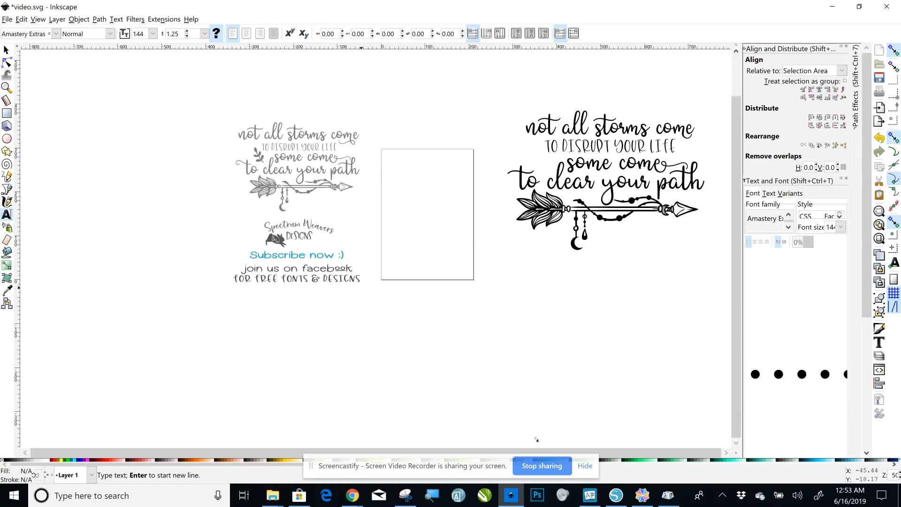
Step: Switch to UI Character Map and show the glyphs of the Amastery Extras font
{"action": "left_click", "coordinate": [588, 493]}
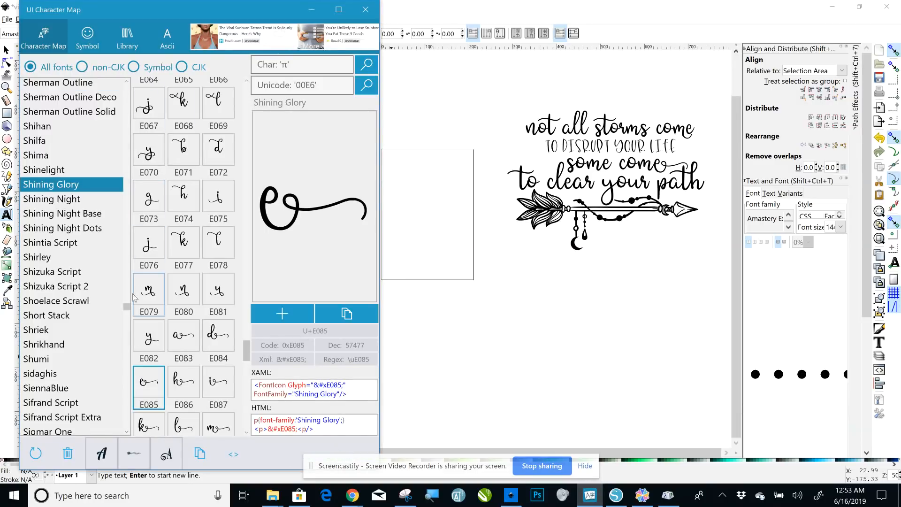
{"action": "scroll", "coordinate": [128, 303], "scroll_direction": "up", "scroll_amount": 1}
{"action": "left_click_drag", "start_coordinate": [129, 303], "coordinate": [130, 156]}
{"action": "scroll", "coordinate": [130, 157], "scroll_direction": "down", "scroll_amount": 3}
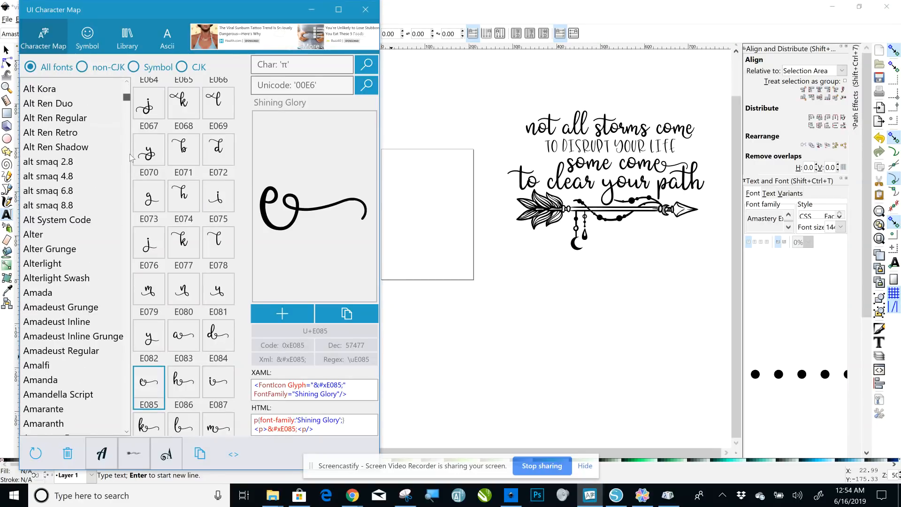
{"action": "scroll", "coordinate": [130, 158], "scroll_direction": "down", "scroll_amount": 5}
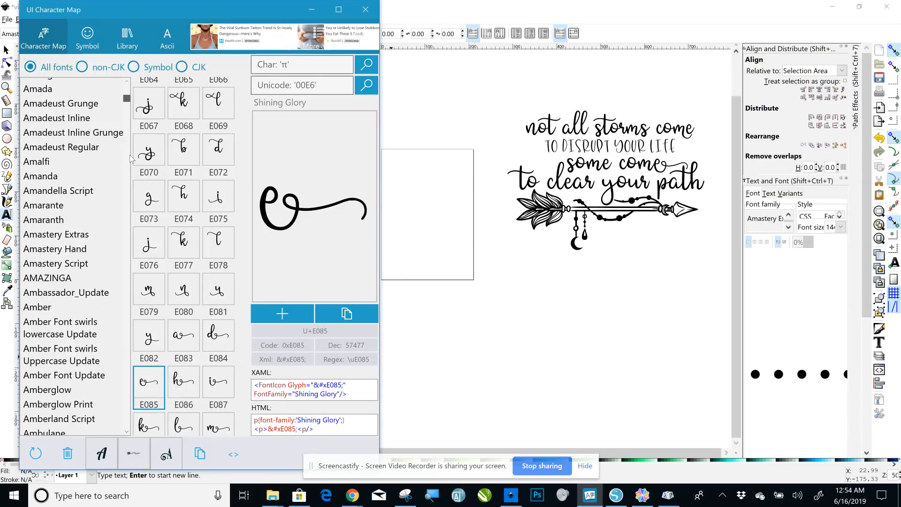
{"action": "left_click", "coordinate": [75, 238]}
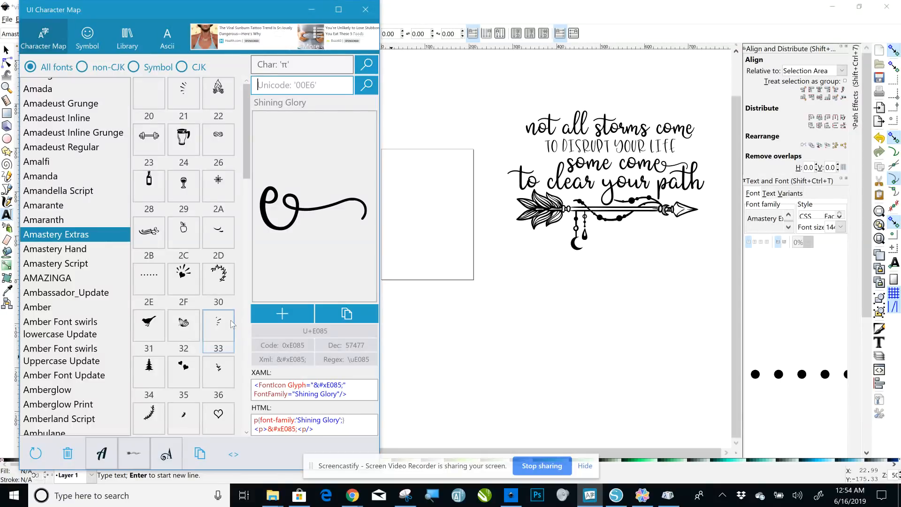
Step: Find the leafy sprig glyph, U+0036, among the Amastery Extras characters and copy it
{"action": "scroll", "coordinate": [249, 157], "scroll_direction": "down", "scroll_amount": 1}
{"action": "left_click_drag", "start_coordinate": [249, 158], "coordinate": [252, 224]}
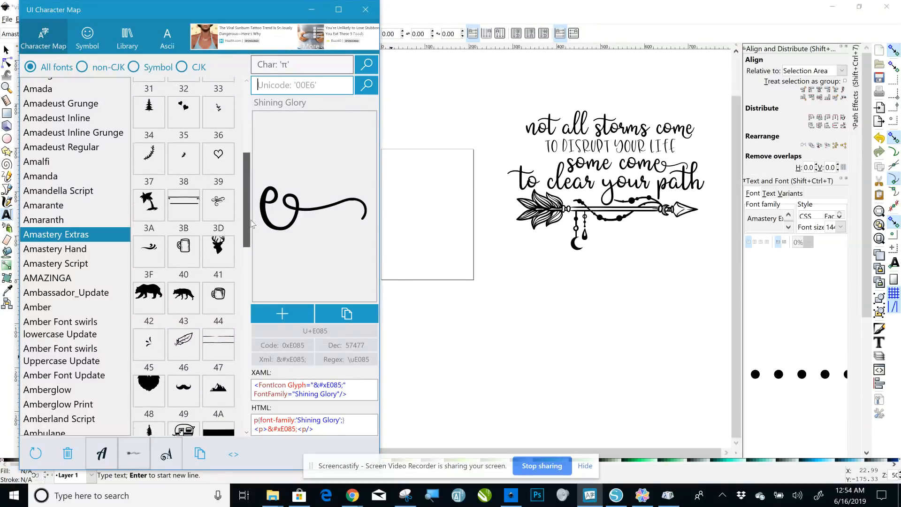
{"action": "left_click", "coordinate": [147, 351]}
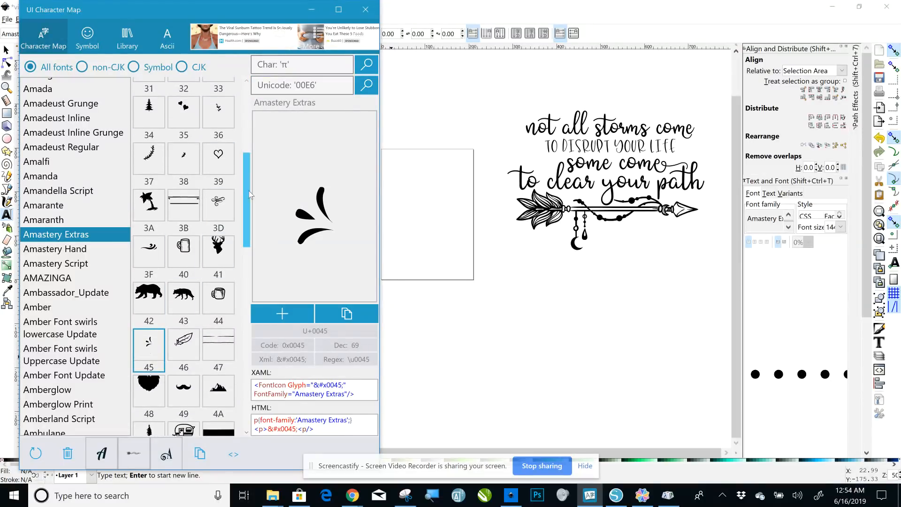
{"action": "scroll", "coordinate": [245, 184], "scroll_direction": "up", "scroll_amount": 3}
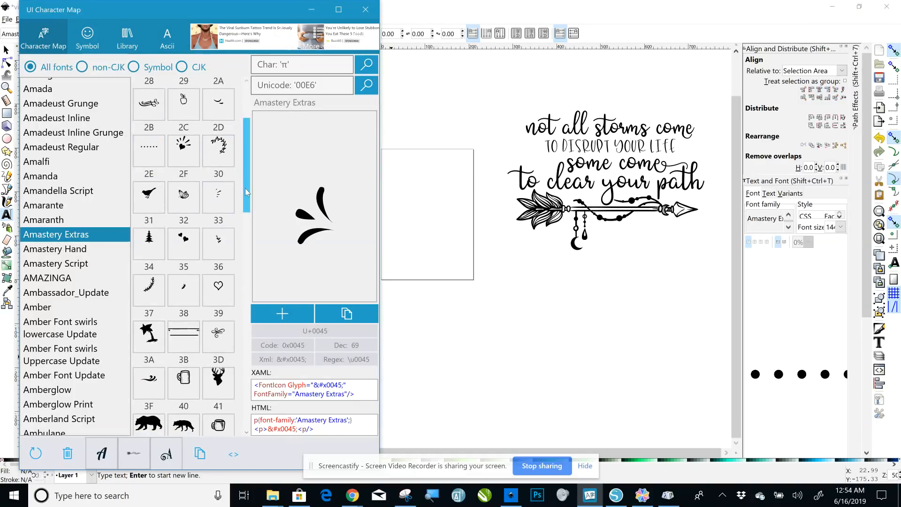
{"action": "scroll", "coordinate": [244, 184], "scroll_direction": "up", "scroll_amount": 3}
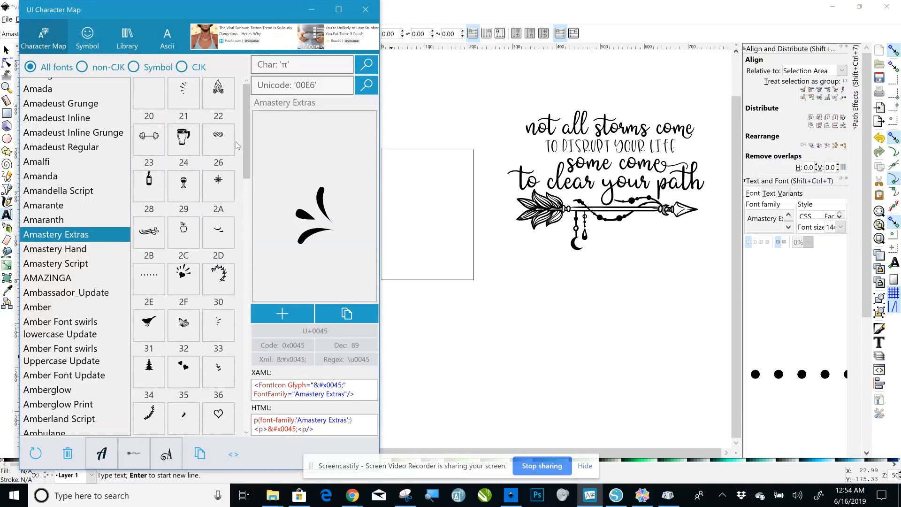
{"action": "left_click", "coordinate": [223, 373]}
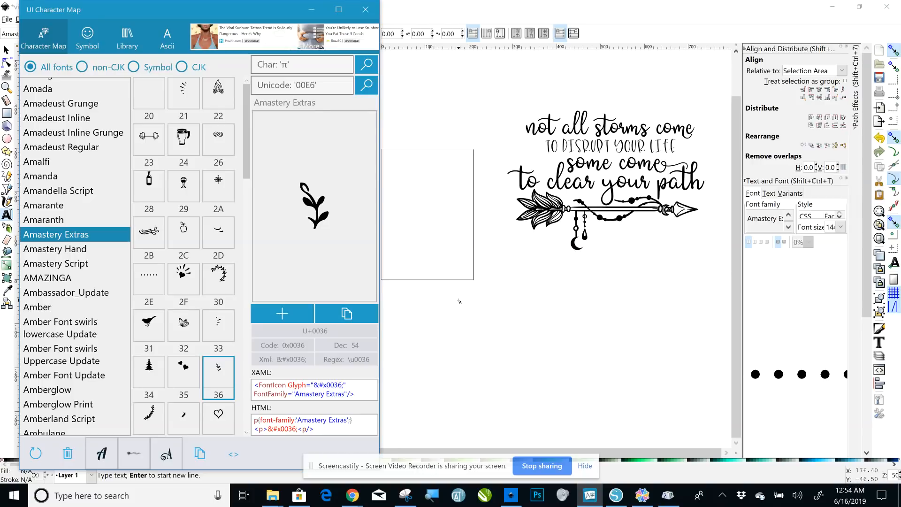
{"action": "left_click", "coordinate": [352, 315]}
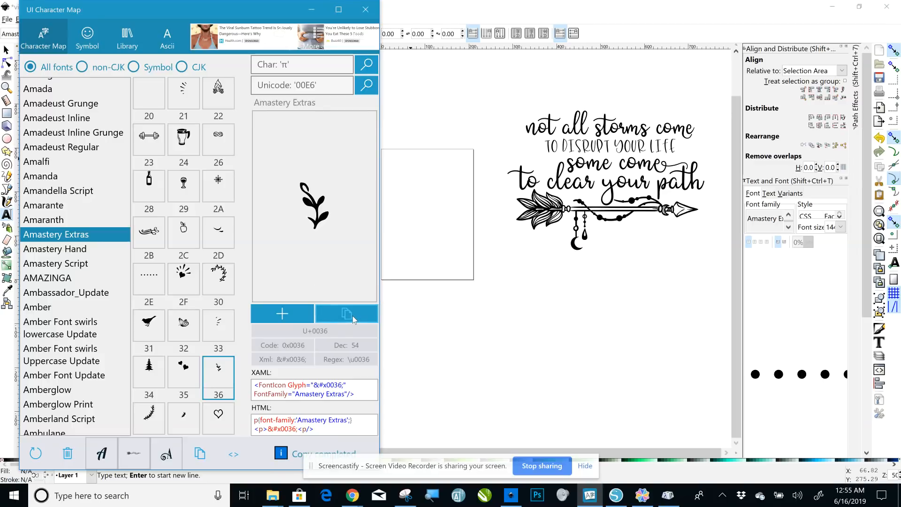
Step: Return to Inkscape, paste the sprig above the grey reference design and enlarge it proportionally to about 33 mm wide
{"action": "left_click", "coordinate": [311, 10]}
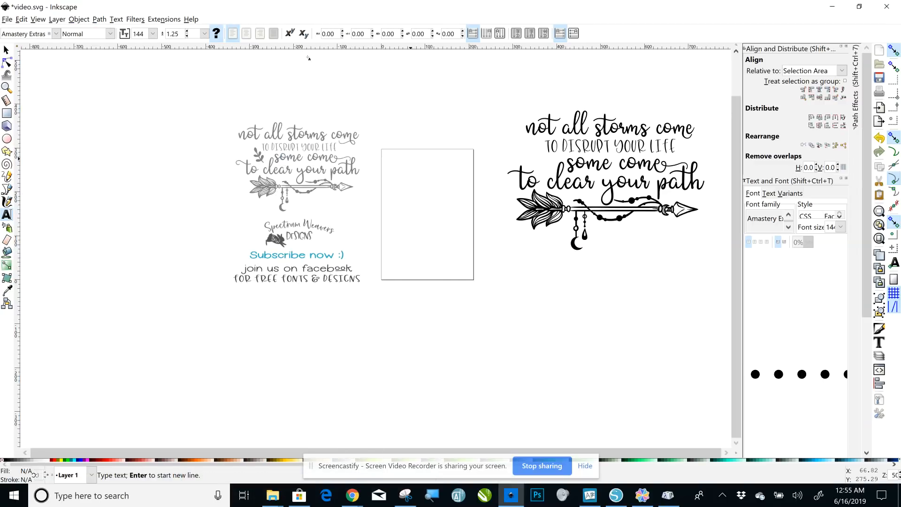
{"action": "right_click", "coordinate": [341, 91]}
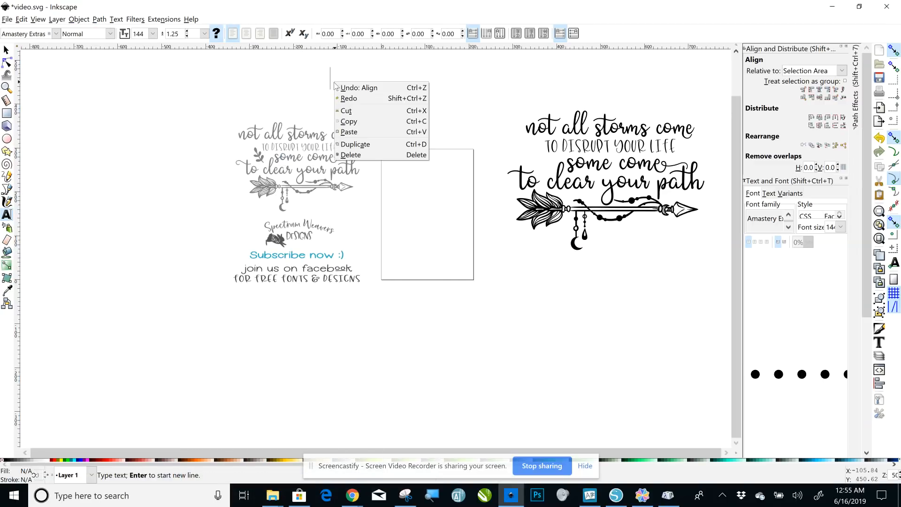
{"action": "left_click", "coordinate": [345, 123]}
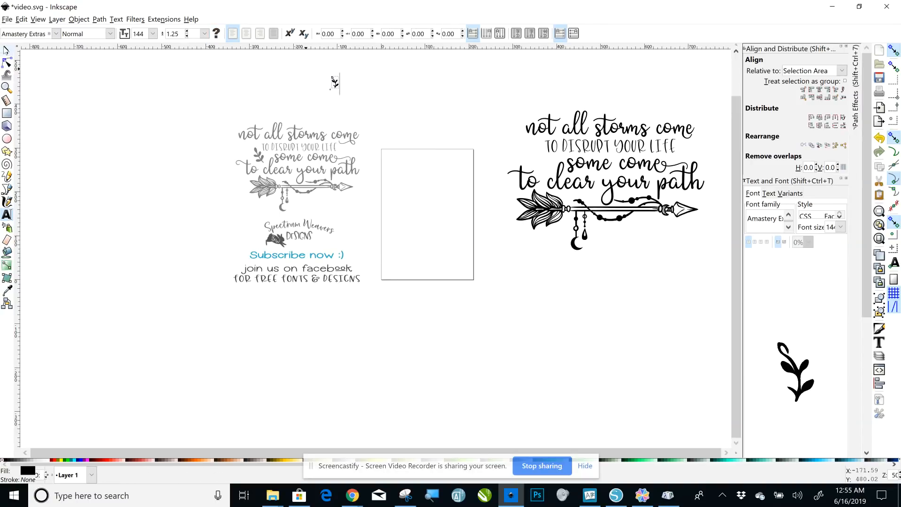
{"action": "left_click", "coordinate": [6, 50]}
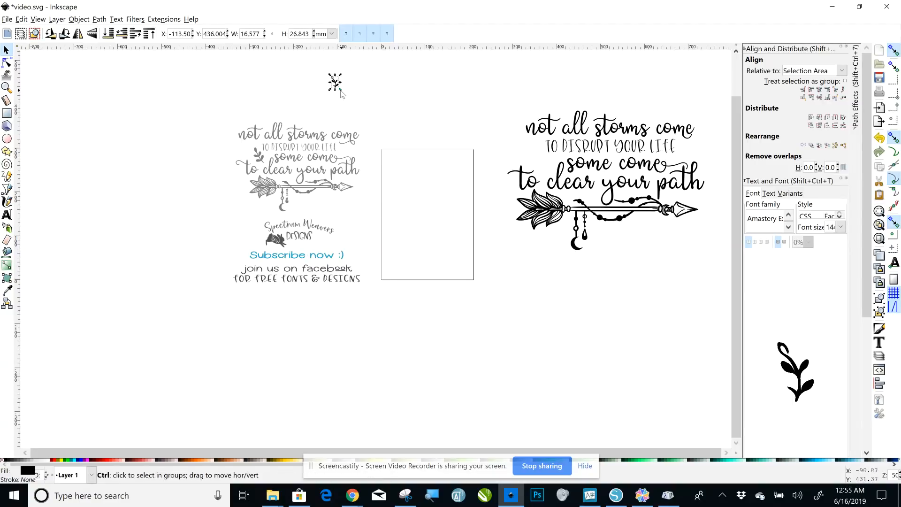
{"action": "mouse_move", "coordinate": [340, 92]}
{"action": "left_mouse_down"}
{"action": "mouse_move", "coordinate": [350, 112]}
{"action": "mouse_move", "coordinate": [347, 104]}
{"action": "left_mouse_up"}
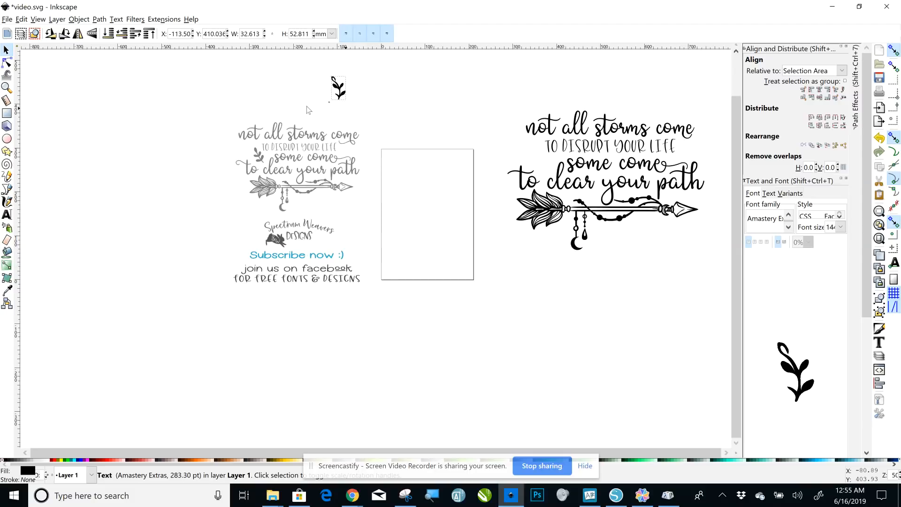
{"action": "left_click", "coordinate": [339, 90]}
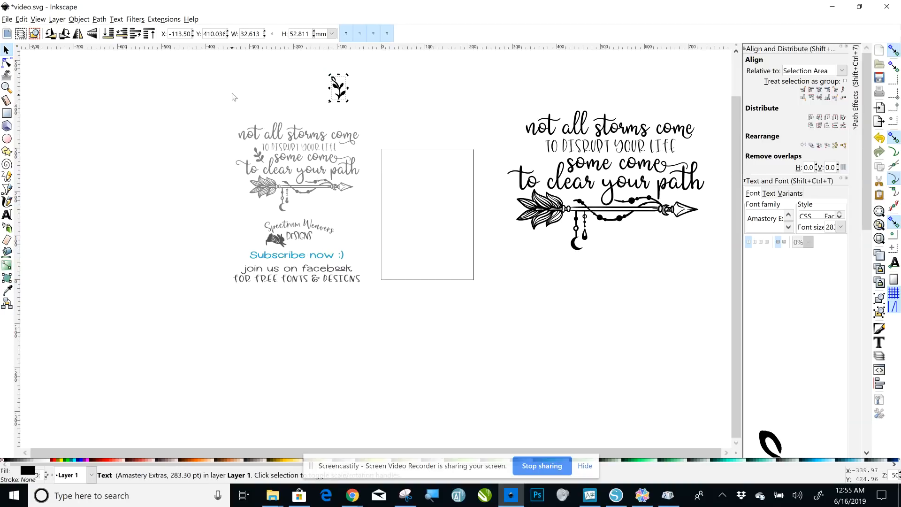
{"action": "left_click", "coordinate": [362, 86]}
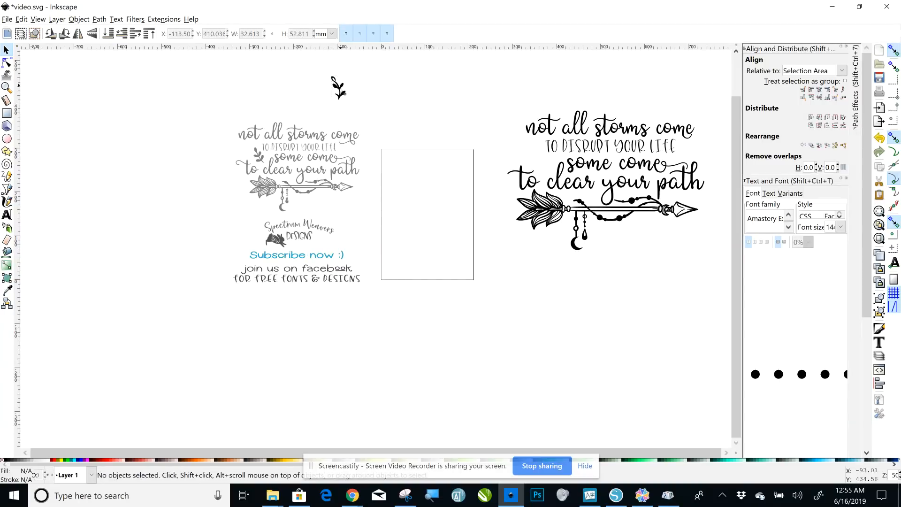
Step: Try flipping the leafy sprig vertically, and undo that flip
{"action": "left_click", "coordinate": [343, 93]}
{"action": "left_click", "coordinate": [78, 20]}
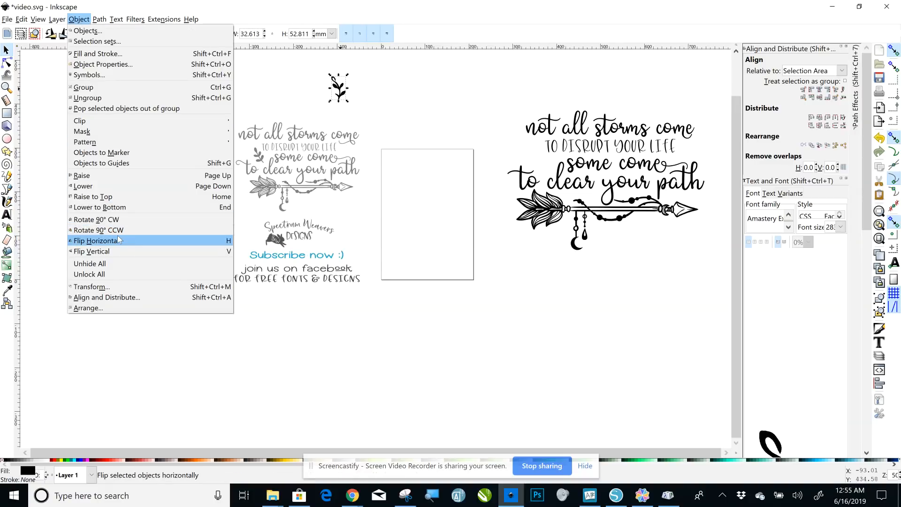
{"action": "left_click", "coordinate": [92, 252]}
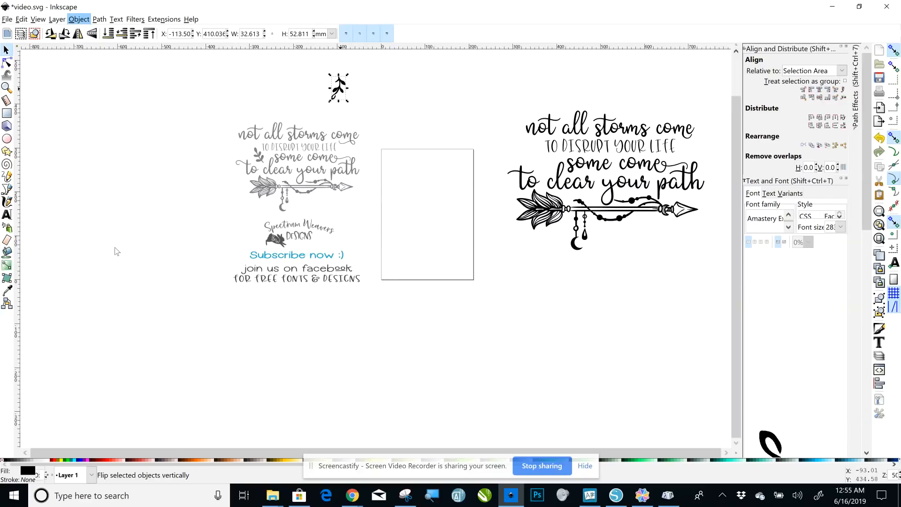
{"action": "left_click", "coordinate": [22, 19]}
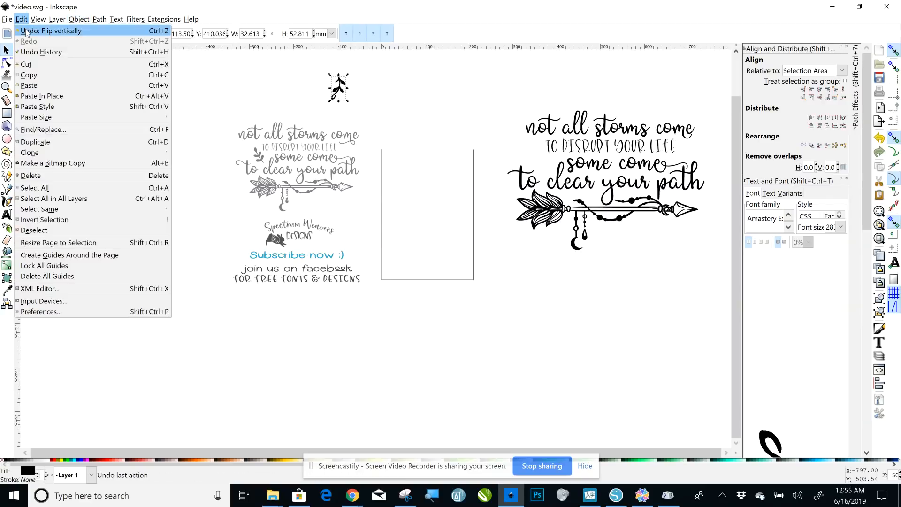
{"action": "left_click", "coordinate": [26, 31]}
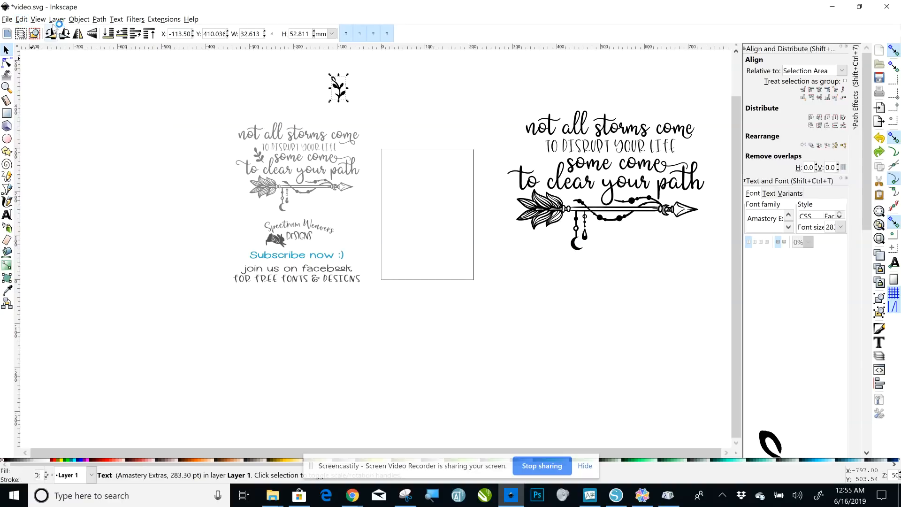
Step: Flip the leafy sprig horizontally and rotate it counter-clockwise to tilt it like the one in the grey reference design
{"action": "left_click", "coordinate": [85, 22]}
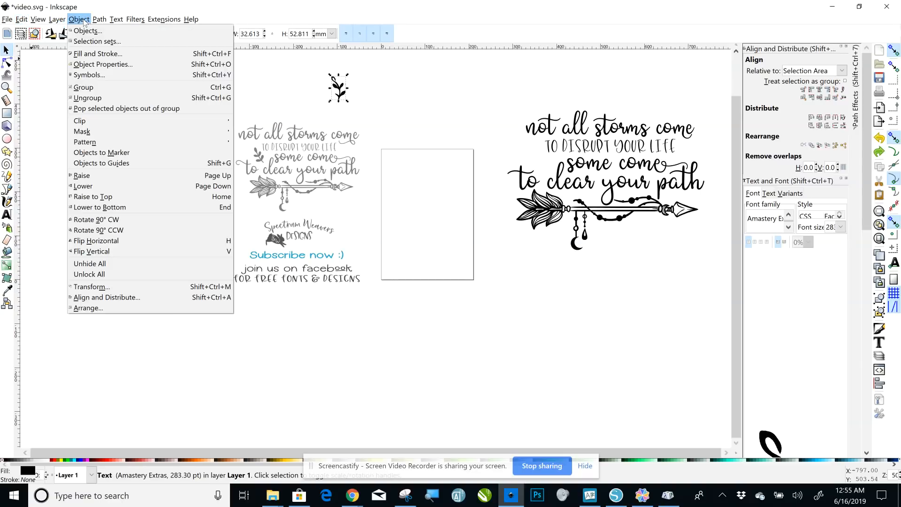
{"action": "left_click", "coordinate": [85, 240]}
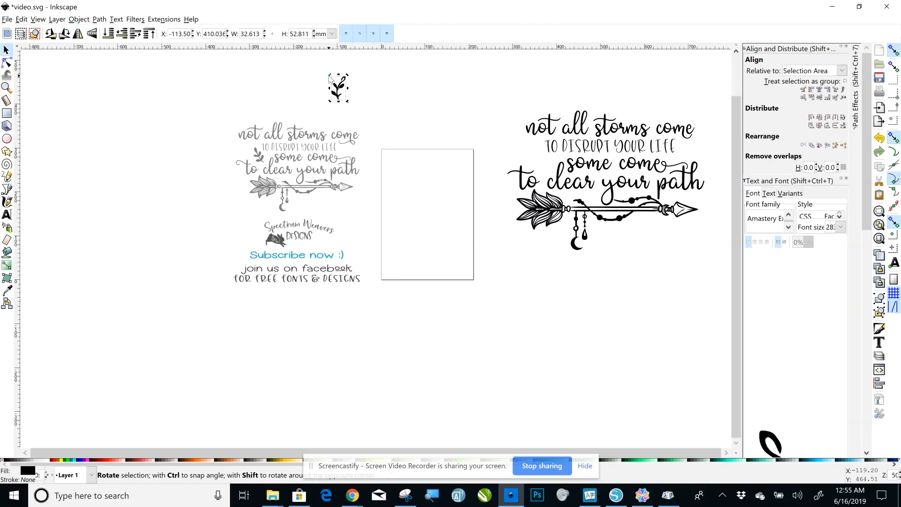
{"action": "left_click_drag", "start_coordinate": [330, 80], "coordinate": [327, 86]}
{"action": "left_click", "coordinate": [415, 108]}
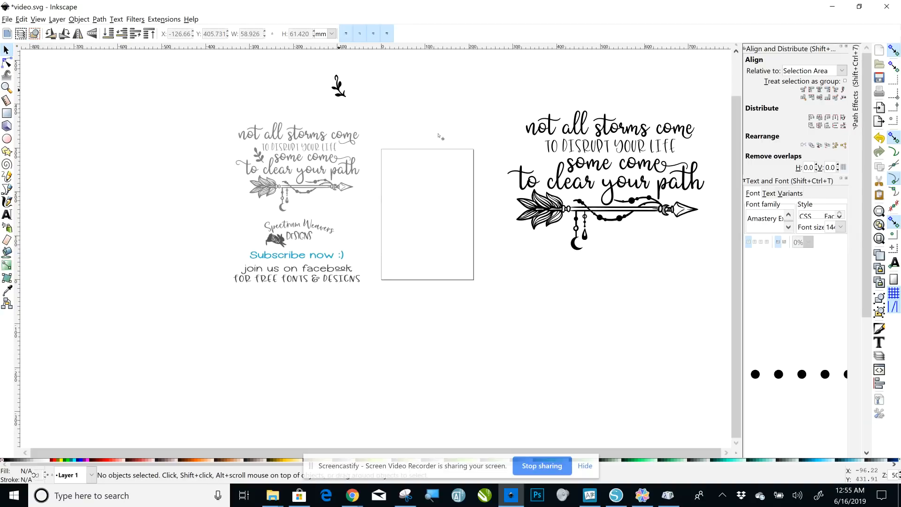
Step: Move the sprig into the gap before "some come" in the black design and enlarge it proportionally to about 66 mm wide
{"action": "left_click_drag", "start_coordinate": [517, 157], "coordinate": [544, 161]}
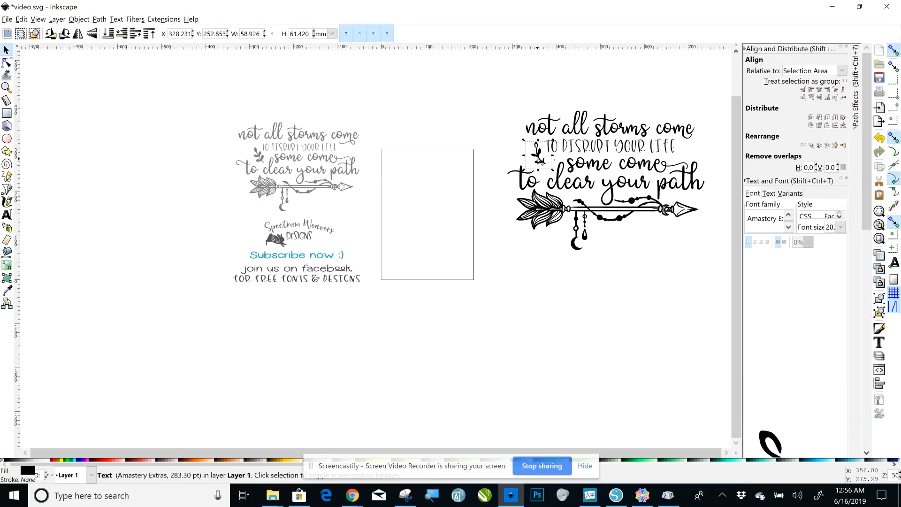
{"action": "key", "text": "ctrl"}
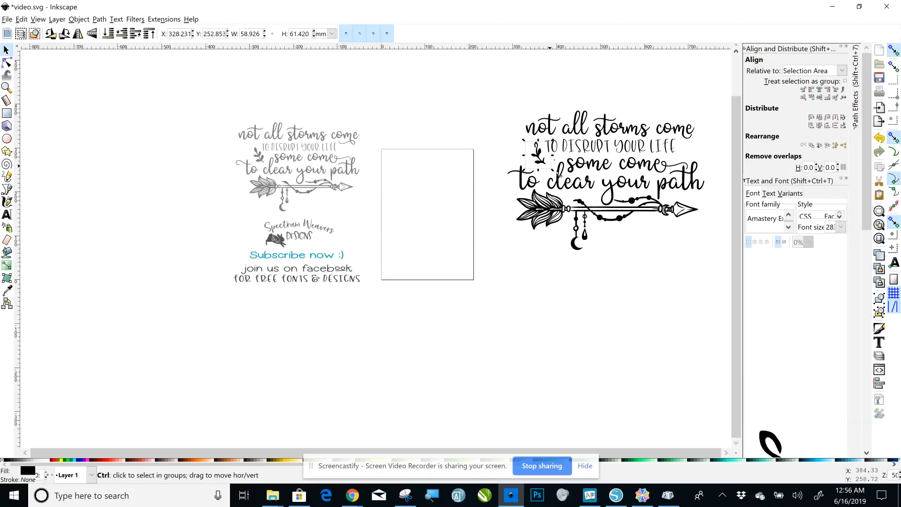
{"action": "left_click", "coordinate": [558, 173]}
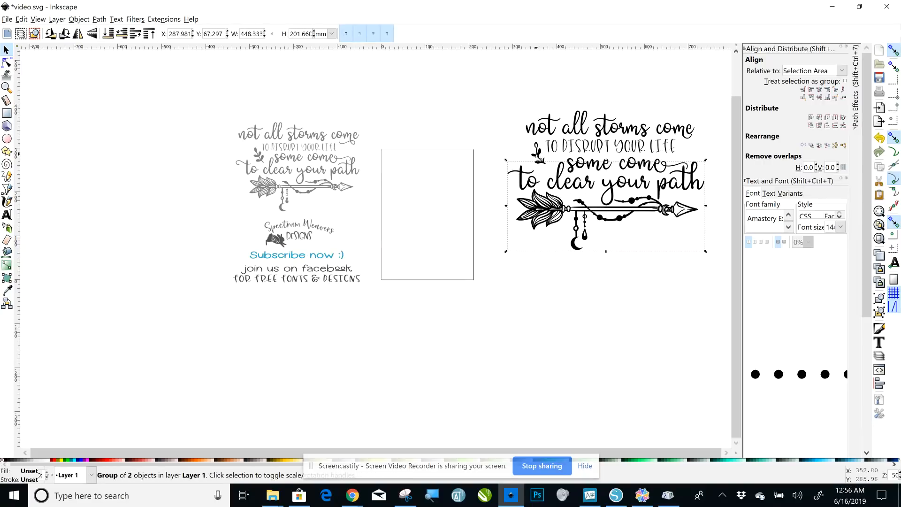
{"action": "left_click", "coordinate": [539, 157], "text": "ctrl"}
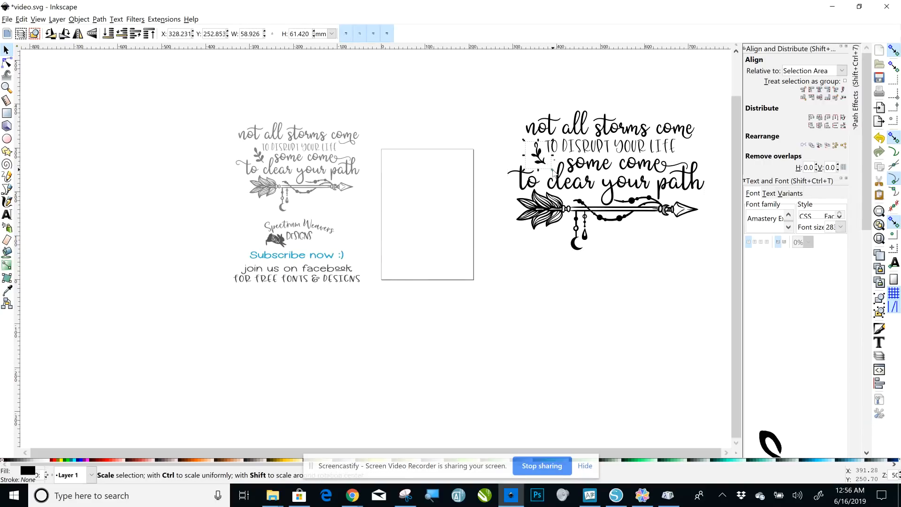
{"action": "left_click_drag", "start_coordinate": [553, 173], "coordinate": [547, 177]}
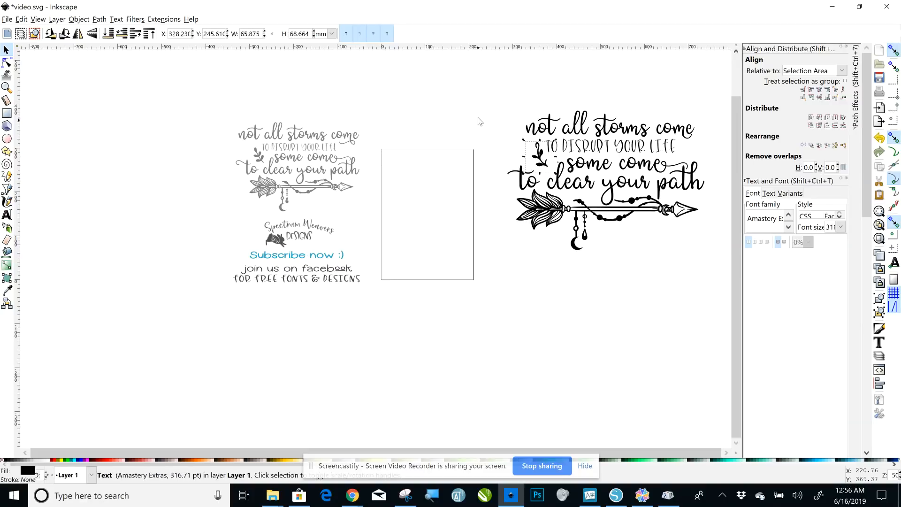
{"action": "left_click", "coordinate": [530, 155]}
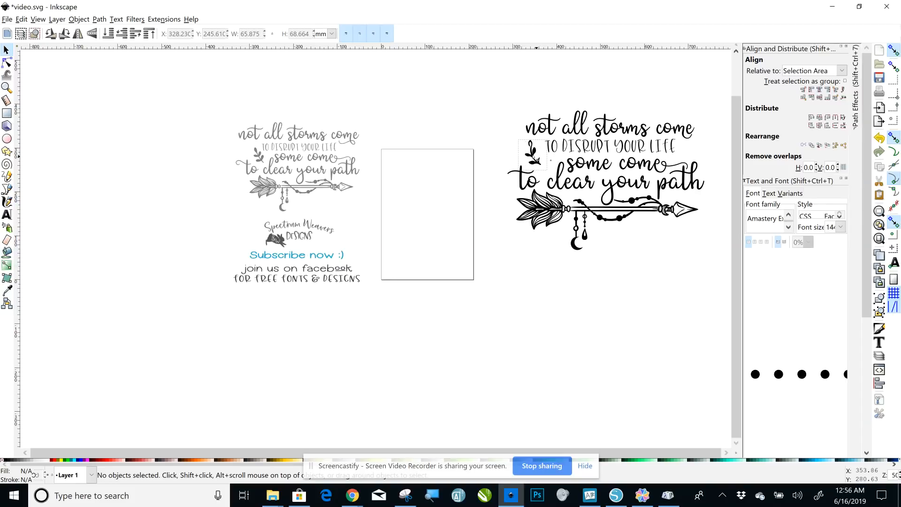
{"action": "left_click", "coordinate": [536, 160]}
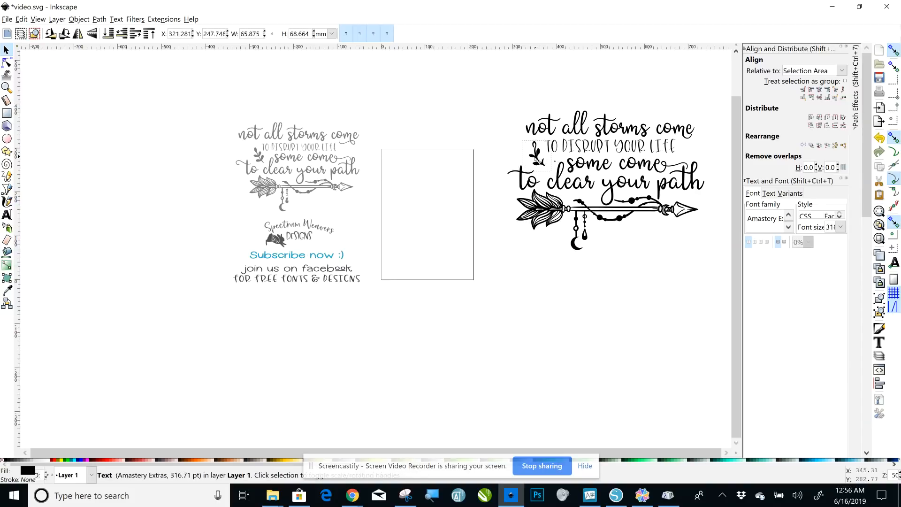
{"action": "left_click", "coordinate": [476, 100]}
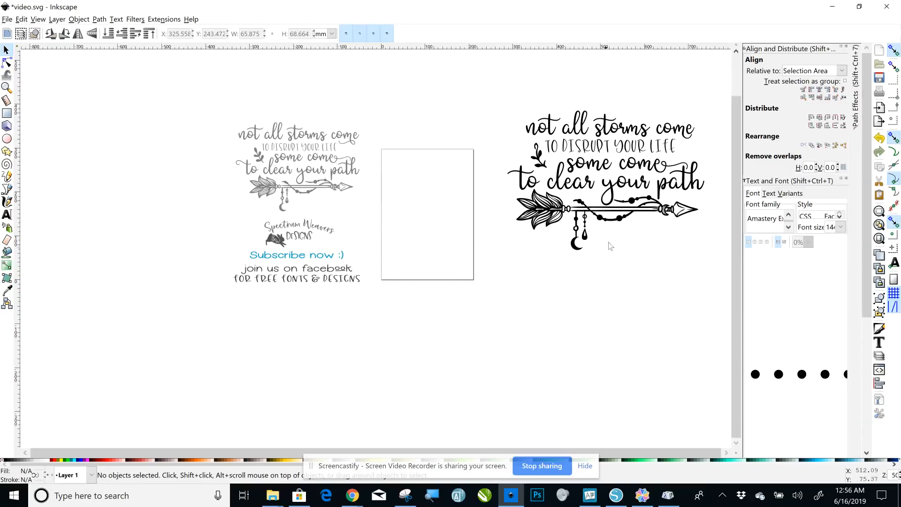
Step: Ungroup the "to clear your path" and arrow group, including the nested group of arrow parts
{"action": "left_click", "coordinate": [557, 219]}
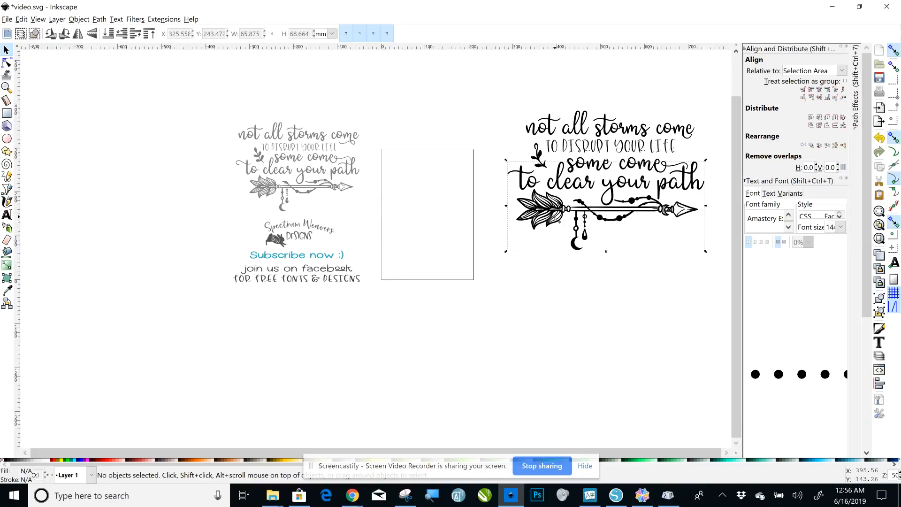
{"action": "left_click", "coordinate": [78, 19]}
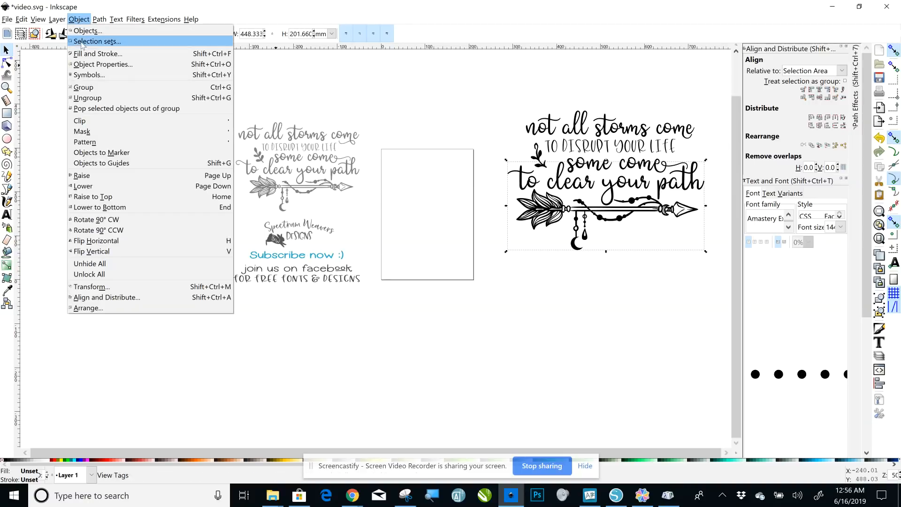
{"action": "left_click", "coordinate": [107, 97]}
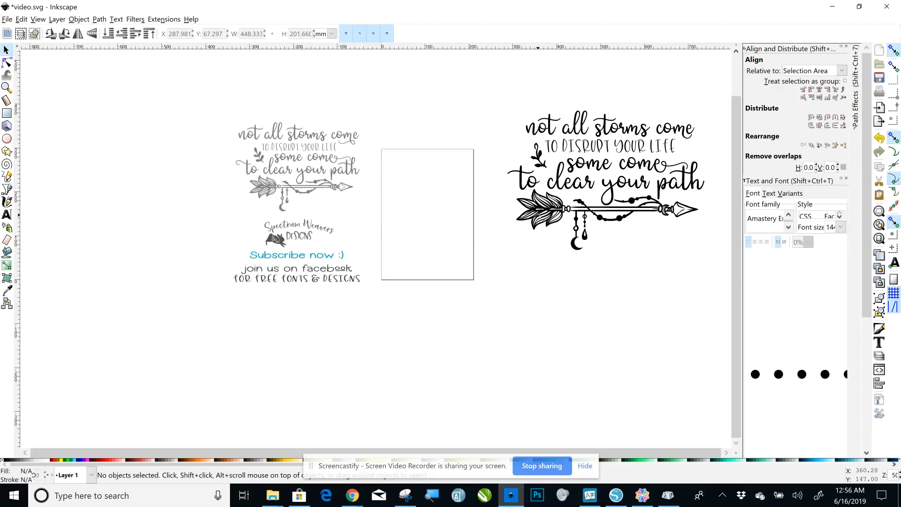
{"action": "left_click", "coordinate": [543, 219]}
{"action": "left_click", "coordinate": [78, 20]}
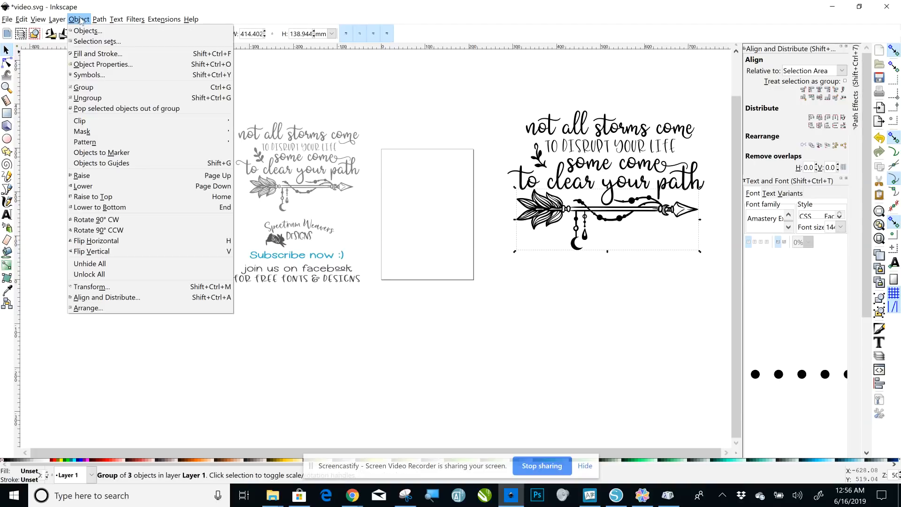
{"action": "left_click", "coordinate": [93, 98]}
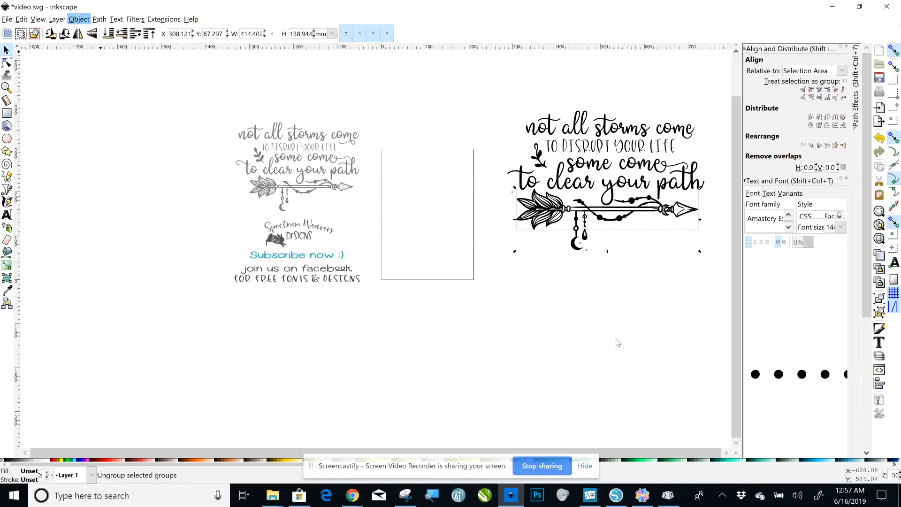
{"action": "left_click", "coordinate": [524, 248]}
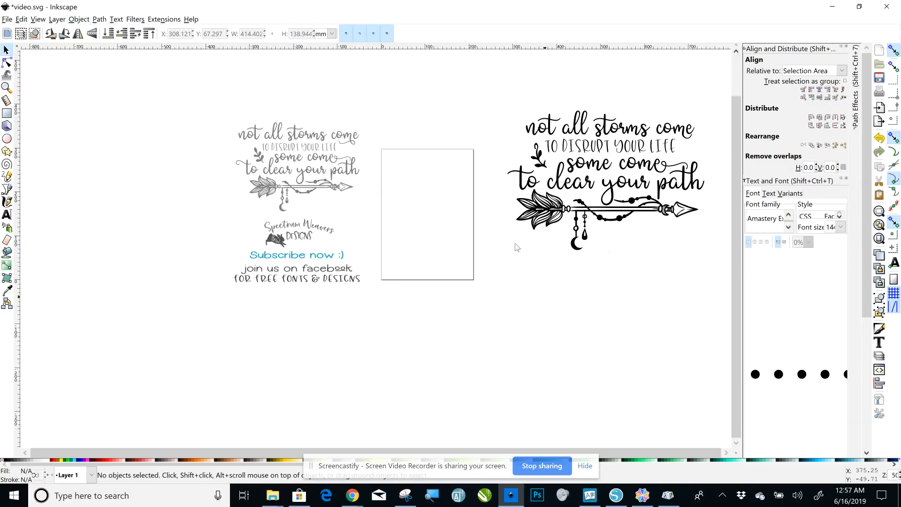
Step: Select all text lines, the sprig and the arrow parts of the black design and convert them to paths
{"action": "left_click_drag", "start_coordinate": [488, 83], "coordinate": [714, 260]}
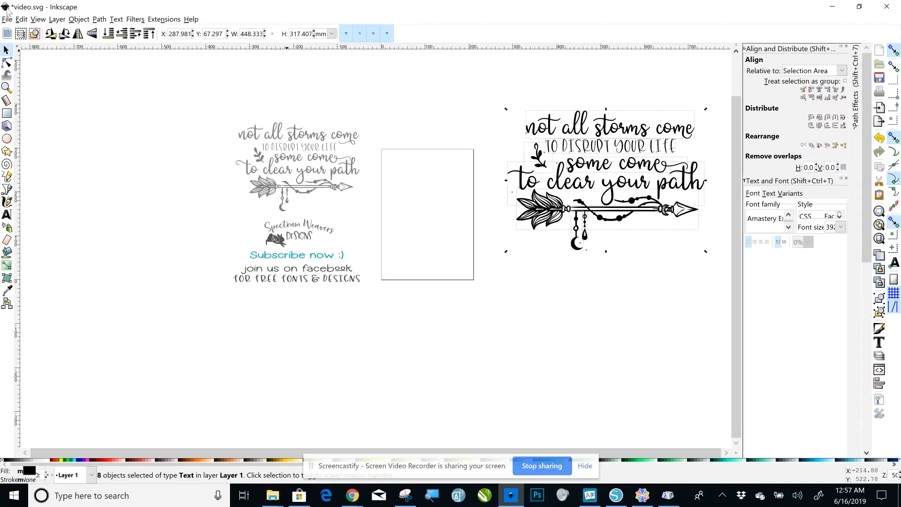
{"action": "left_click", "coordinate": [100, 19]}
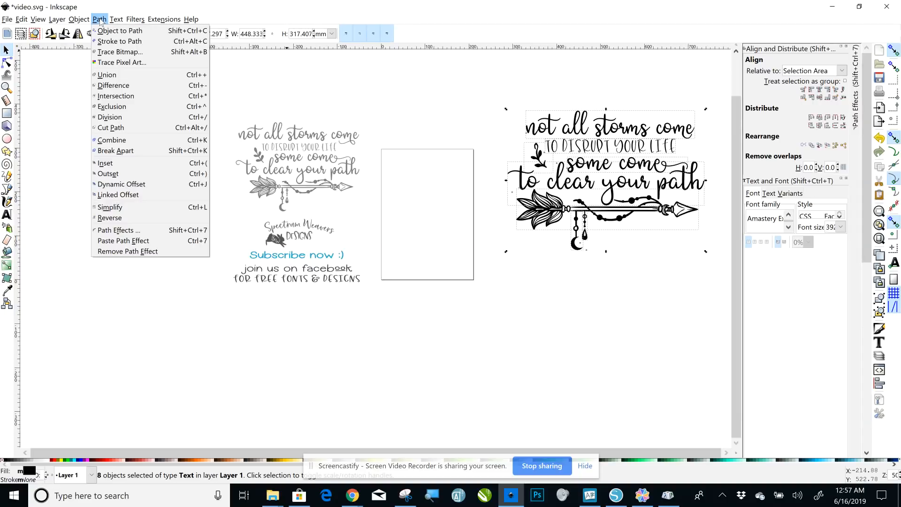
{"action": "left_click", "coordinate": [112, 30]}
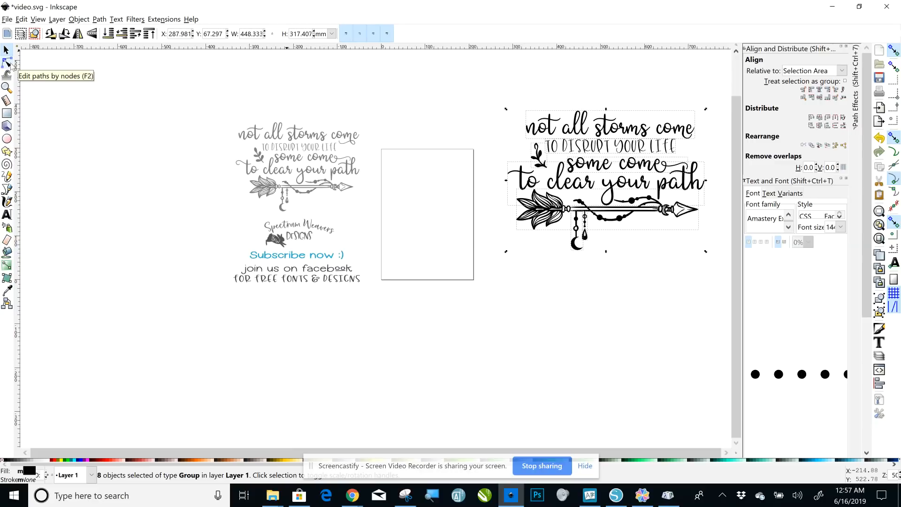
Step: Try pulling a node of the "n" in "not" outward with the Node tool, and undo the distortion
{"action": "left_click", "coordinate": [8, 62]}
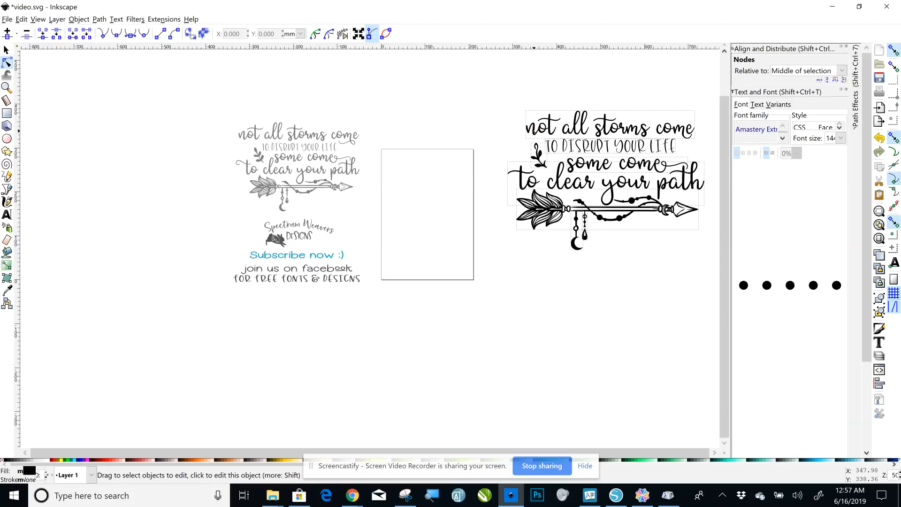
{"action": "left_click", "coordinate": [530, 126]}
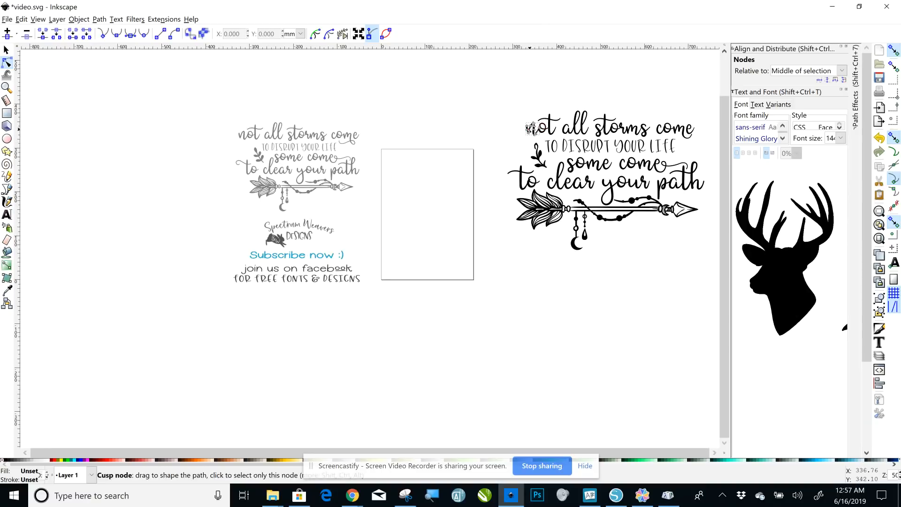
{"action": "left_click_drag", "start_coordinate": [529, 127], "coordinate": [507, 112]}
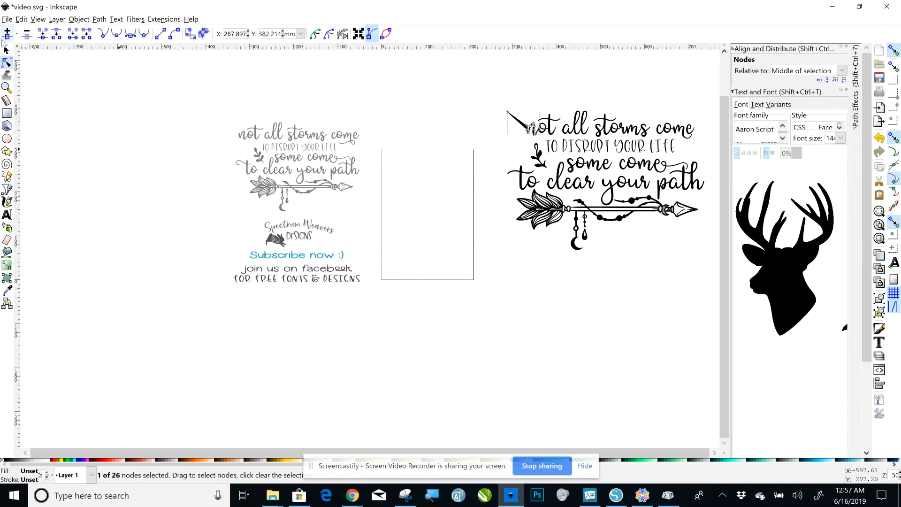
{"action": "left_click", "coordinate": [21, 20]}
{"action": "left_click", "coordinate": [27, 30]}
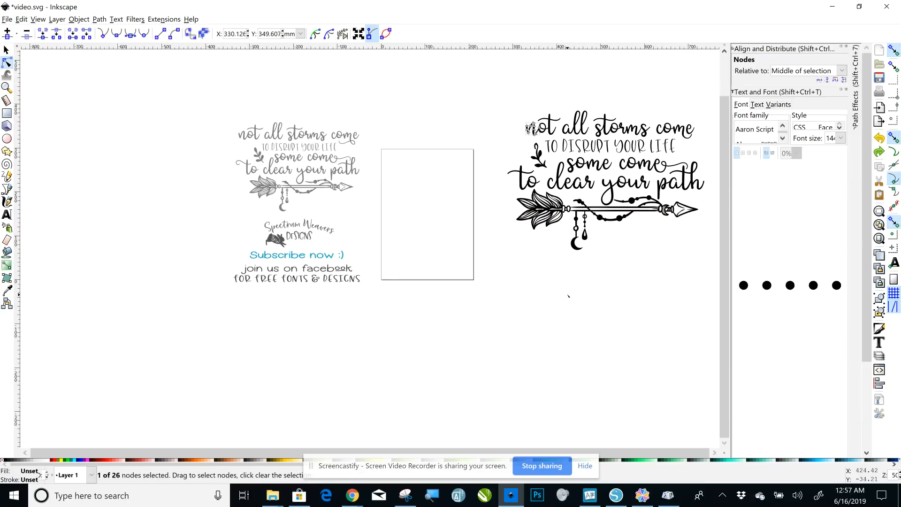
Step: Examine the path nodes of the moon charm hanging from the arrow
{"action": "left_click", "coordinate": [568, 296]}
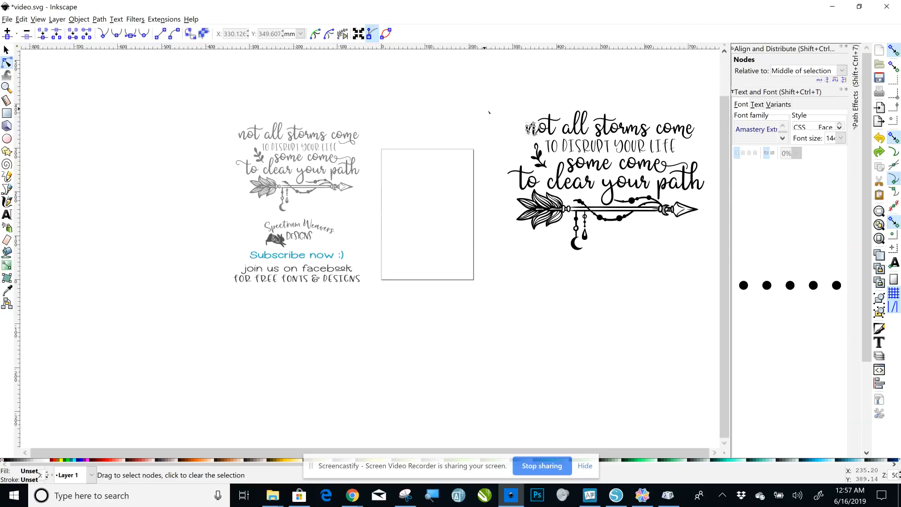
{"action": "left_click", "coordinate": [585, 275]}
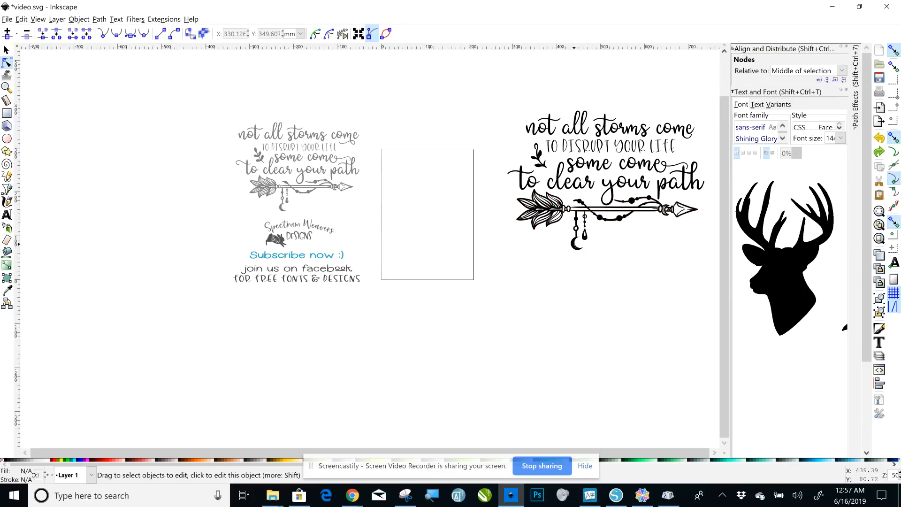
{"action": "left_click", "coordinate": [575, 228]}
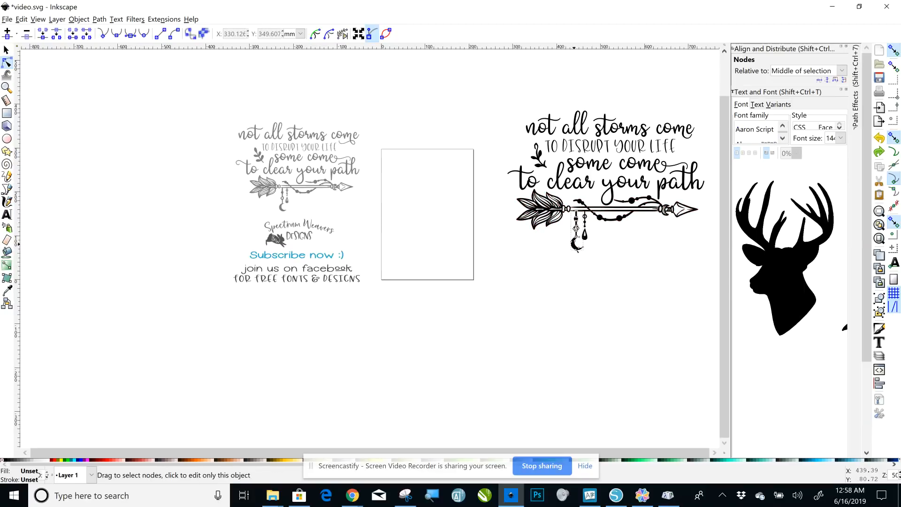
{"action": "left_click", "coordinate": [584, 275]}
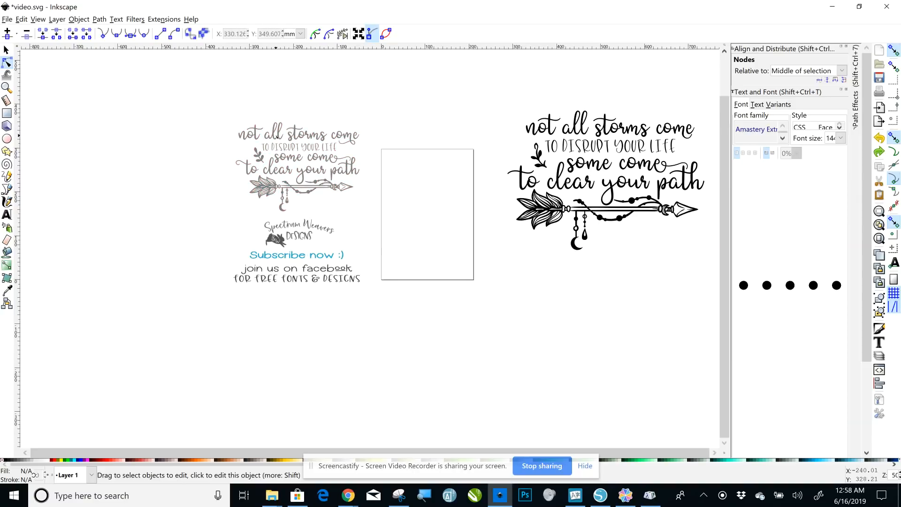
Step: Delete the grey reference design and select the Spectrum Weavers Designs group below it
{"action": "left_click", "coordinate": [273, 138]}
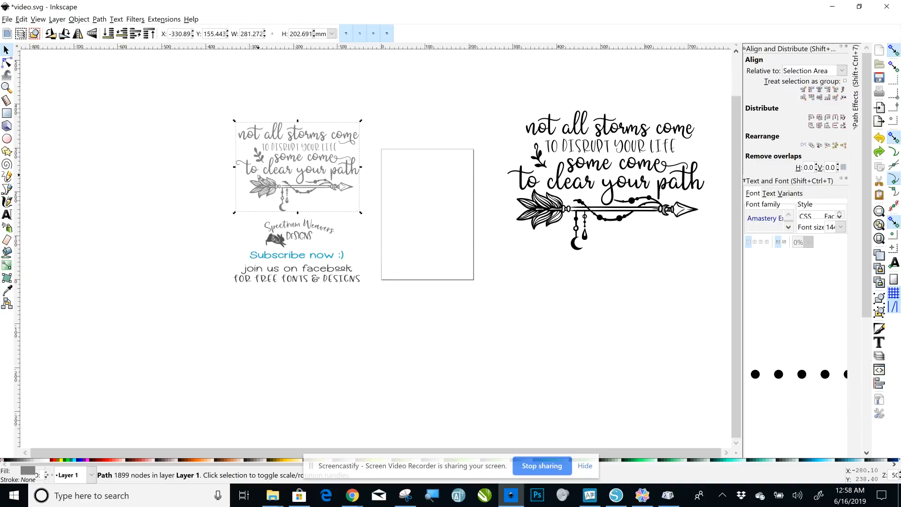
{"action": "key", "text": "Delete"}
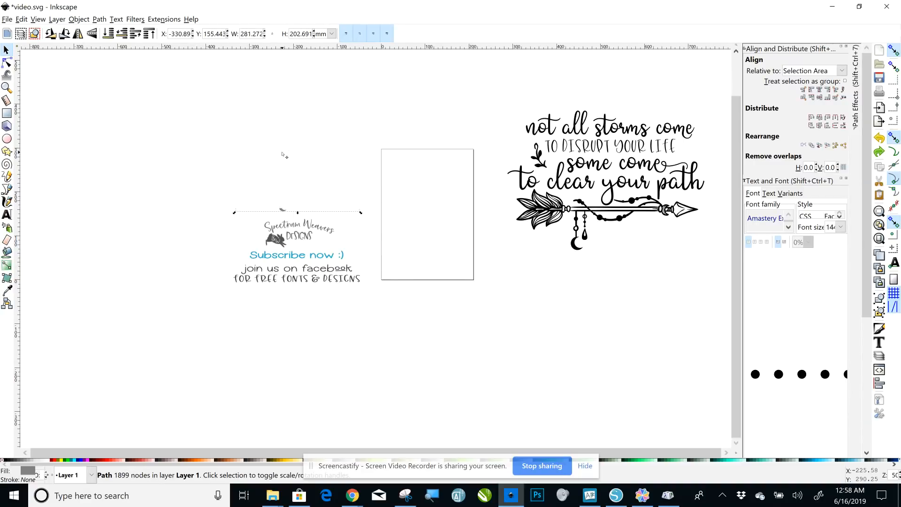
{"action": "left_click", "coordinate": [301, 239]}
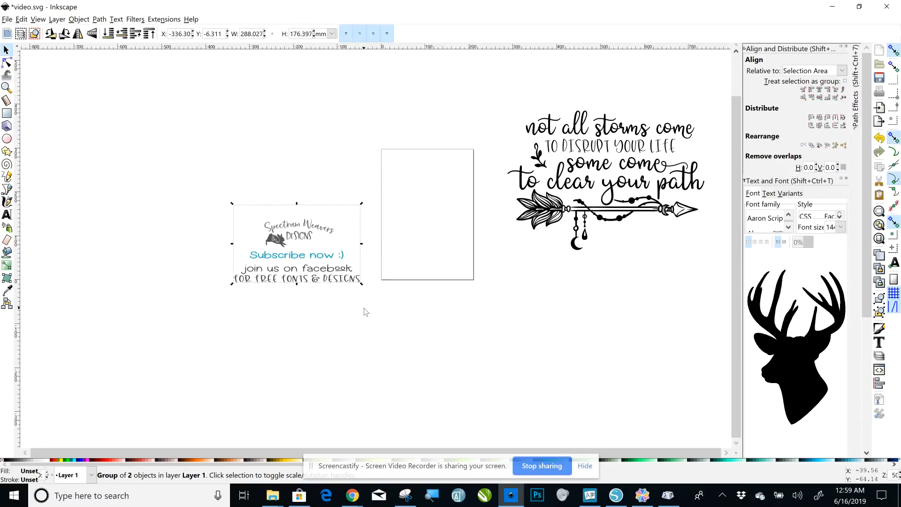
Step: Delete the Spectrum Weavers Designs group and select all parts of the black quote design
{"action": "key", "text": "Delete"}
{"action": "left_click_drag", "start_coordinate": [492, 94], "coordinate": [719, 271]}
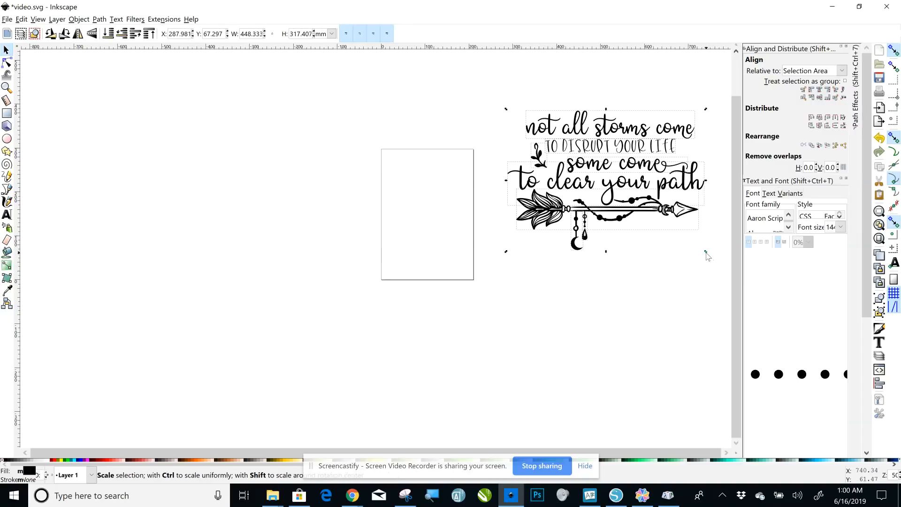
Step: Try scaling the black quote design down freely to about 241 × 141 mm, and undo the scaling
{"action": "left_click_drag", "start_coordinate": [705, 252], "coordinate": [614, 178]}
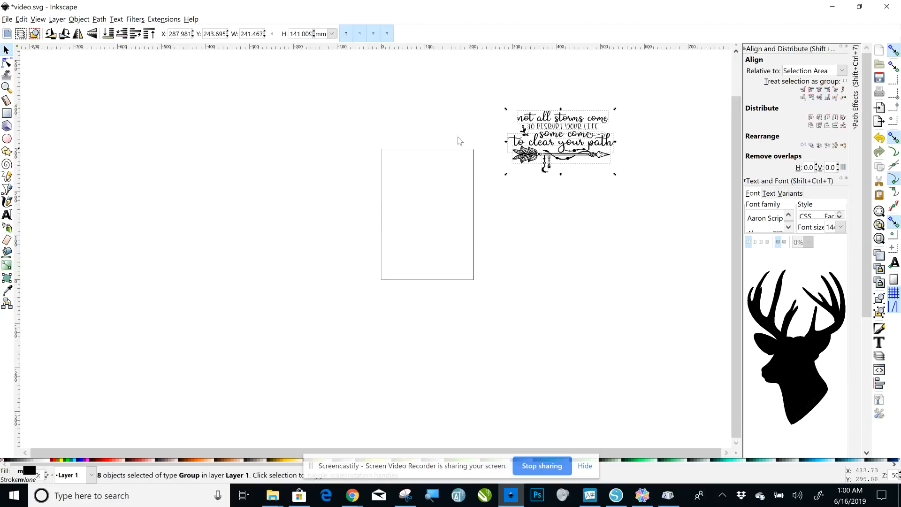
{"action": "left_click", "coordinate": [22, 20]}
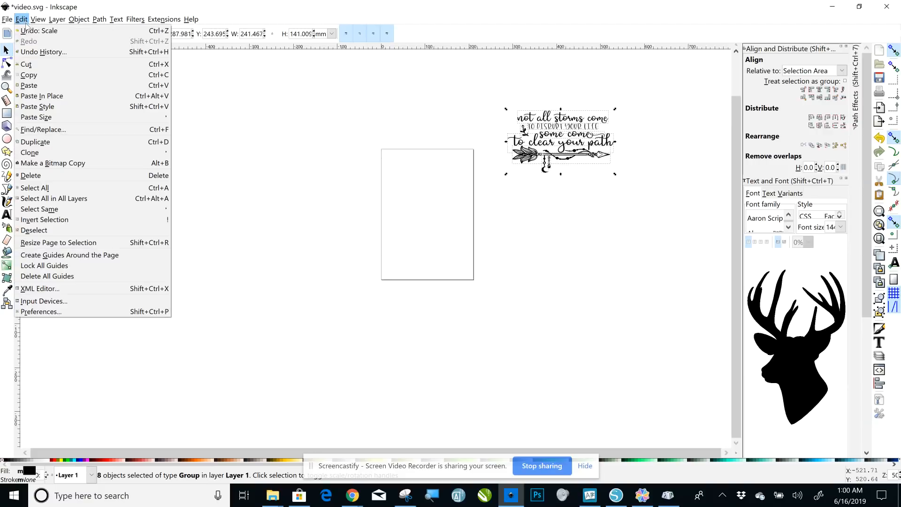
{"action": "left_click", "coordinate": [27, 30]}
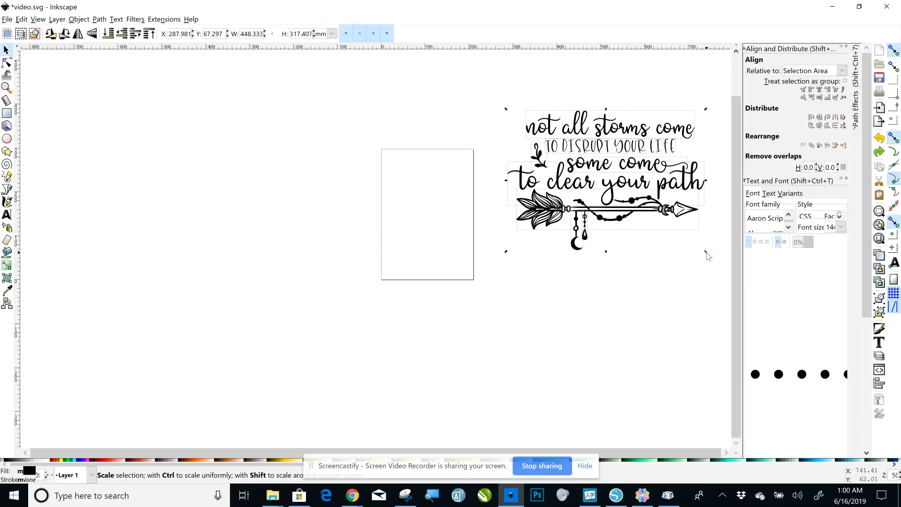
Step: Scale the black quote design down proportionally to about 189 × 133 mm and place it in the upper half of the page
{"action": "left_click_drag", "start_coordinate": [706, 252], "coordinate": [602, 203]}
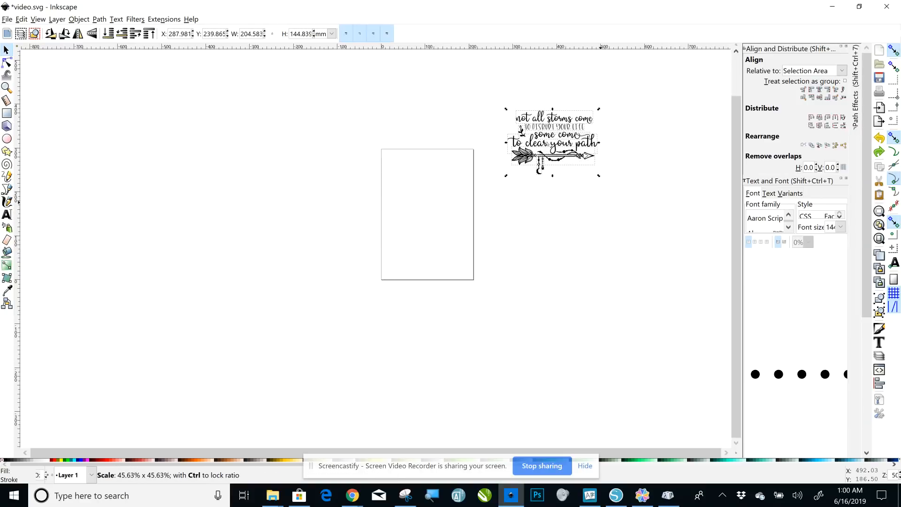
{"action": "left_click_drag", "start_coordinate": [550, 133], "coordinate": [424, 182]}
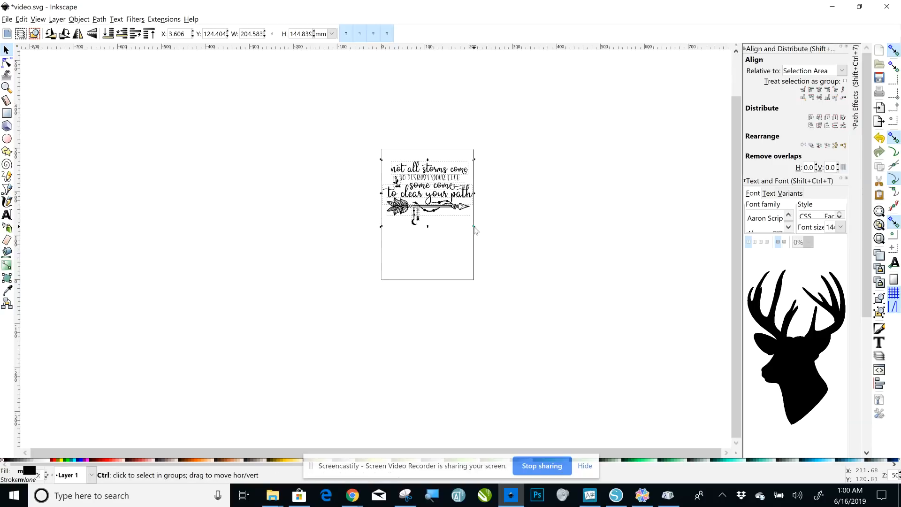
{"action": "left_click_drag", "start_coordinate": [473, 227], "coordinate": [466, 224]}
{"action": "left_click", "coordinate": [226, 194]}
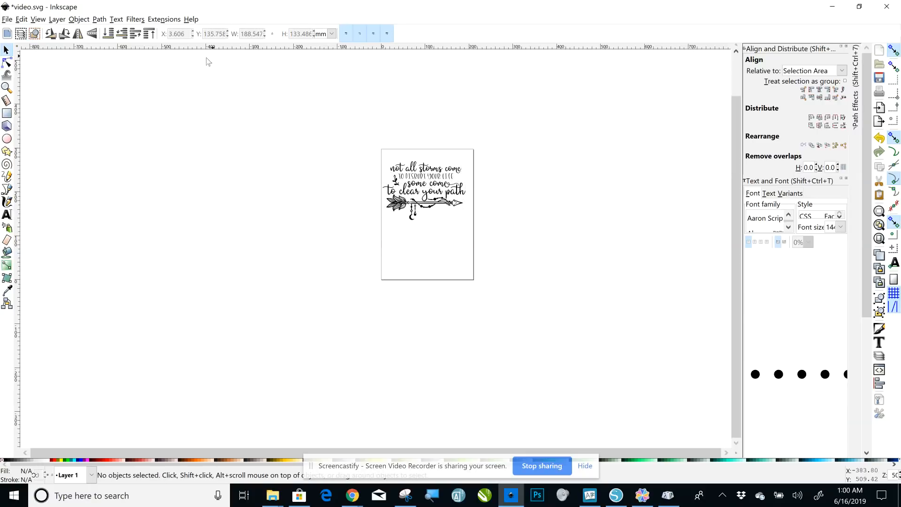
Step: Start saving the document as a new file named storms1000 in the abc folder
{"action": "left_click", "coordinate": [7, 21]}
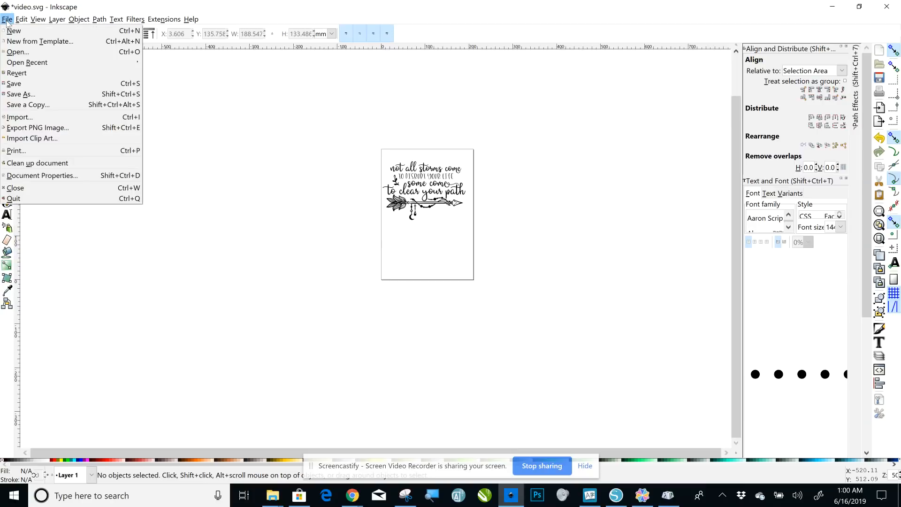
{"action": "left_click", "coordinate": [27, 94]}
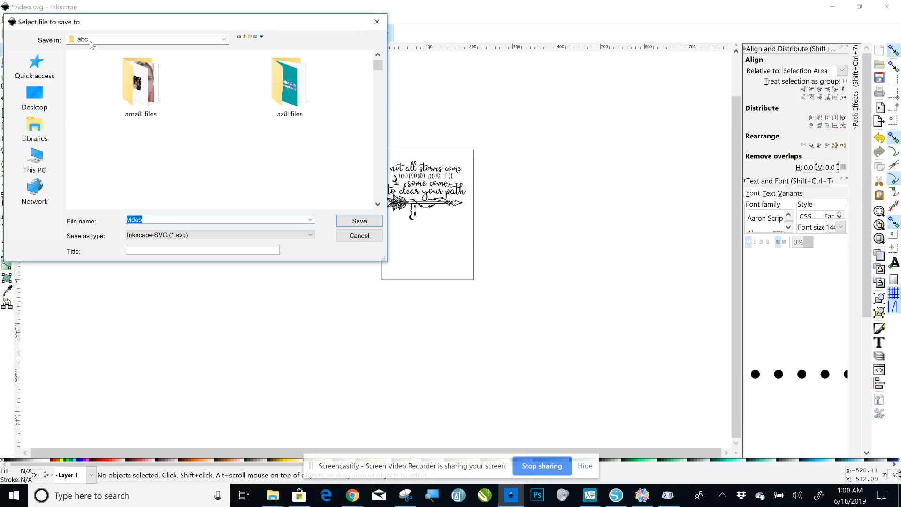
{"action": "left_click", "coordinate": [165, 219]}
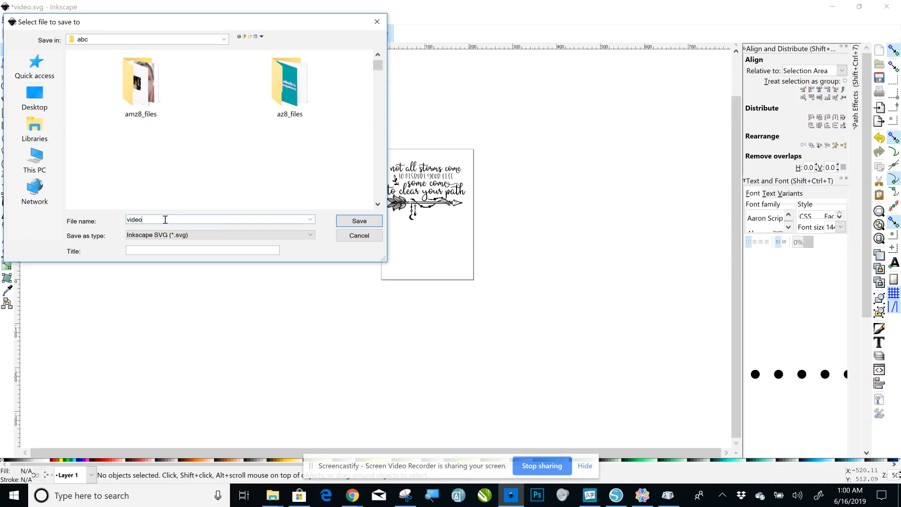
{"action": "key", "text": "BackSpace"}
{"action": "key", "text": "BackSpace"}
{"action": "key", "text": "BackSpace"}
{"action": "key", "text": "BackSpace"}
{"action": "key", "text": "BackSpace"}
{"action": "type", "text": "stor"}
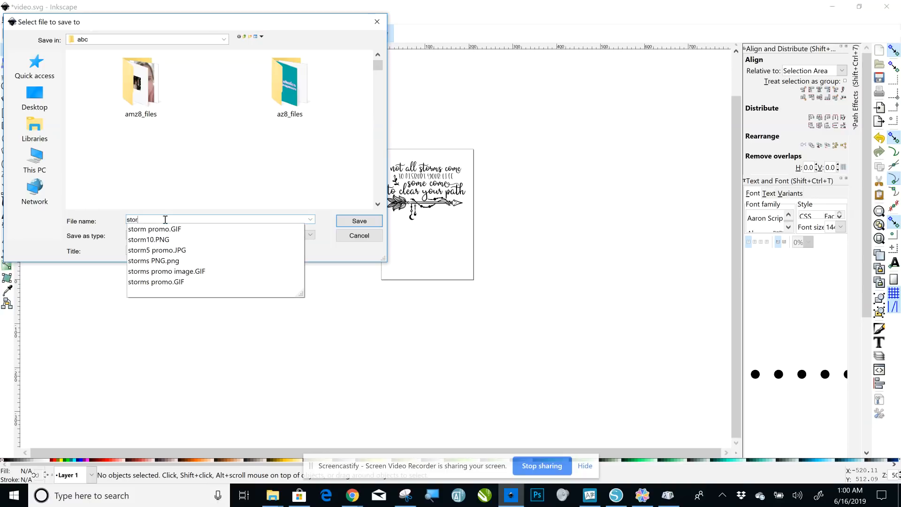
{"action": "type", "text": "ms"}
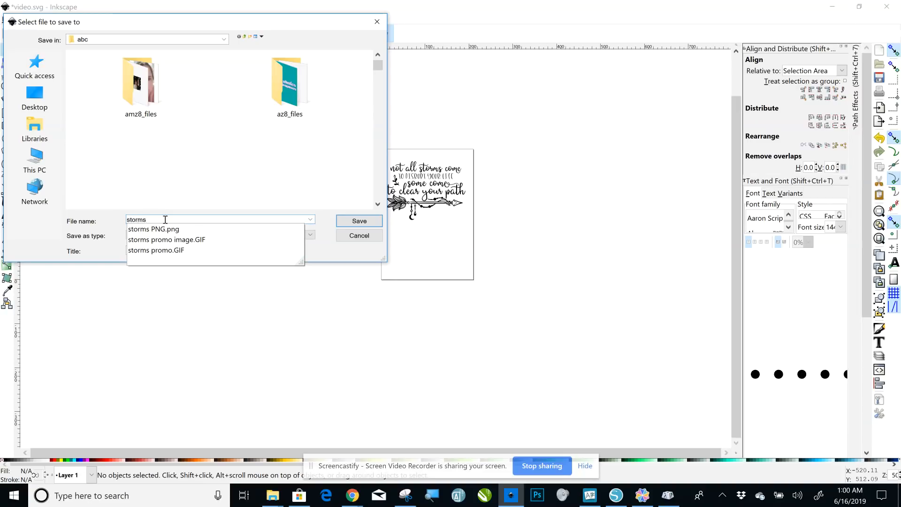
{"action": "type", "text": "1000"}
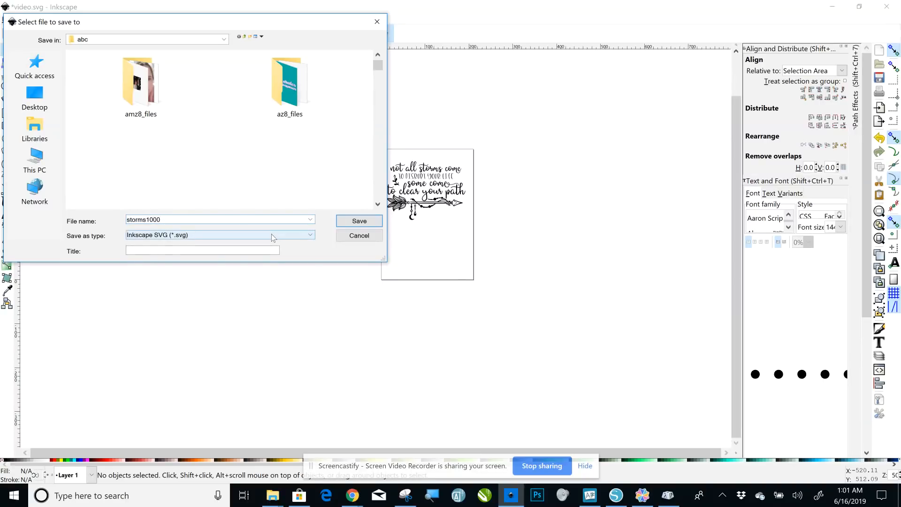
Step: Choose Plain SVG as the file type and save storms1000
{"action": "left_click", "coordinate": [272, 235]}
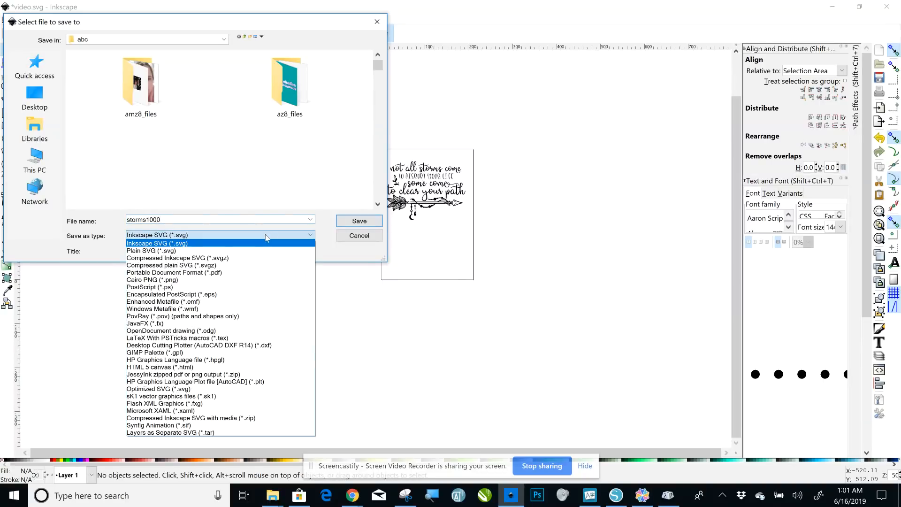
{"action": "left_click", "coordinate": [198, 250]}
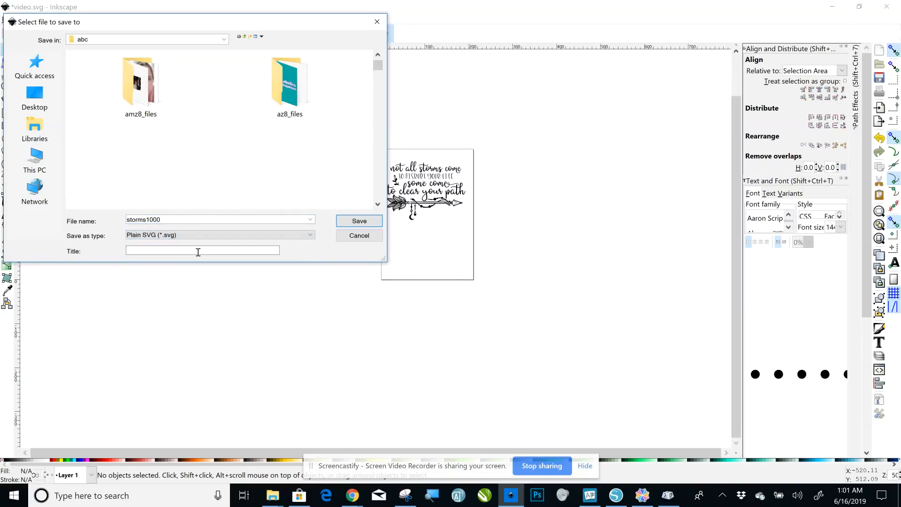
{"action": "left_click", "coordinate": [359, 220]}
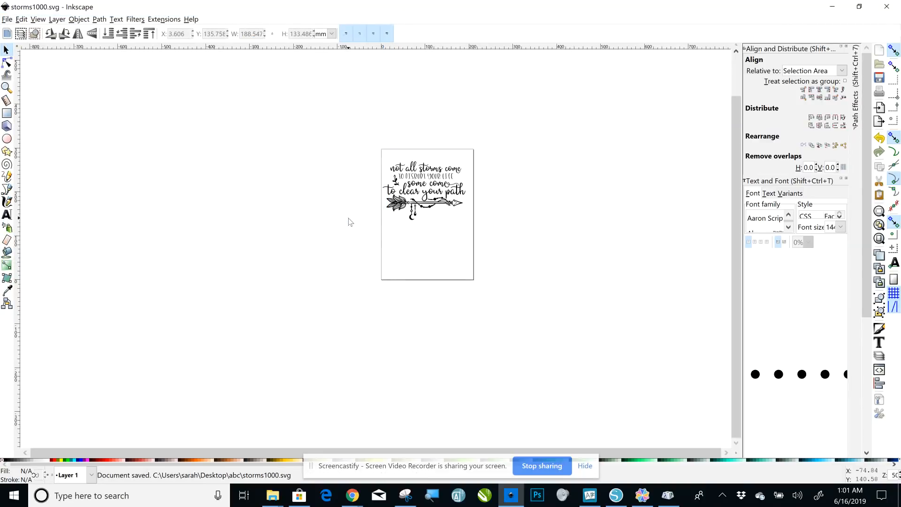
Step: Switch to Brother CanvasWorkspace and delete the old storms quote, the Spectrum Weavers Designs logo and the "Subscribe now :)" text from the mat
{"action": "left_click", "coordinate": [643, 495]}
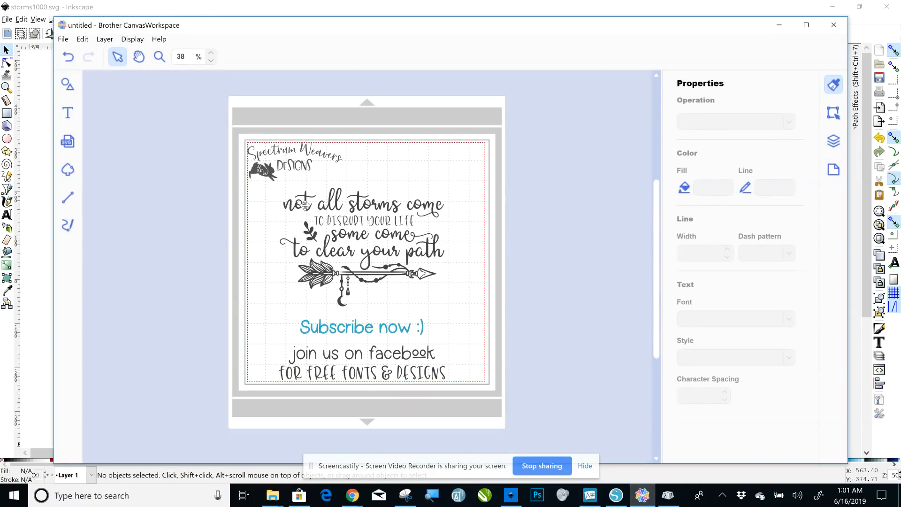
{"action": "left_click", "coordinate": [308, 205]}
{"action": "key", "text": "Delete"}
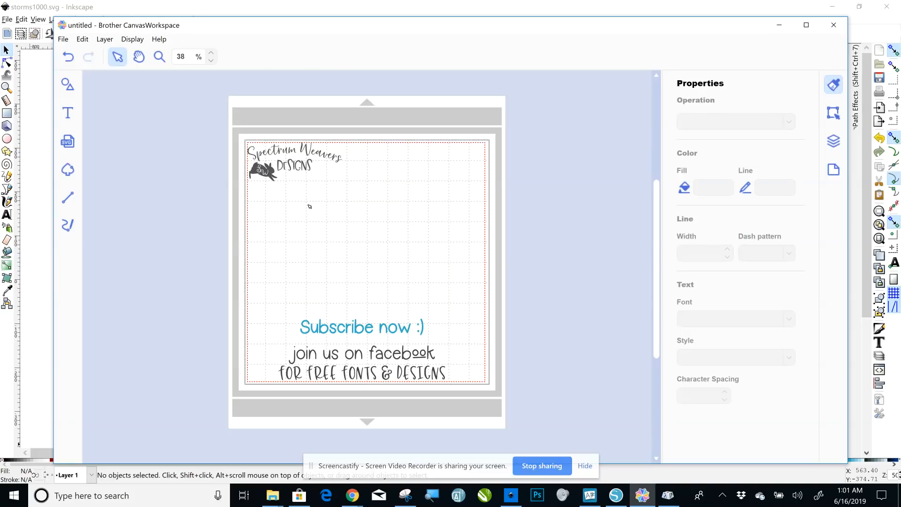
{"action": "left_click", "coordinate": [292, 170]}
{"action": "key", "text": "Delete"}
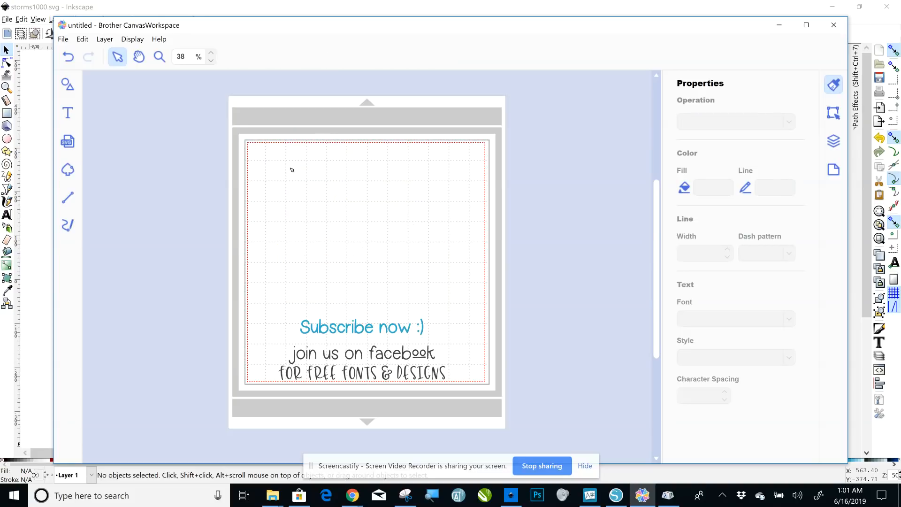
{"action": "left_click", "coordinate": [353, 331]}
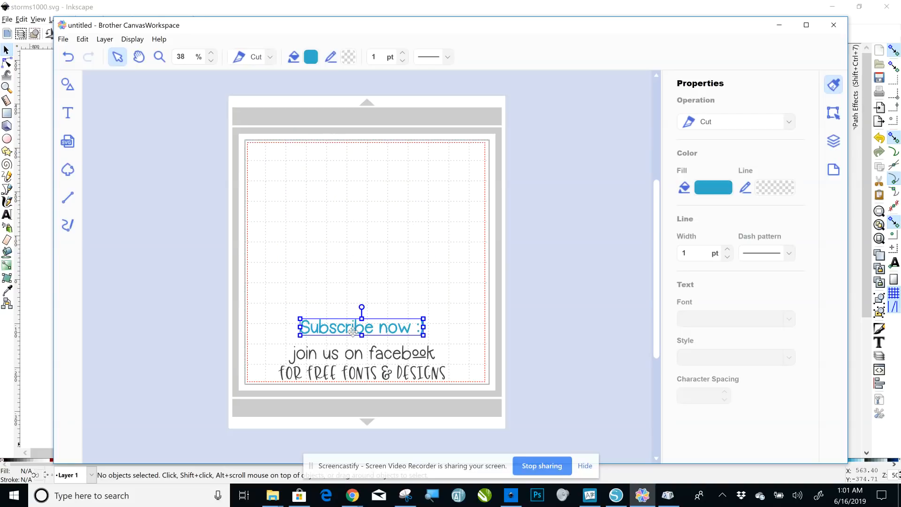
{"action": "key", "text": "Delete"}
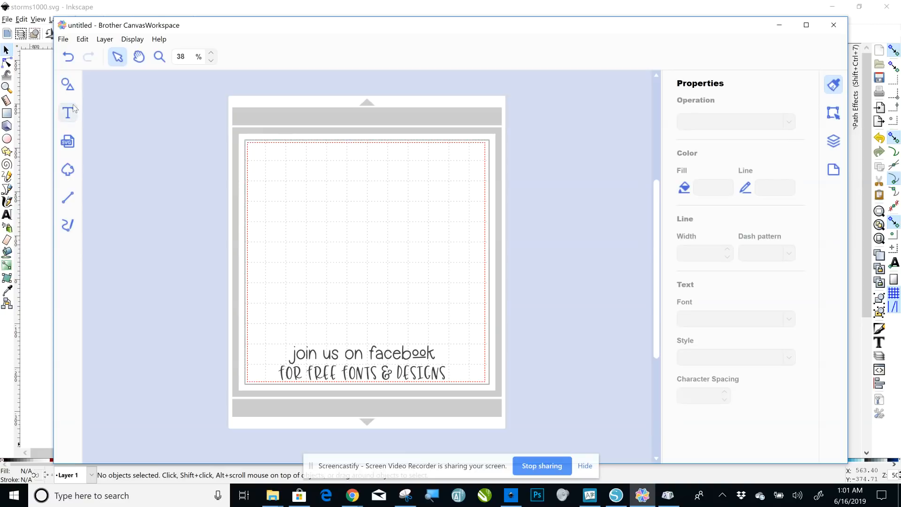
Step: Import storms1000.svg from the abc folder on the Desktop onto the mat
{"action": "left_click", "coordinate": [64, 40]}
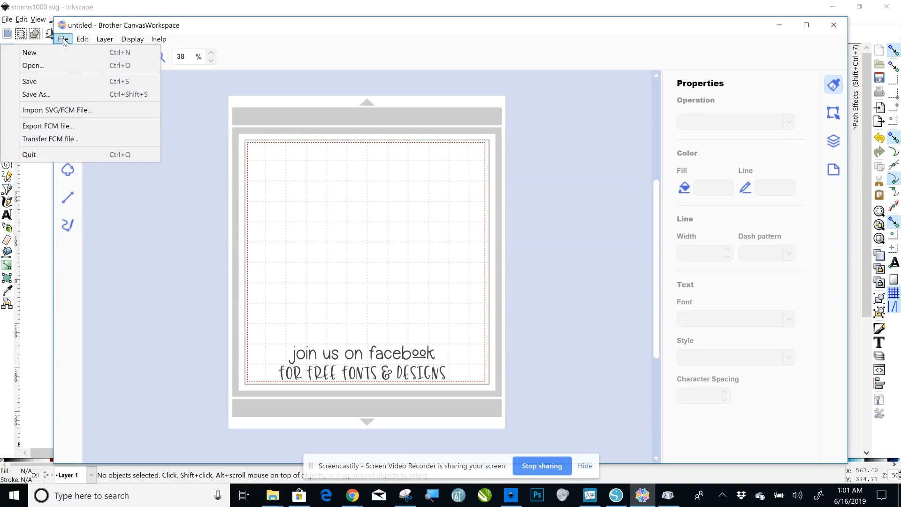
{"action": "left_click", "coordinate": [61, 109]}
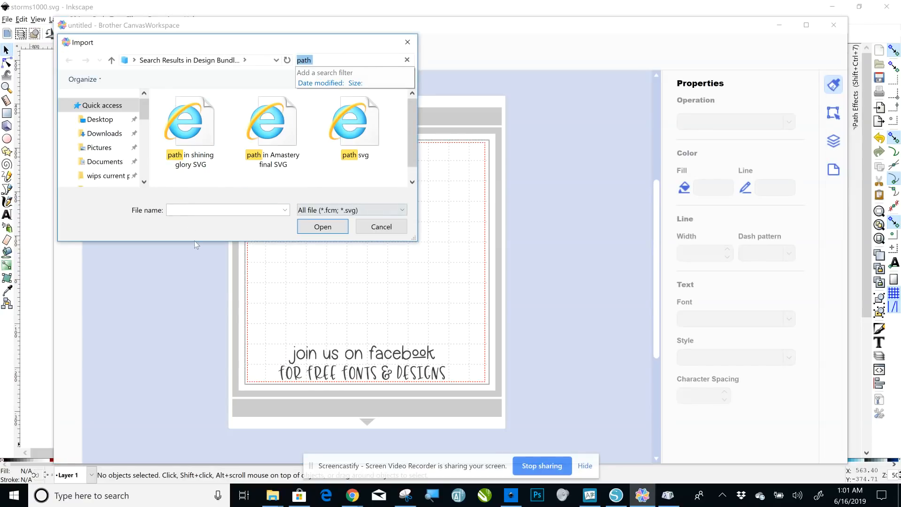
{"action": "left_click", "coordinate": [104, 123]}
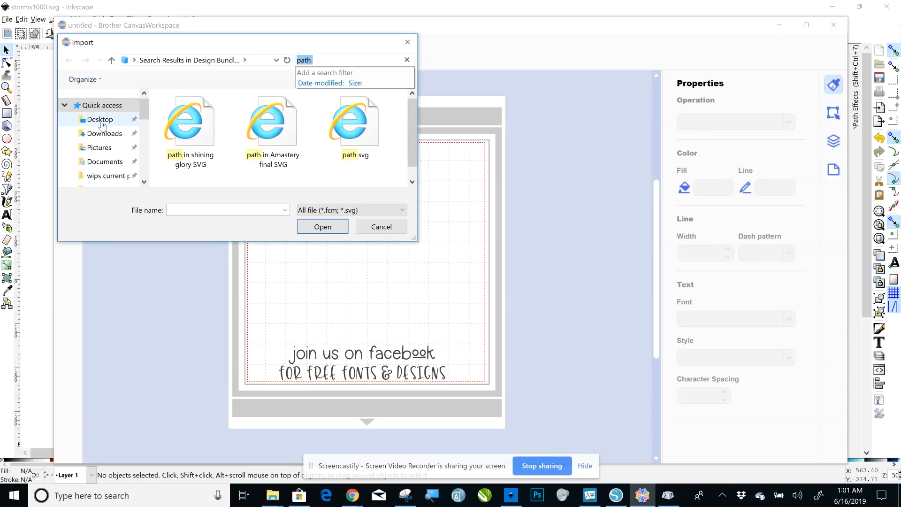
{"action": "double_click", "coordinate": [176, 148]}
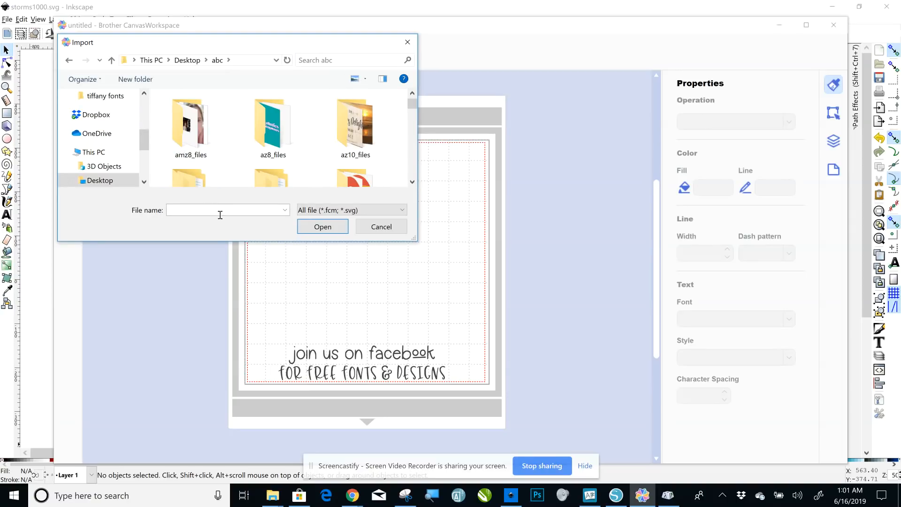
{"action": "left_click", "coordinate": [207, 210]}
{"action": "type", "text": "st"}
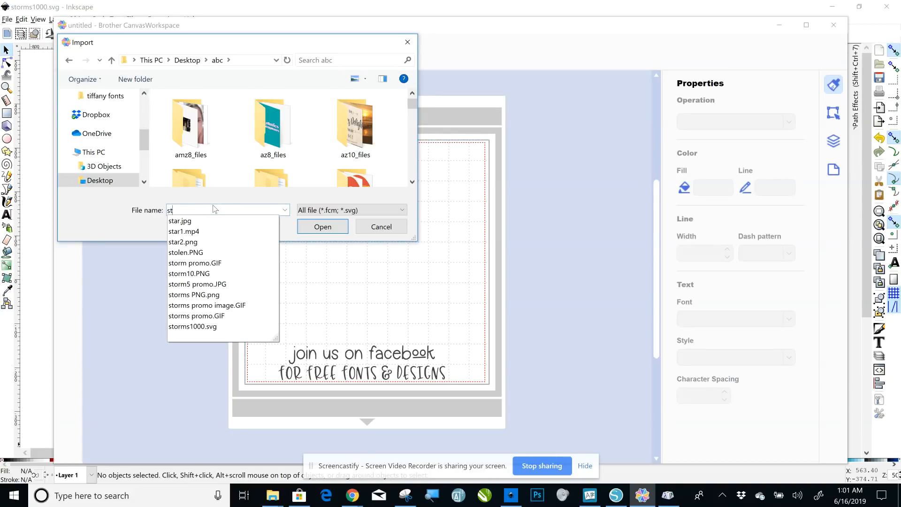
{"action": "type", "text": "orm"}
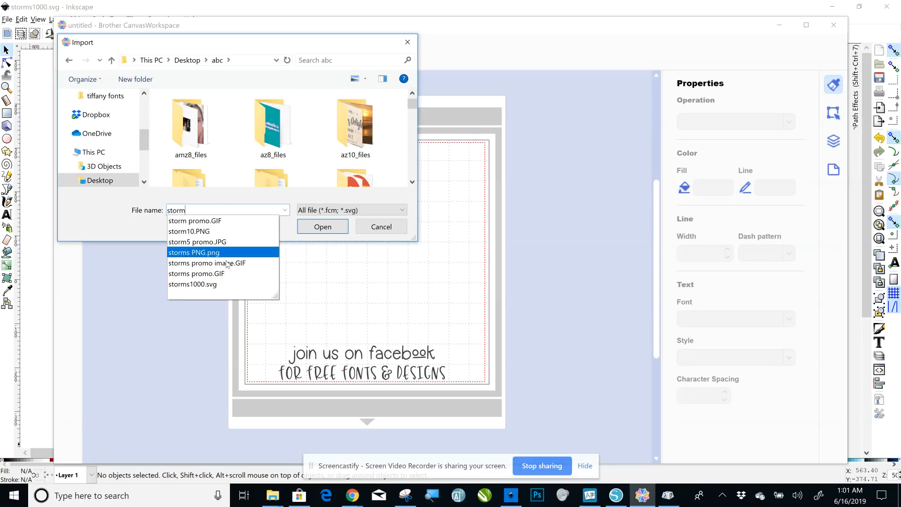
{"action": "left_click", "coordinate": [223, 283]}
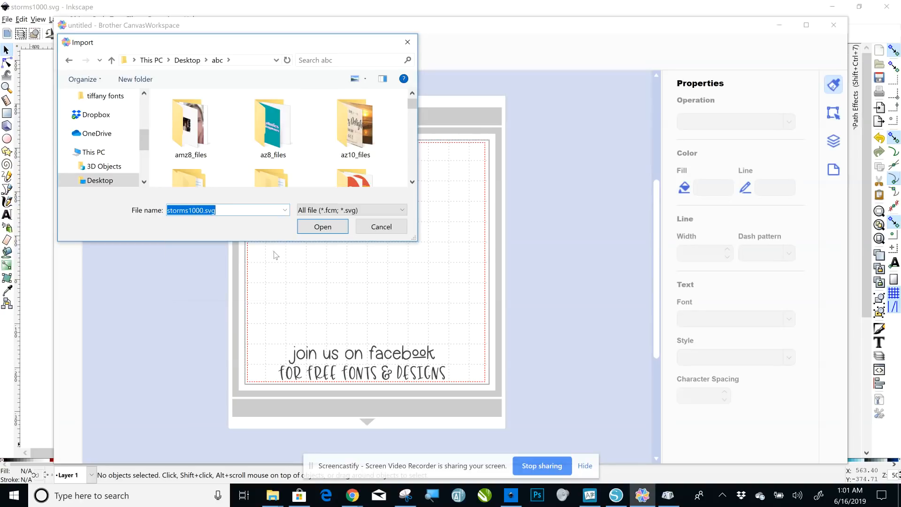
{"action": "left_click", "coordinate": [322, 227]}
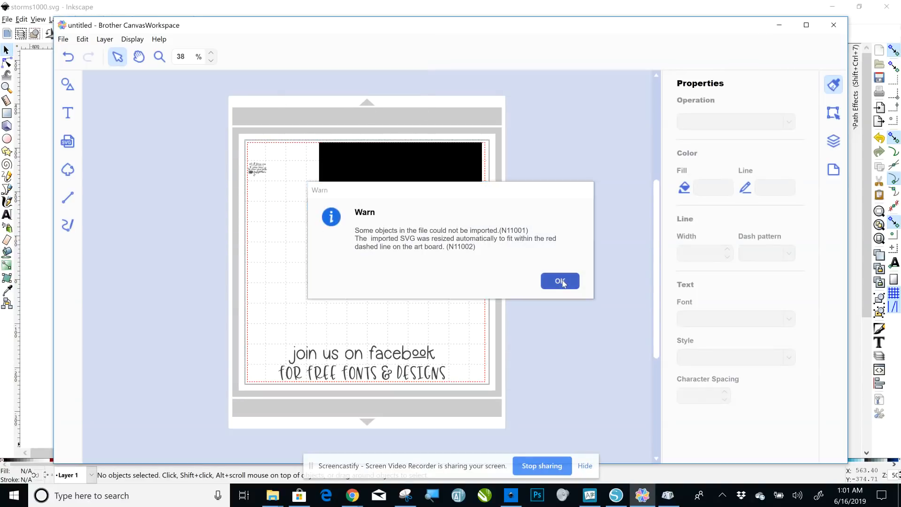
{"action": "left_click", "coordinate": [560, 281]}
Step: Delete the imported black rectangle and enlarge the tiny imported quote design to span most of the mat's width above the Facebook text
{"action": "left_click", "coordinate": [411, 188]}
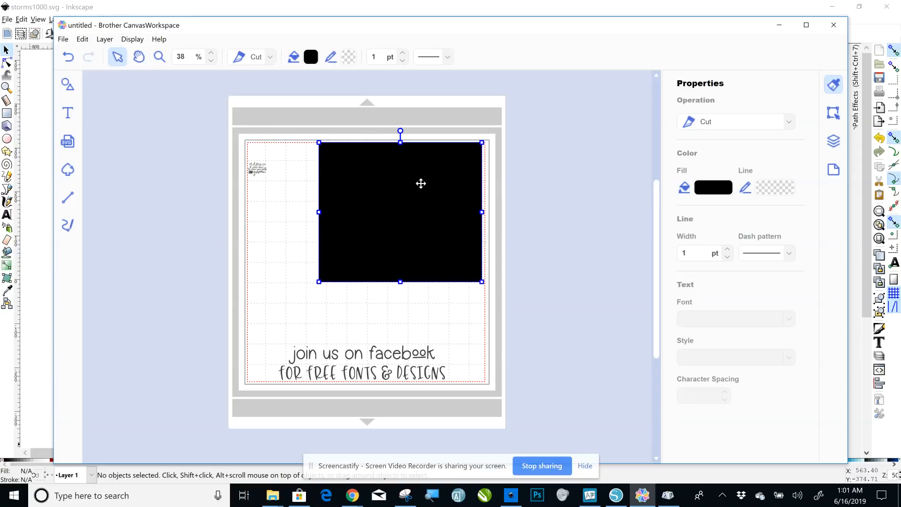
{"action": "key", "text": "Delete"}
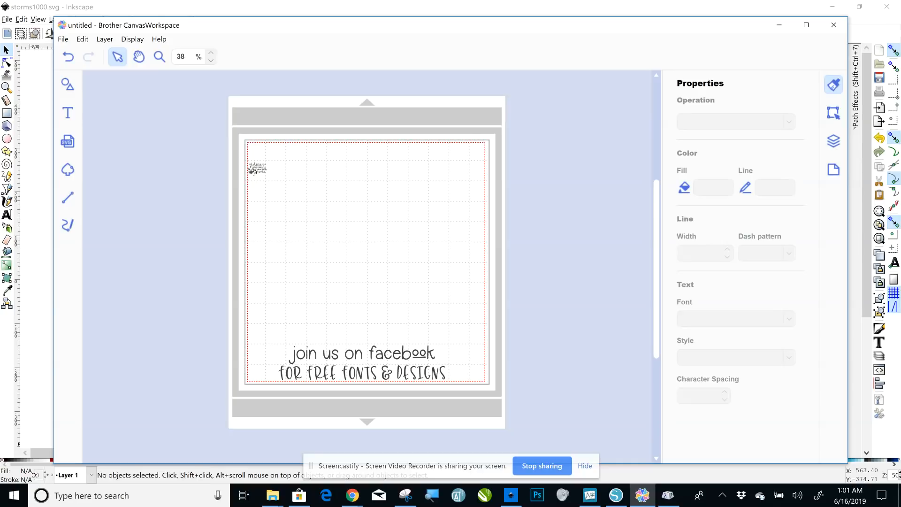
{"action": "left_click", "coordinate": [263, 172]}
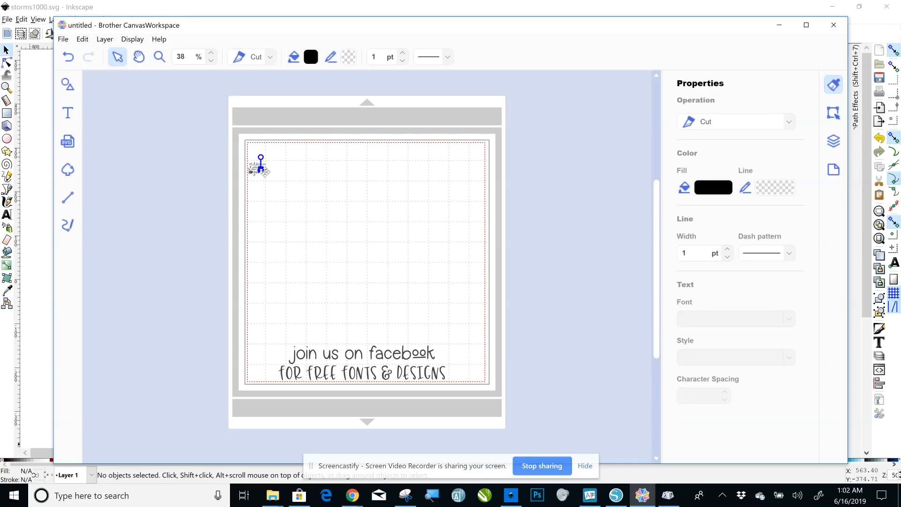
{"action": "left_click", "coordinate": [305, 198]}
{"action": "left_click_drag", "start_coordinate": [234, 153], "coordinate": [456, 322]}
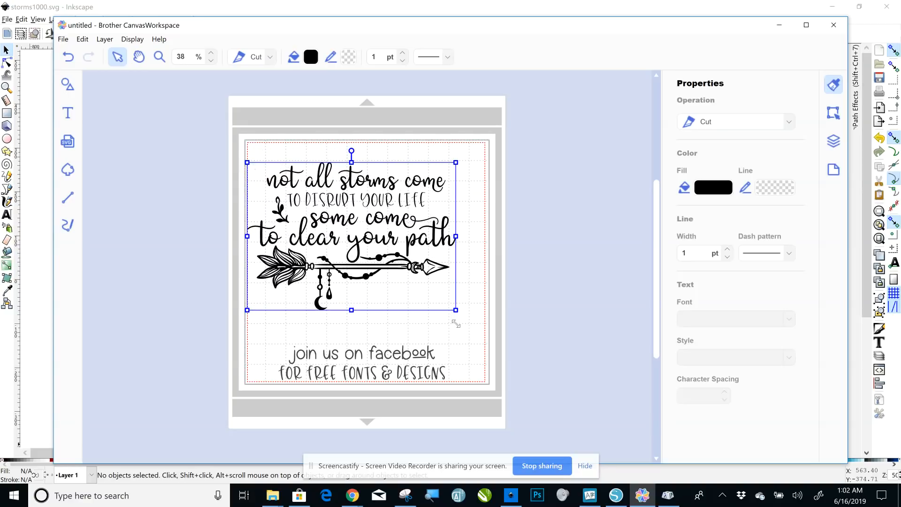
{"action": "left_click", "coordinate": [533, 281]}
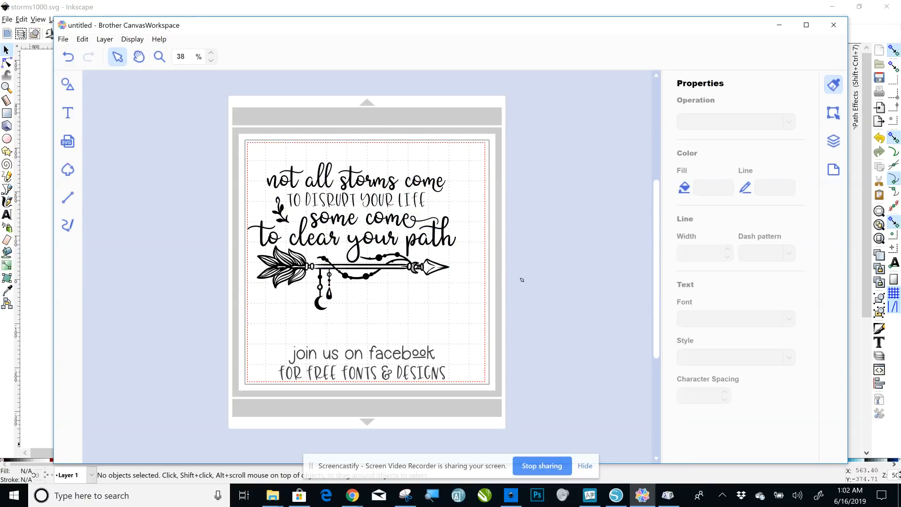